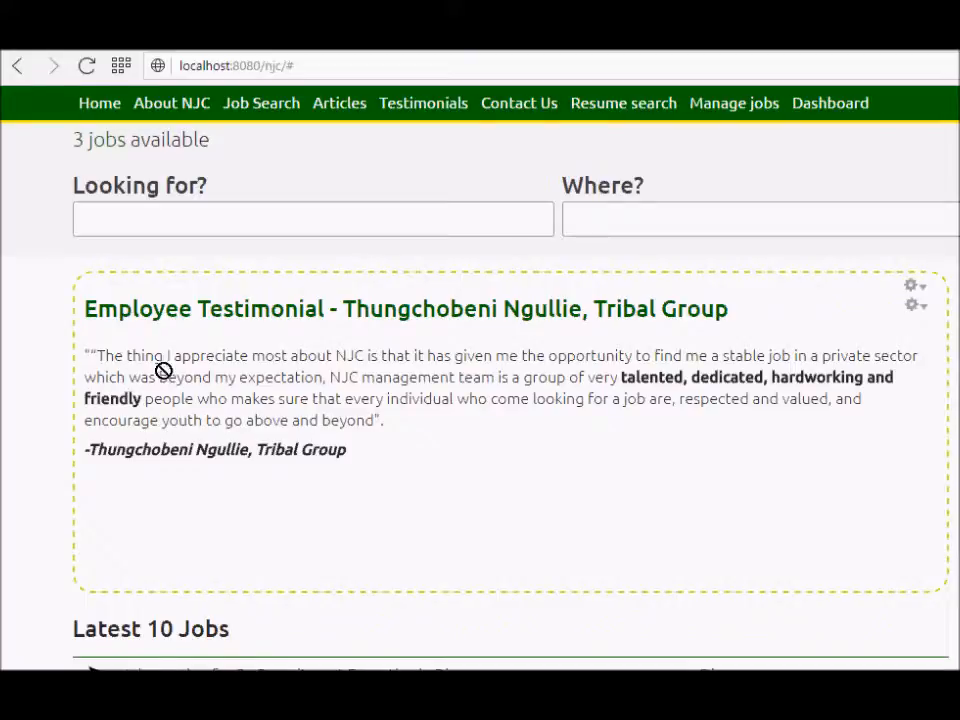
Examine the testimonial block on the site's front page and the required modules listed in the Notepad outline.
drag(85, 309, 382, 450)
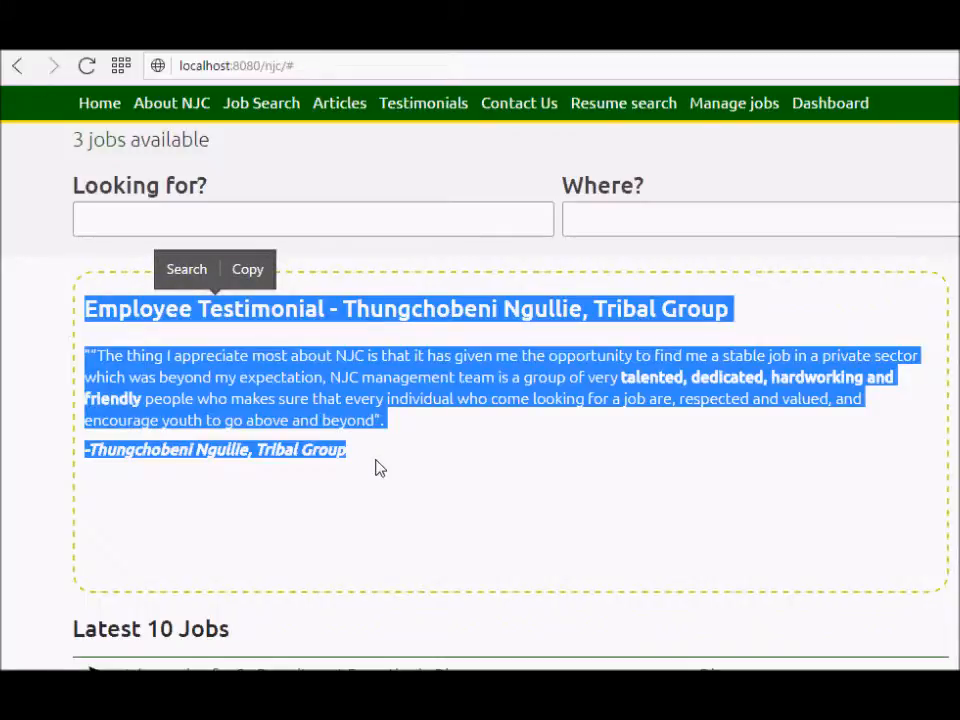
click(379, 469)
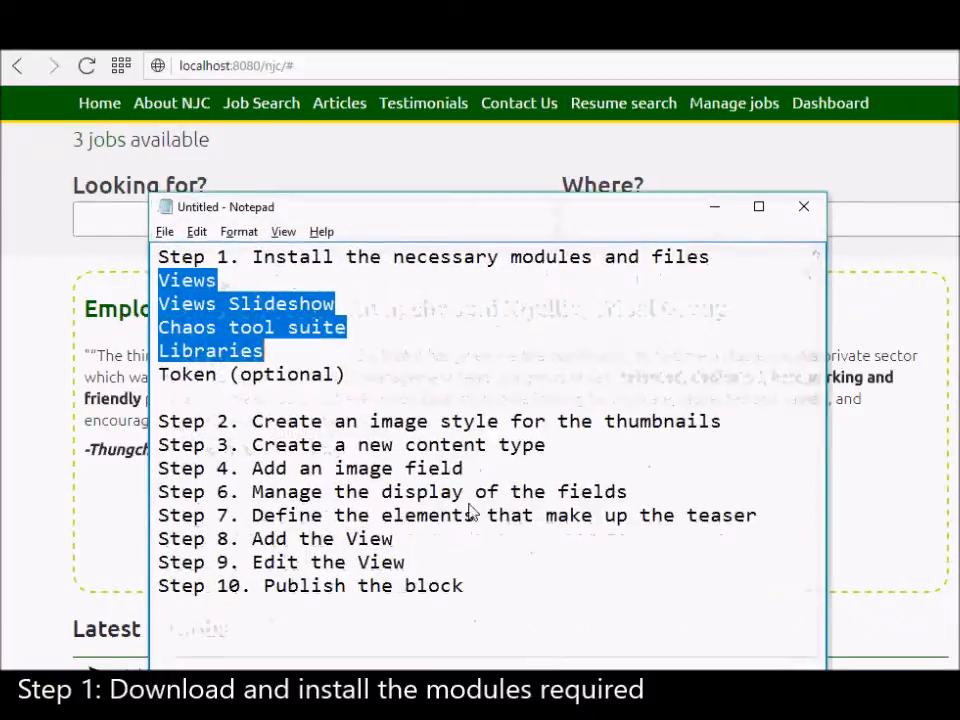
click(369, 310)
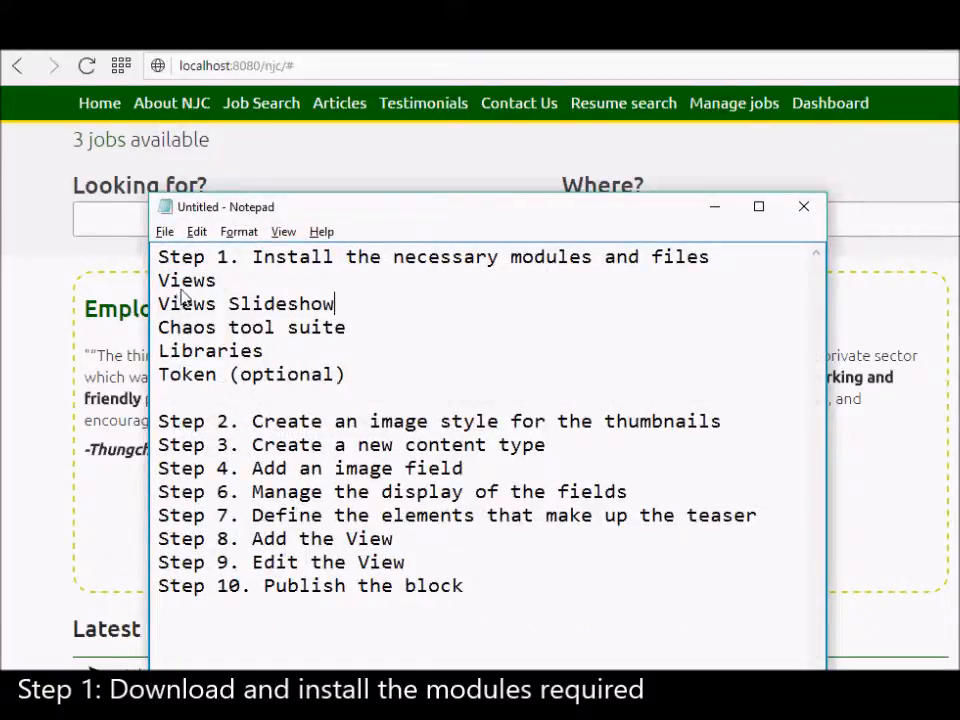
drag(165, 283, 272, 281)
drag(182, 304, 377, 311)
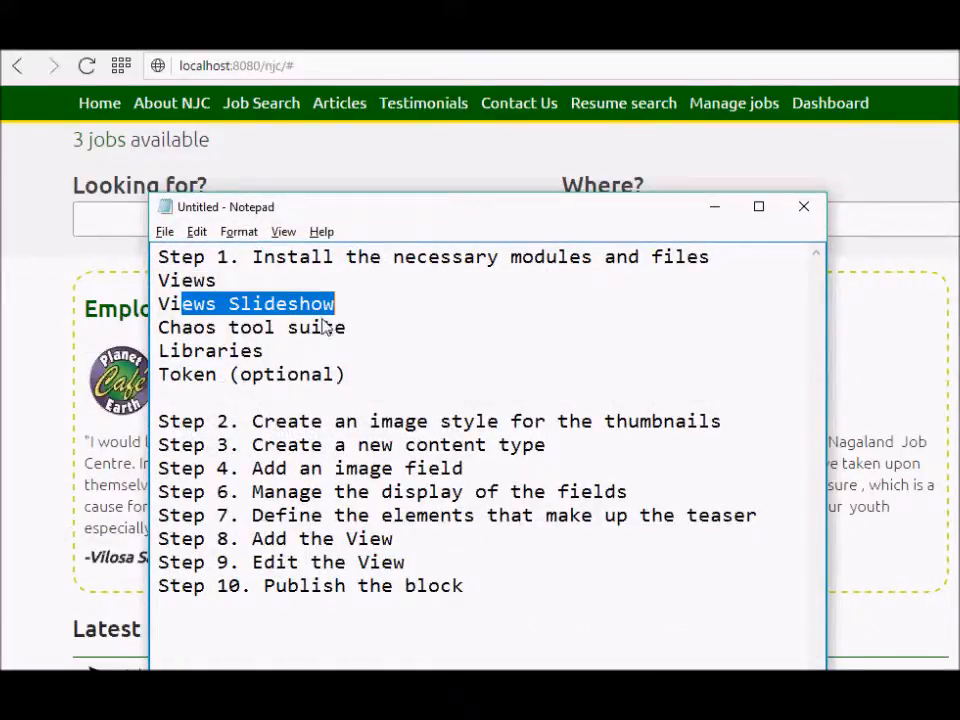
drag(193, 330, 388, 339)
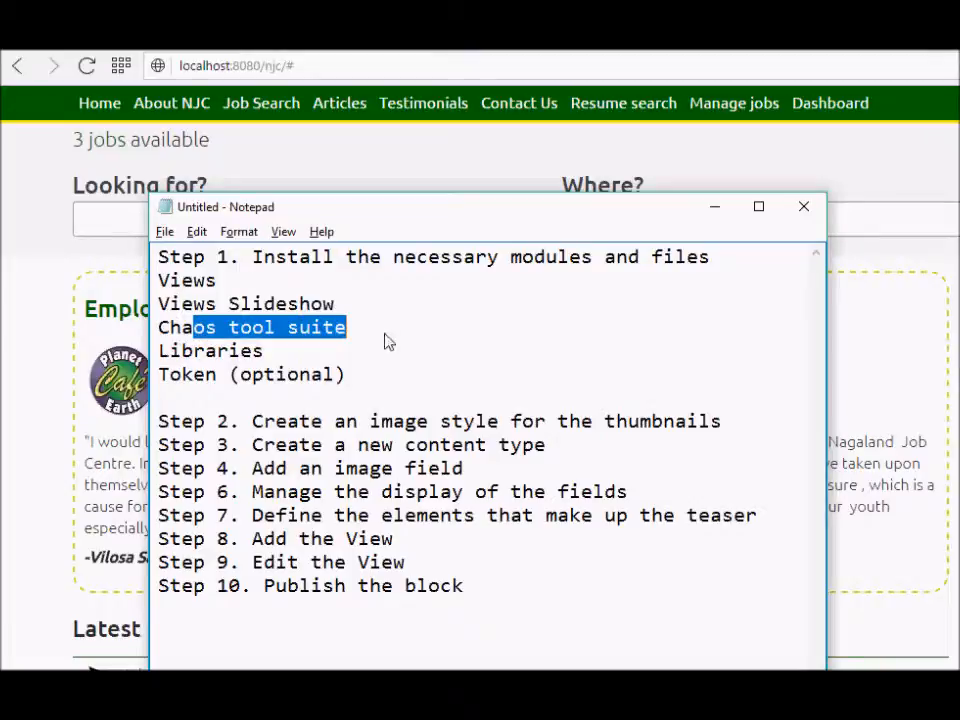
double_click(214, 352)
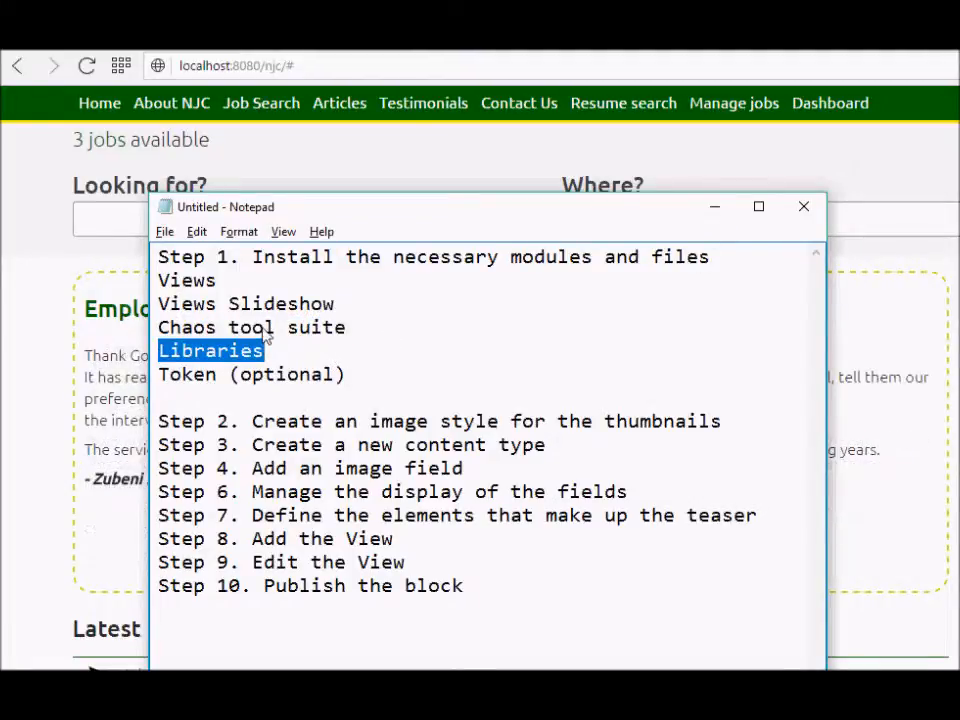
click(265, 330)
double_click(185, 281)
double_click(186, 328)
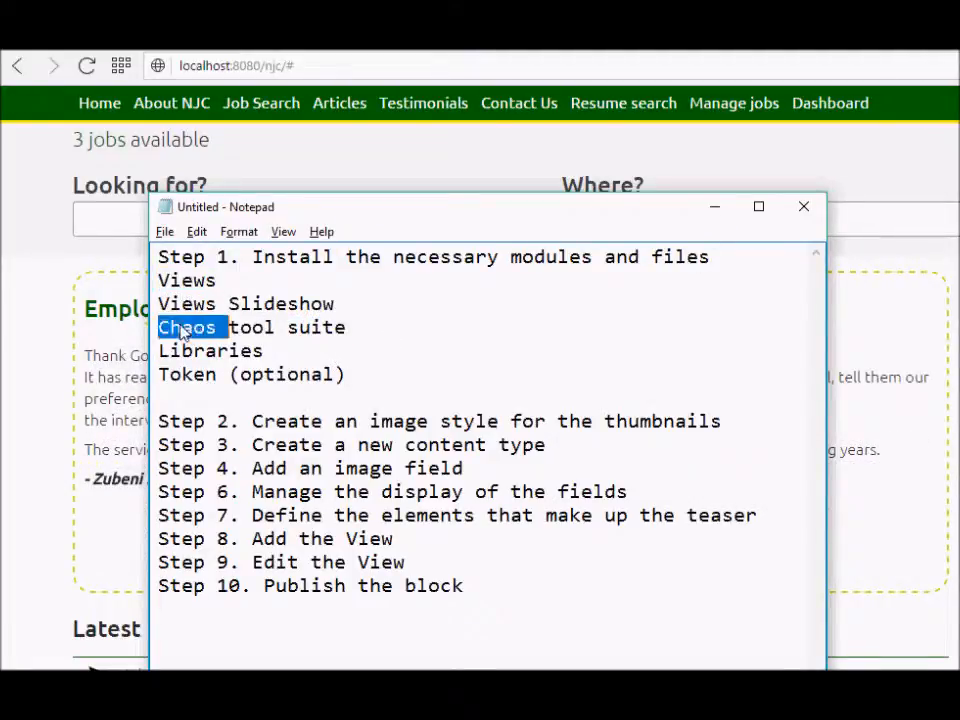
click(714, 207)
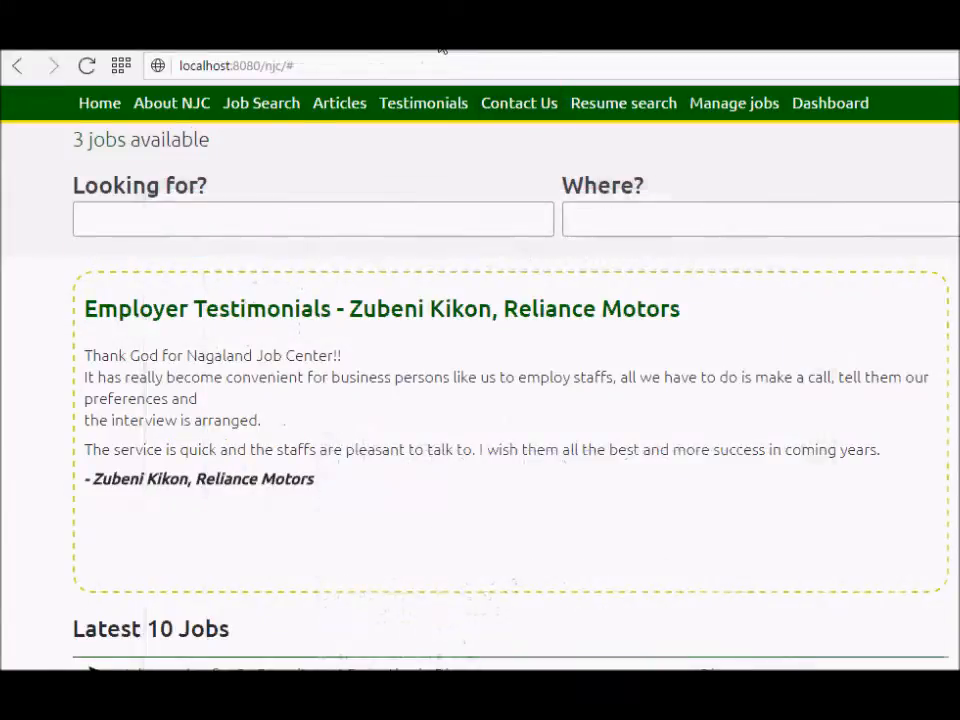
Open the site's Modules administration page and find the Views Slideshow entry in the module list.
click(340, 103)
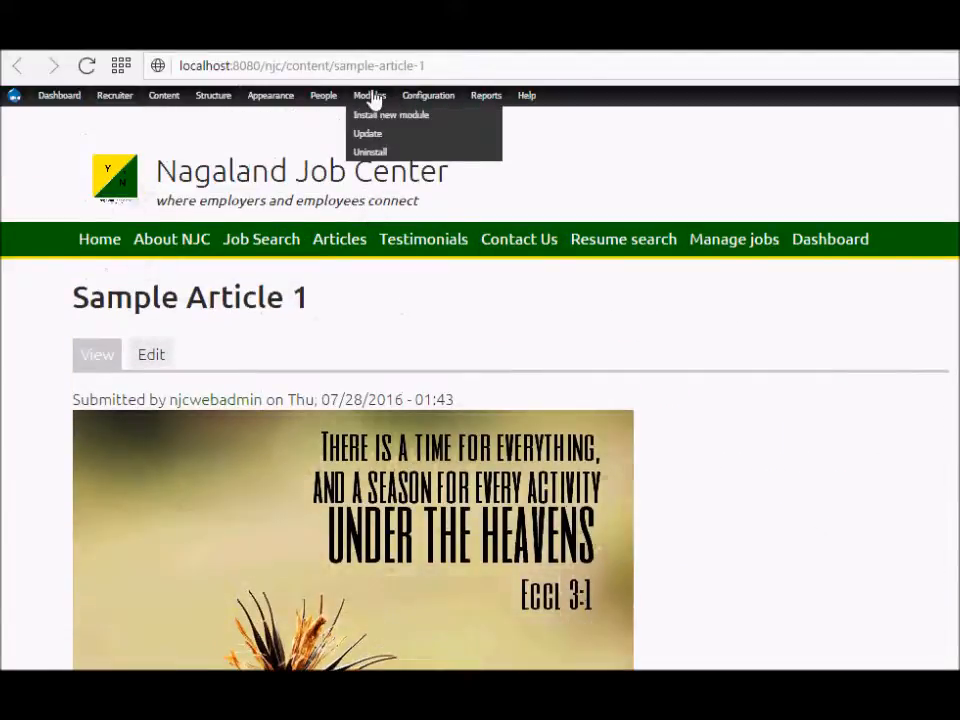
click(373, 97)
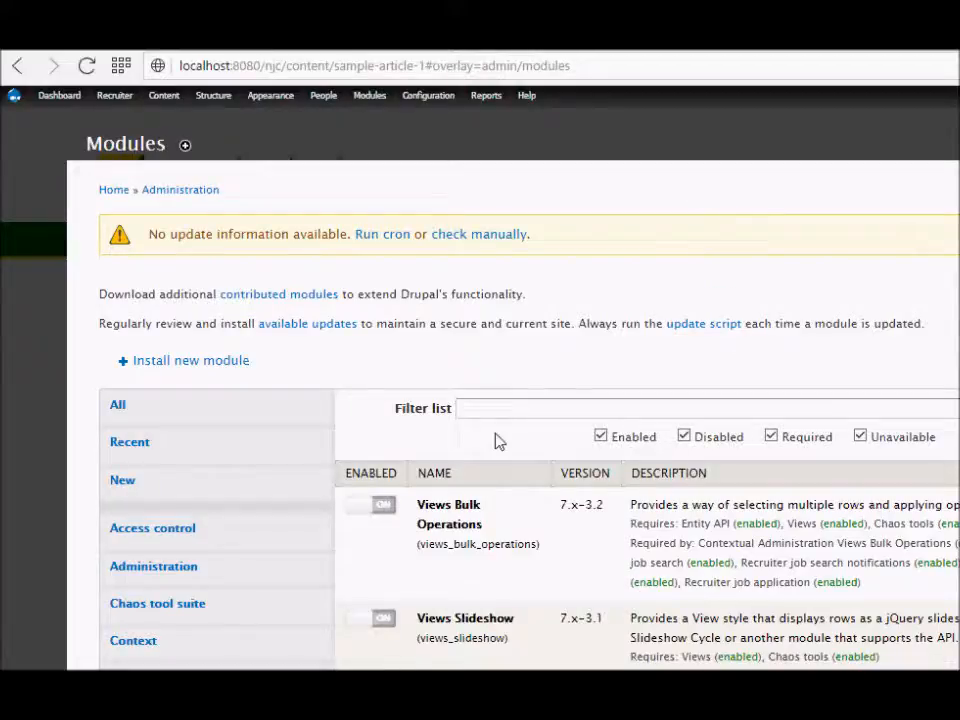
click(517, 407)
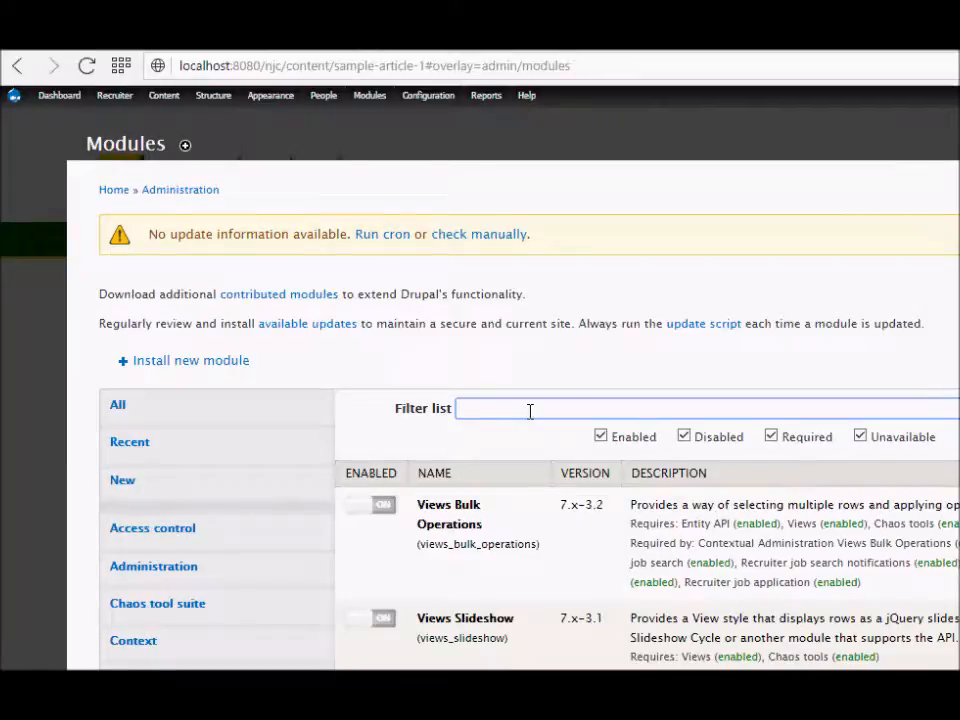
scroll(530, 411, down, 5)
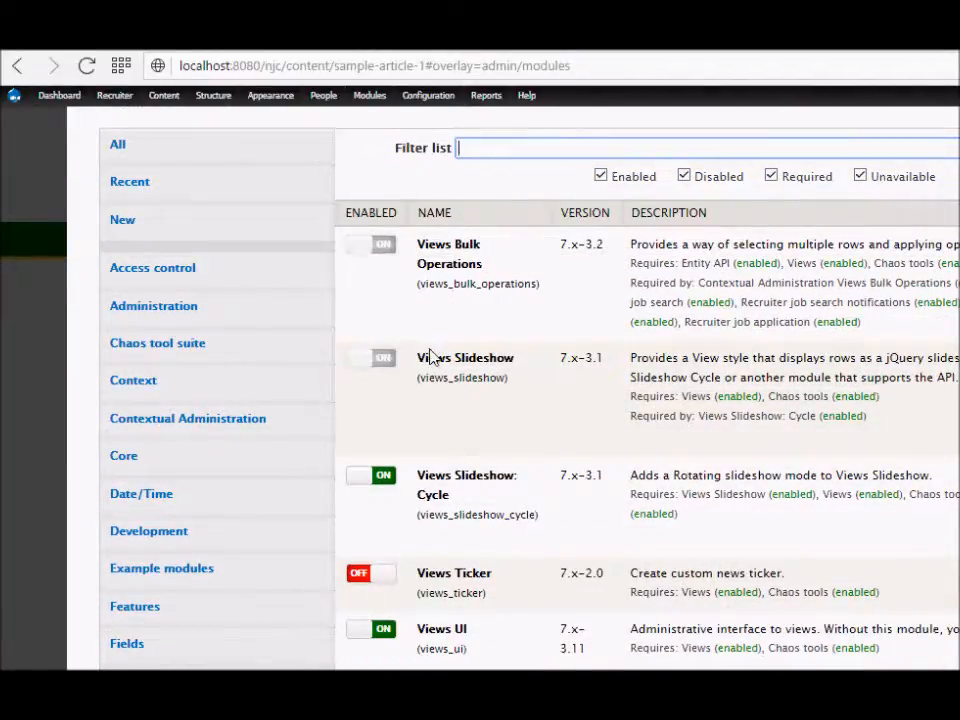
Check which modules Views Slideshow requires in its description on the Modules page.
drag(419, 360, 517, 370)
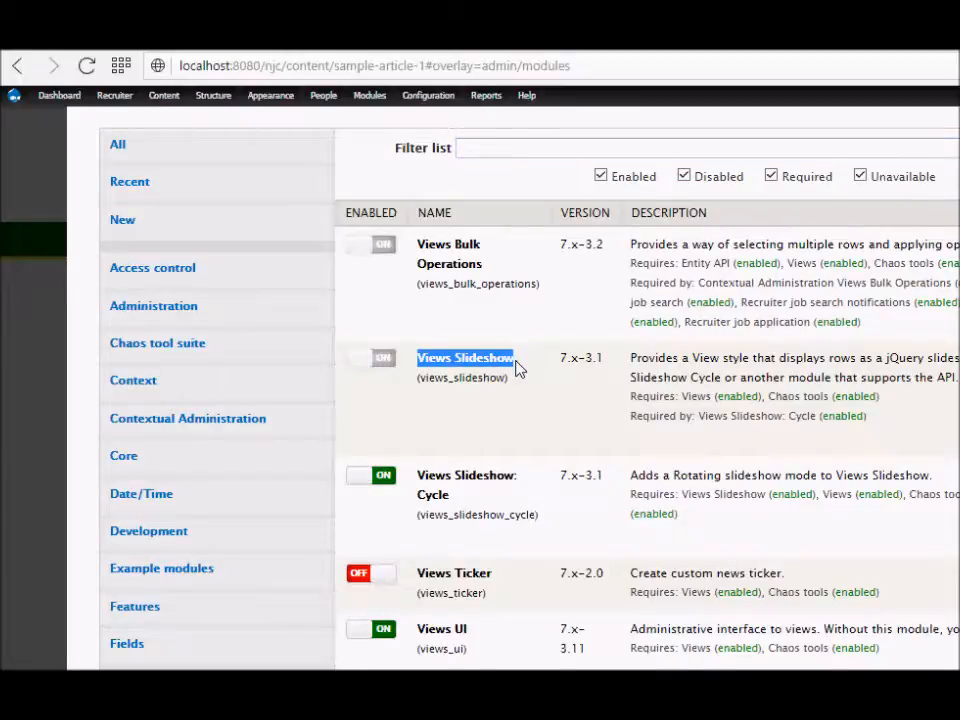
drag(630, 397, 884, 399)
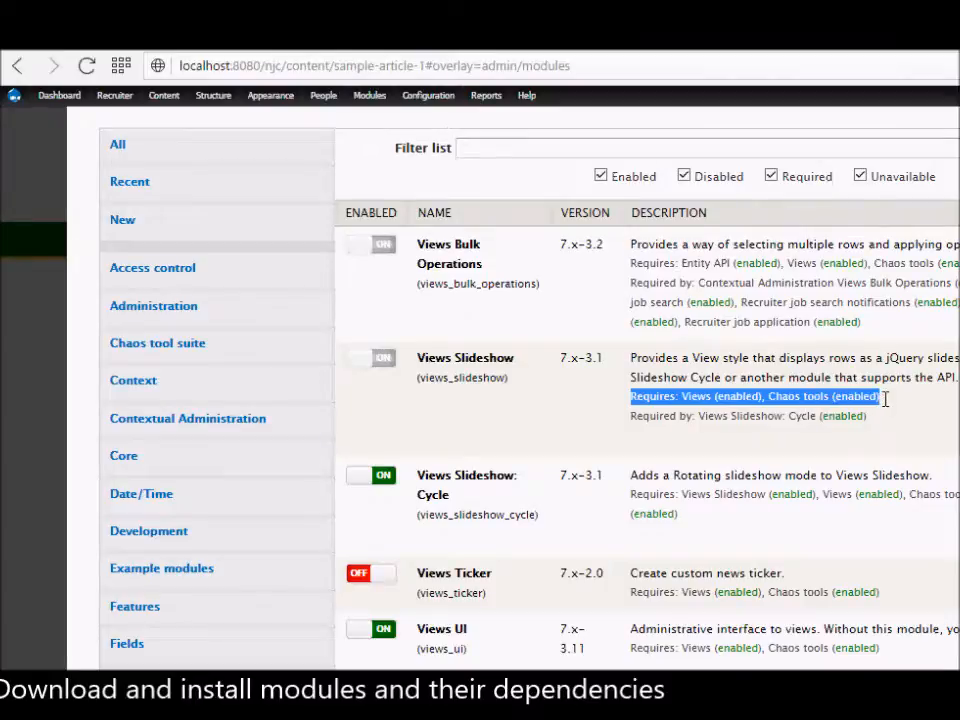
click(882, 405)
double_click(643, 399)
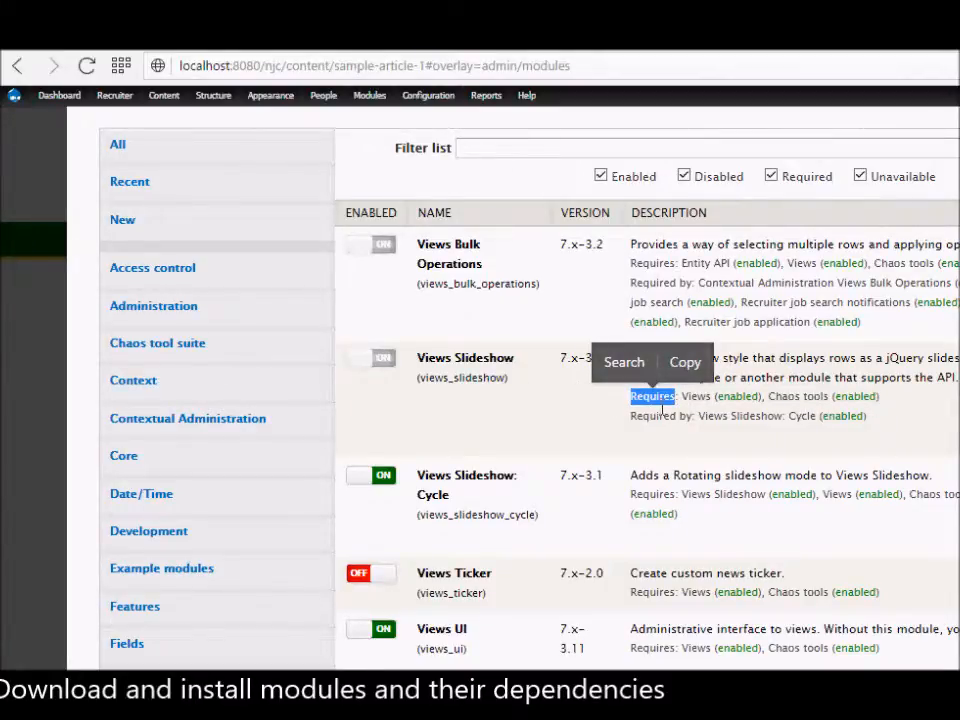
drag(434, 371, 528, 357)
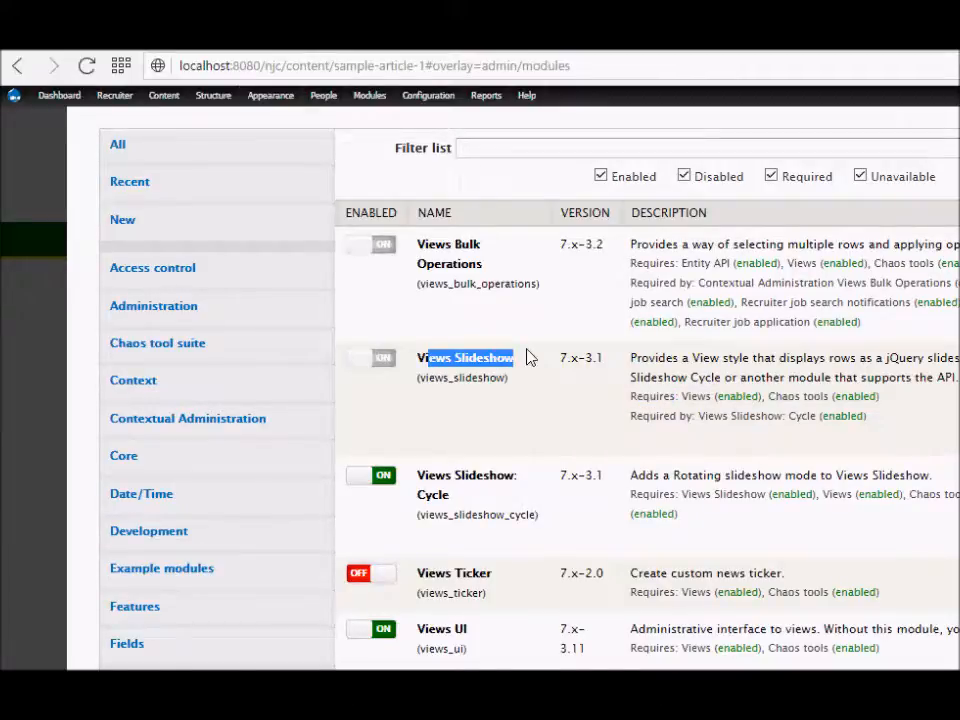
double_click(647, 398)
double_click(694, 396)
click(773, 392)
double_click(773, 392)
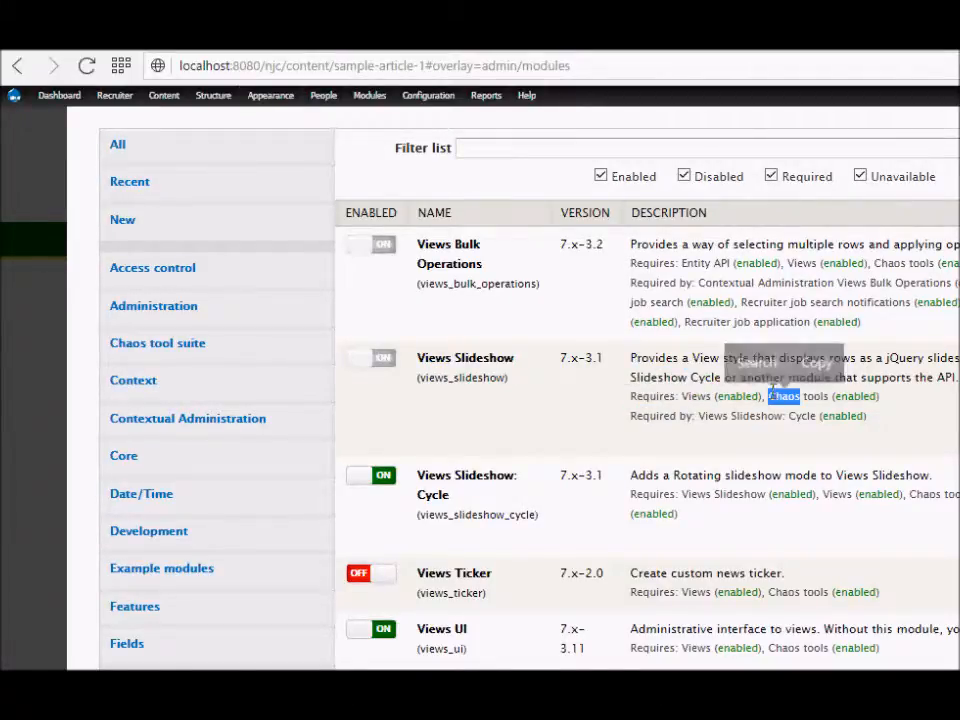
double_click(689, 394)
double_click(775, 396)
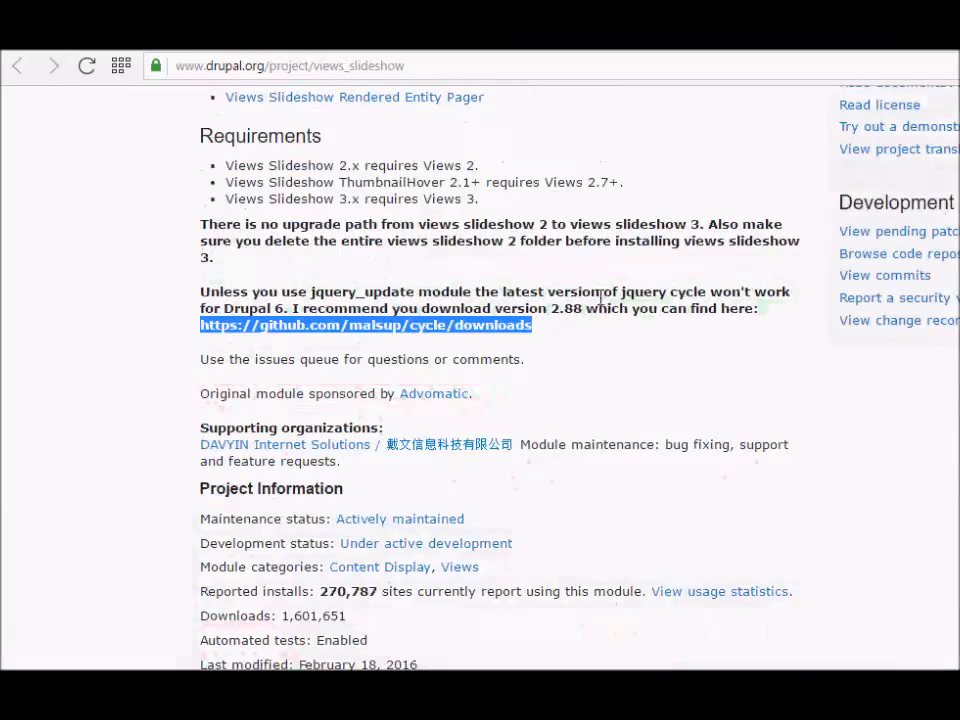
Review the Views Slideshow project page on drupal.org from its title down to the requirements.
scroll(600, 297, up, 9)
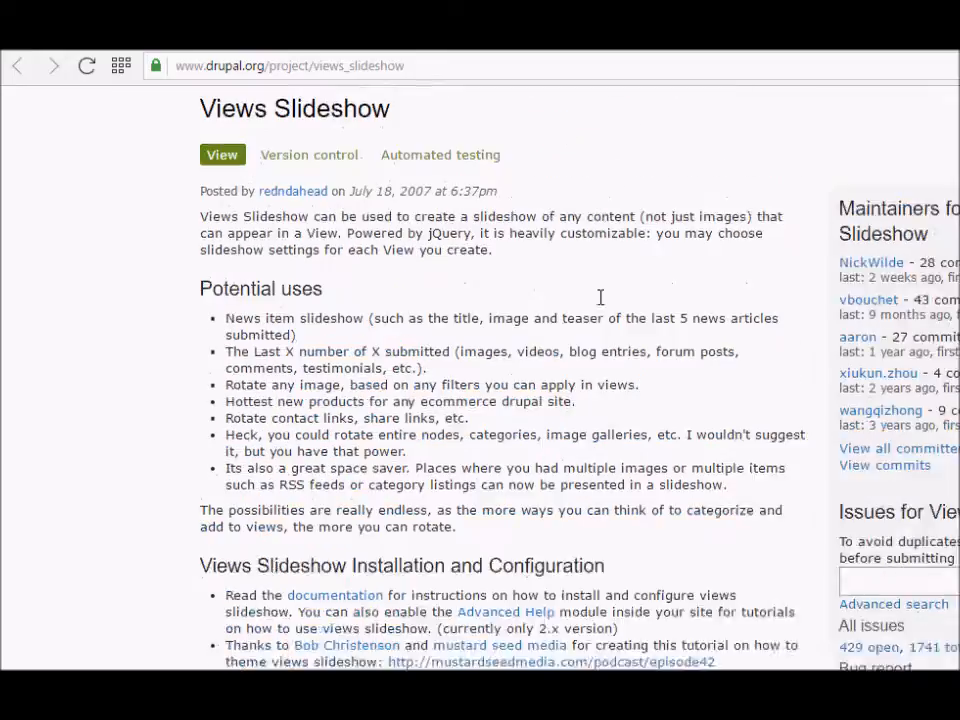
drag(201, 139, 423, 147)
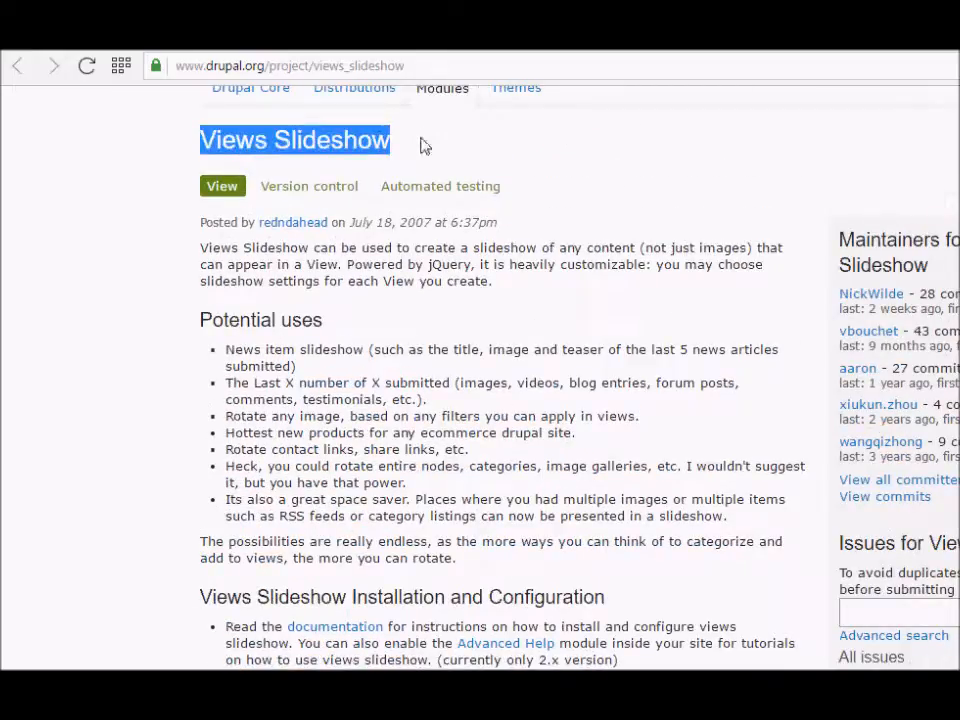
scroll(531, 578, down, 5)
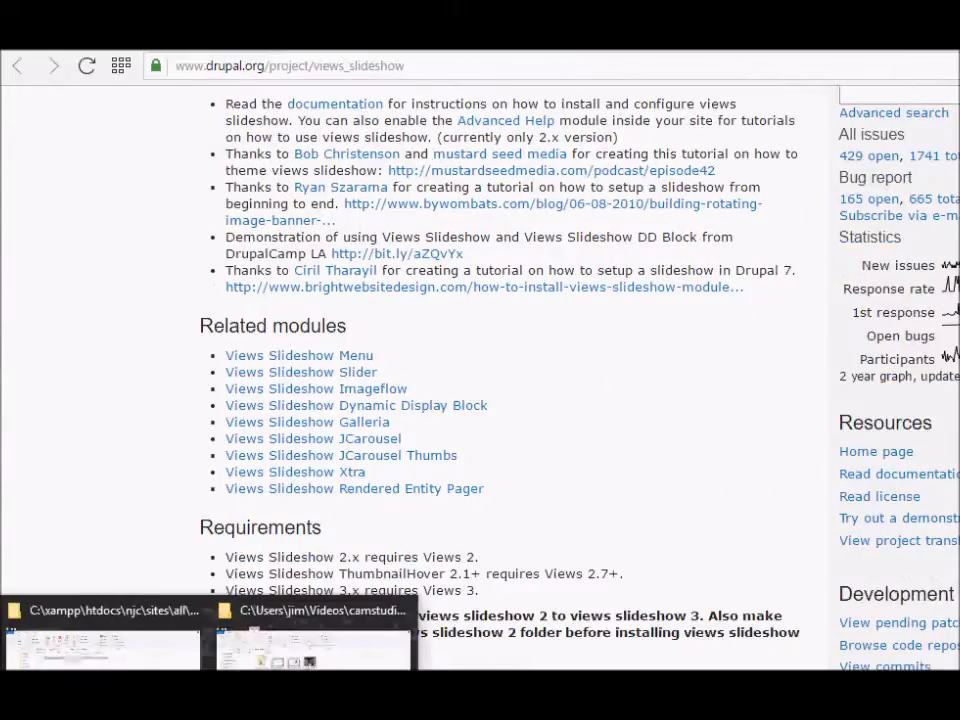
Switch to File Explorer and locate the views_slideshow folder in njc\sites\all\modules.
click(88, 664)
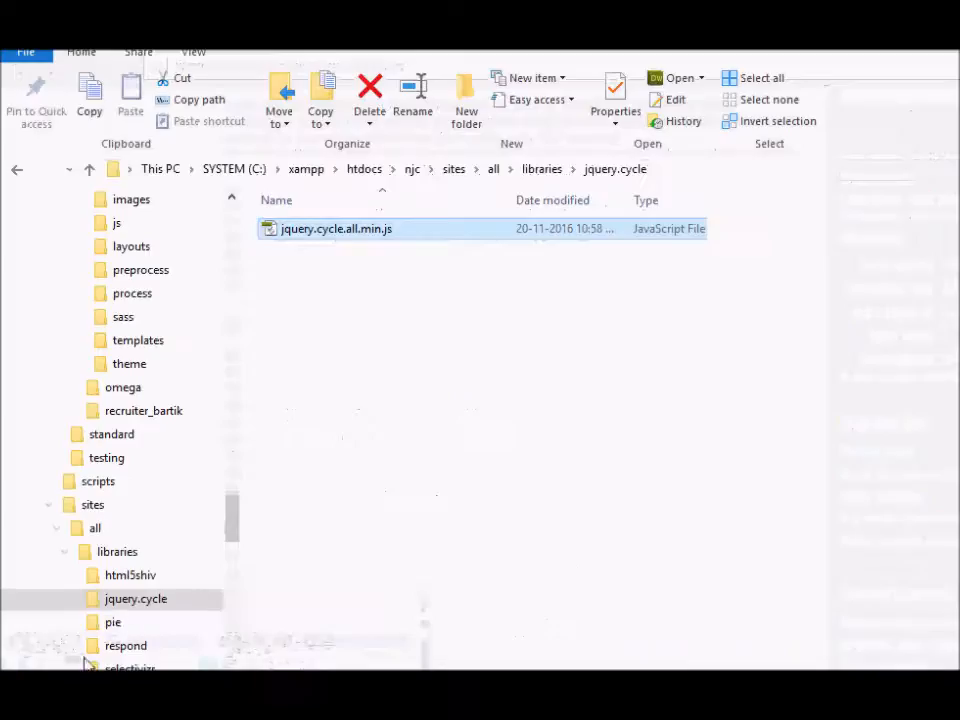
click(452, 172)
double_click(287, 236)
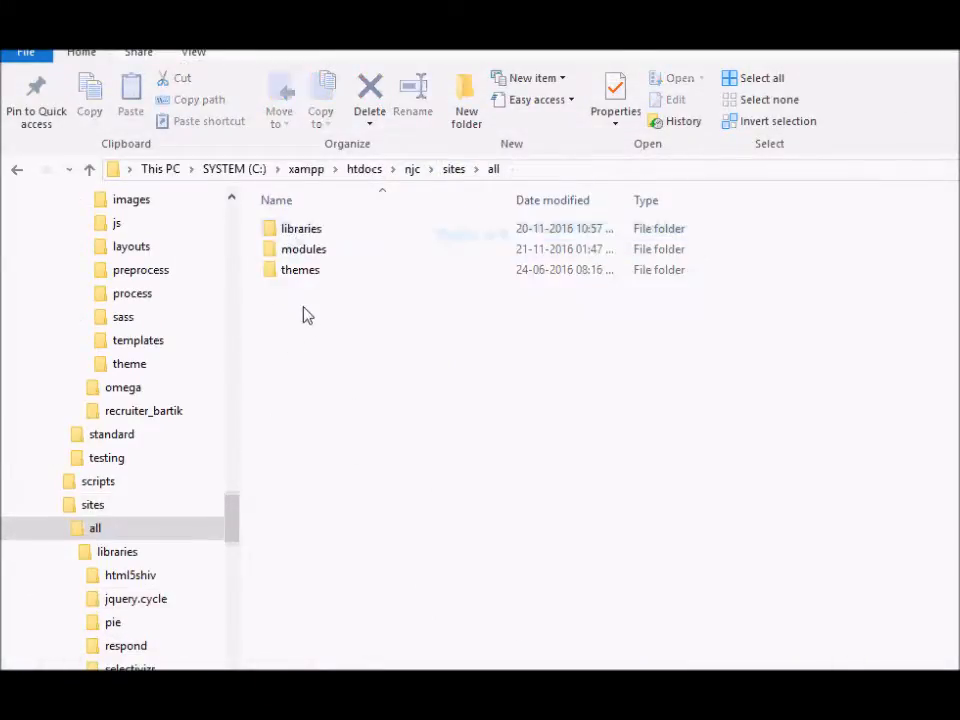
double_click(304, 250)
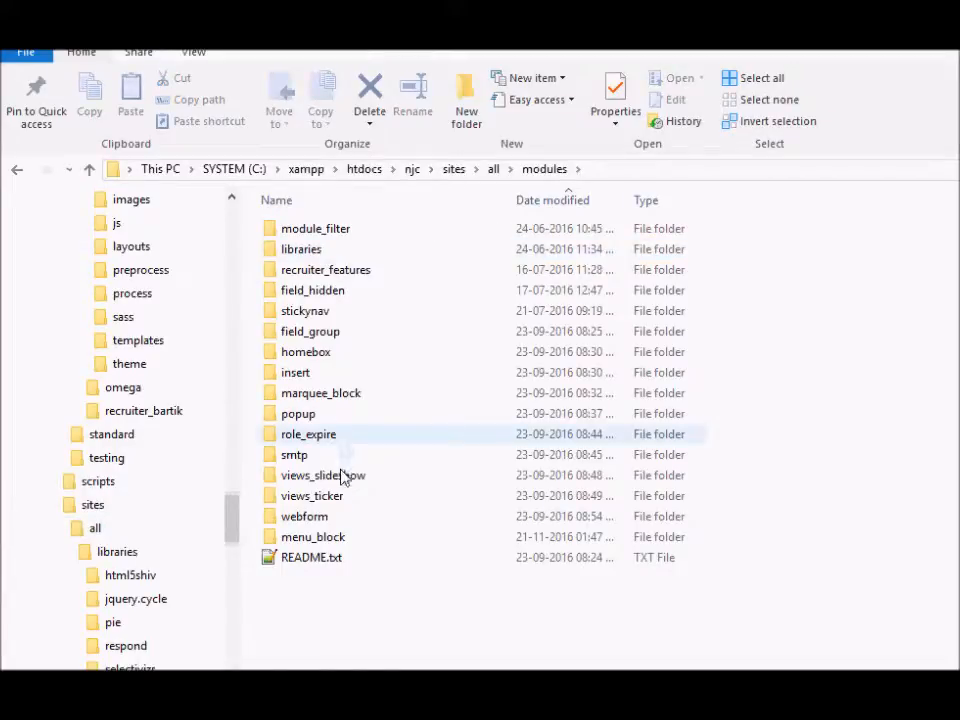
click(345, 477)
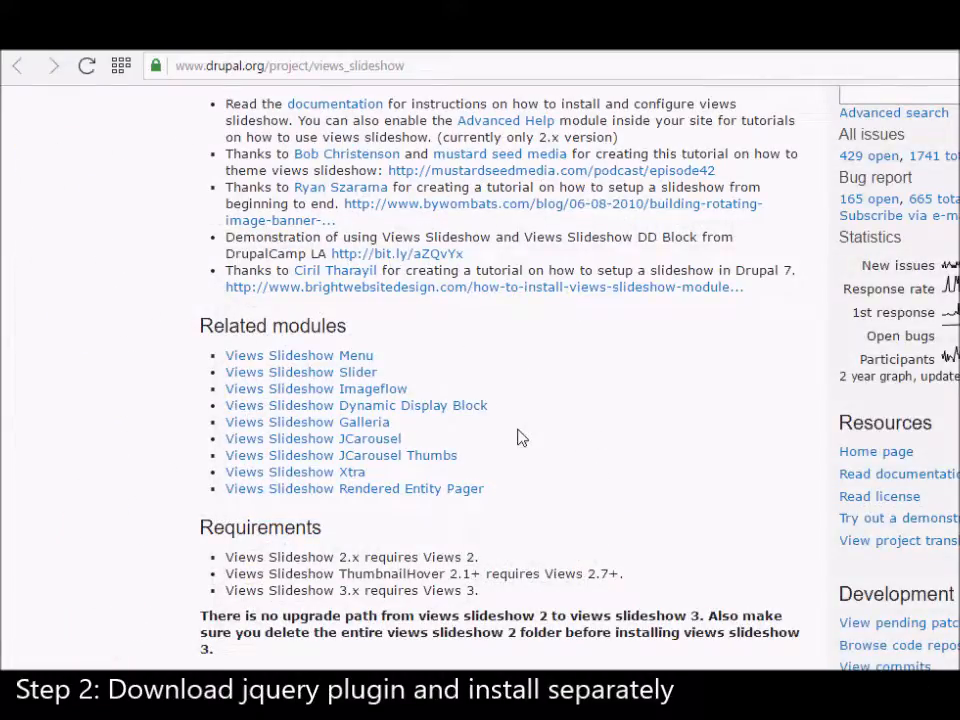
Find the jQuery Cycle download link in the requirements on the Views Slideshow project page.
scroll(519, 437, down, 5)
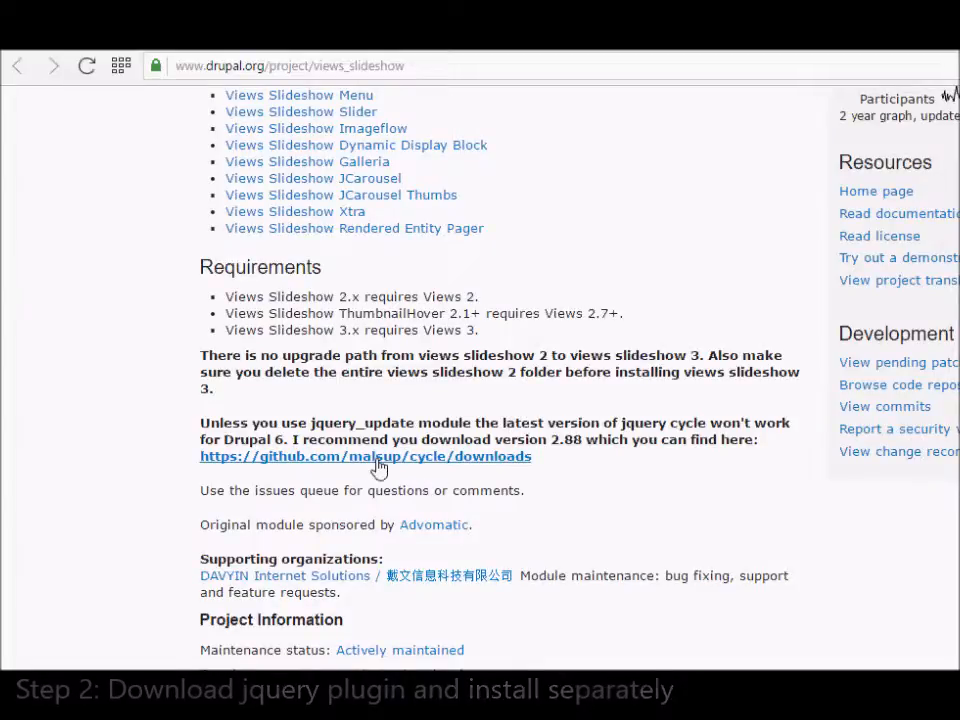
scroll(134, 450, down, 3)
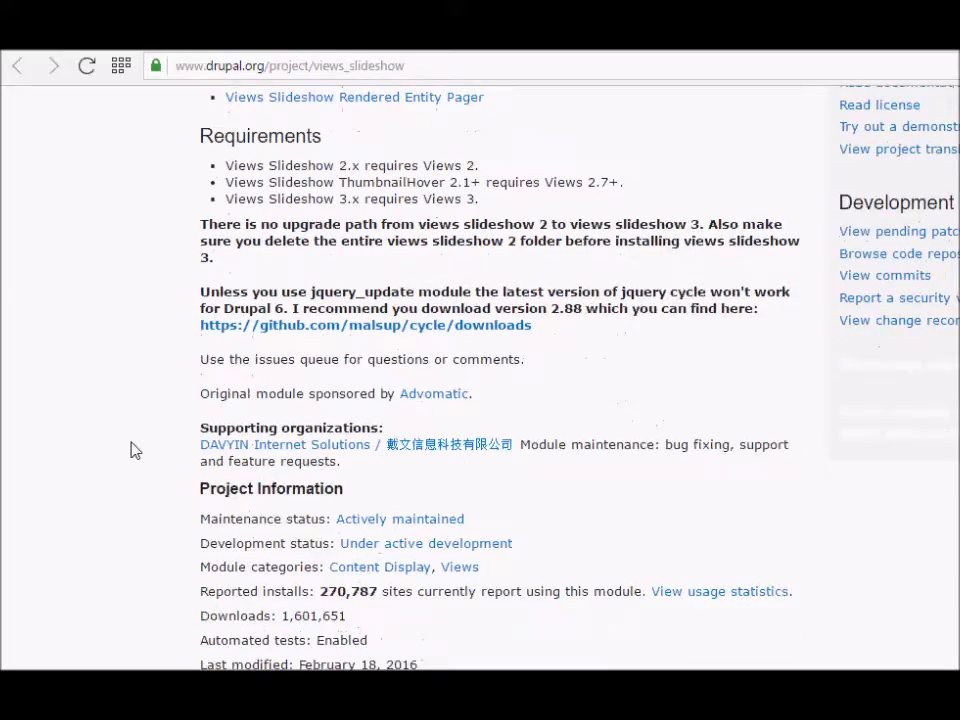
drag(200, 90, 550, 316)
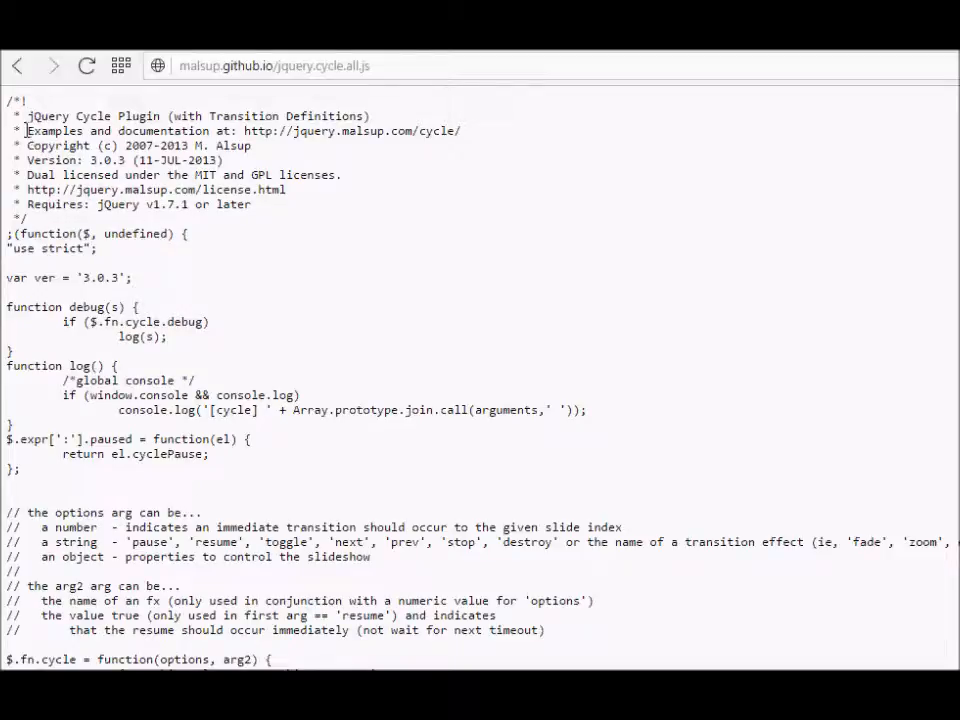
Select the entire source code of jquery.cycle.all.js on malsup.github.io.
drag(8, 102, 251, 634)
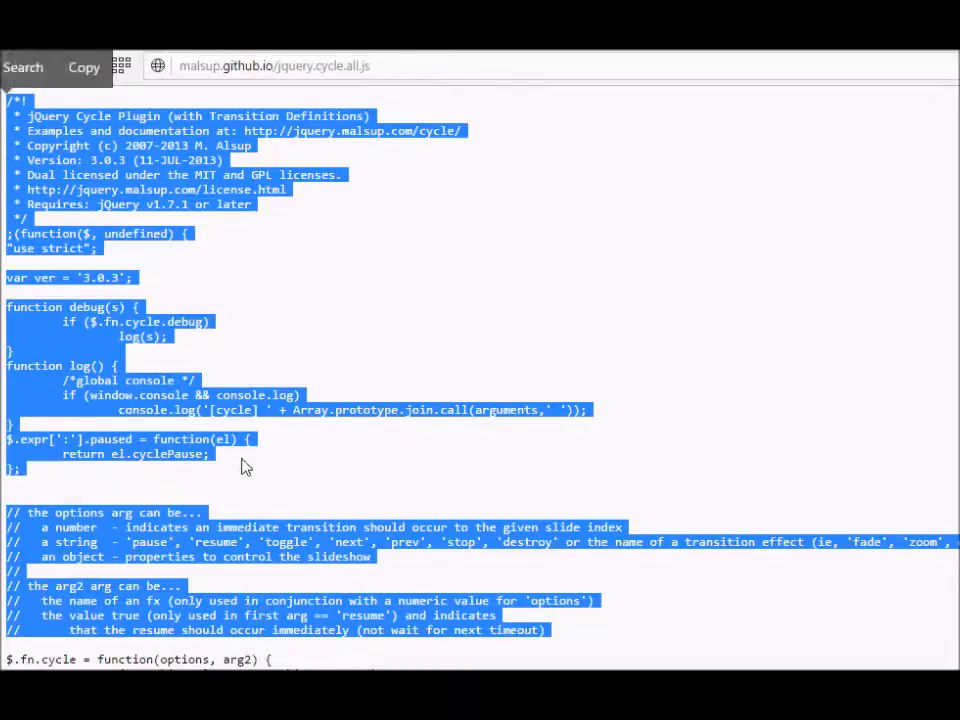
click(248, 463)
key(ctrl+a)
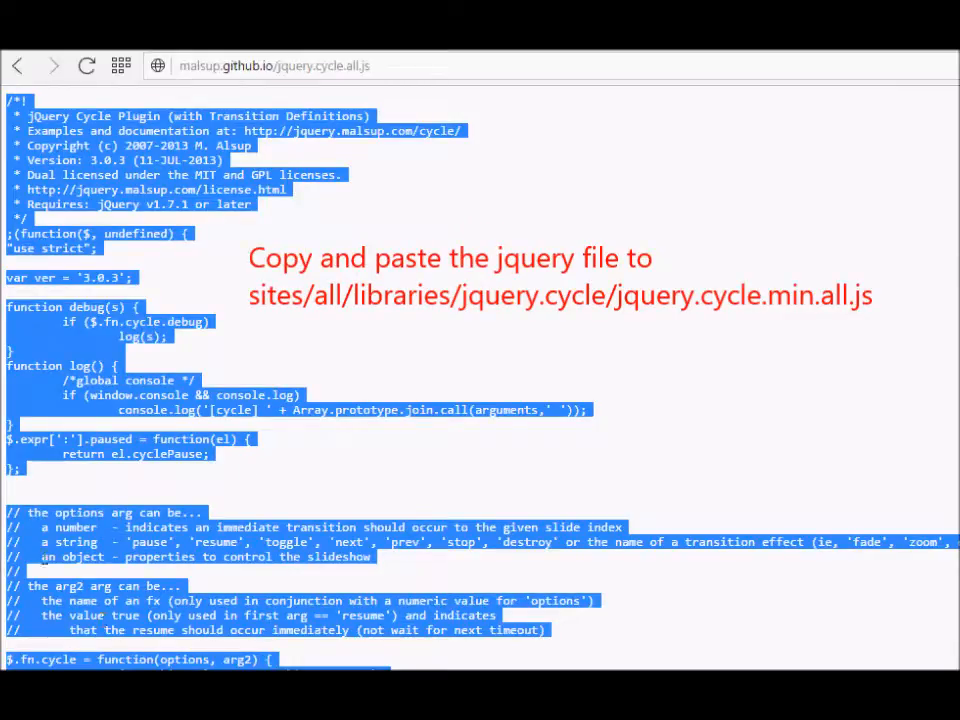
Switch to File Explorer, go to njc\sites\all\libraries and select the jquery.cycle folder.
click(216, 685)
click(153, 620)
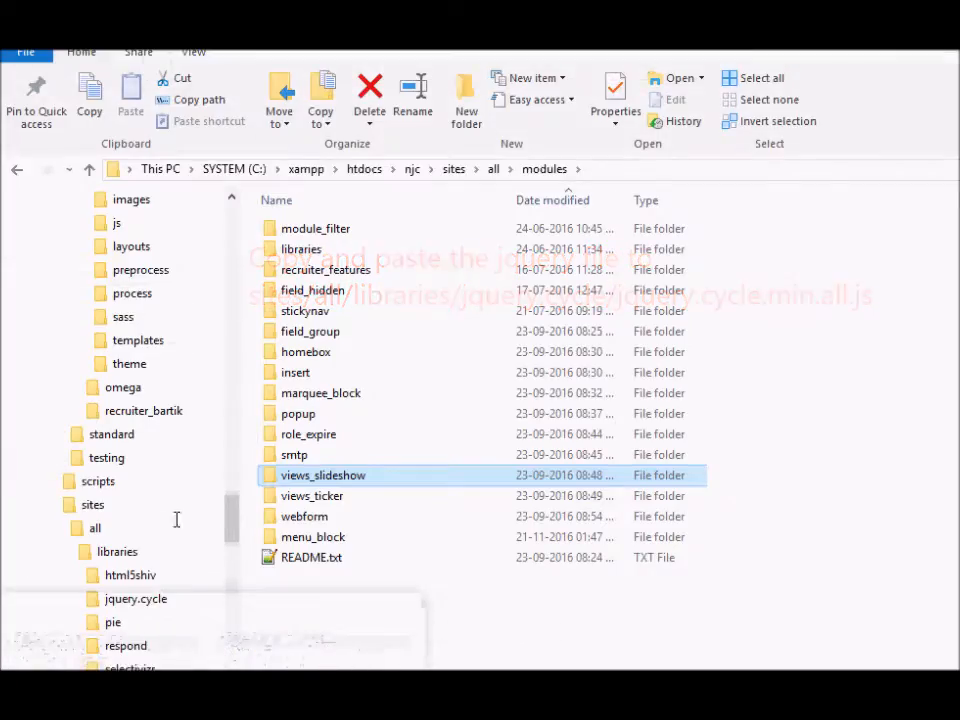
click(411, 170)
double_click(300, 353)
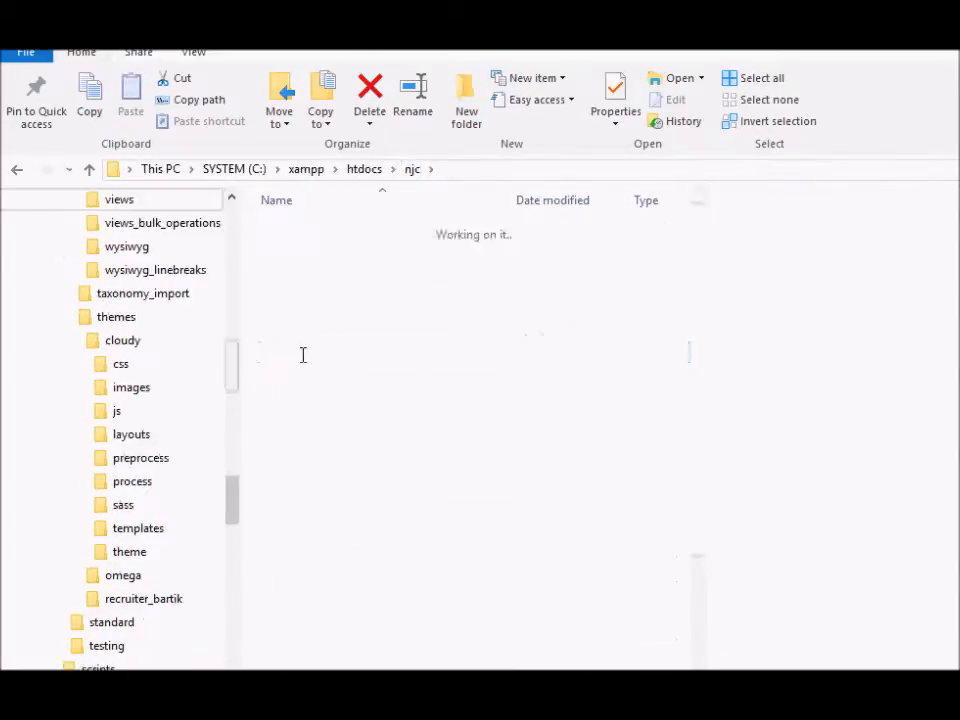
double_click(302, 230)
click(302, 230)
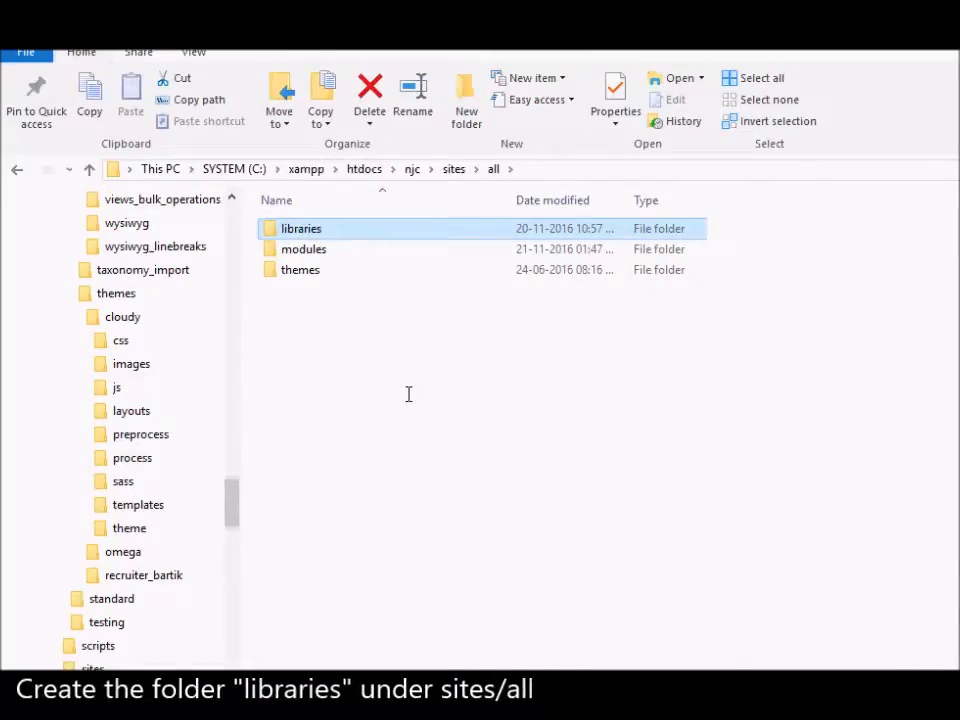
double_click(300, 229)
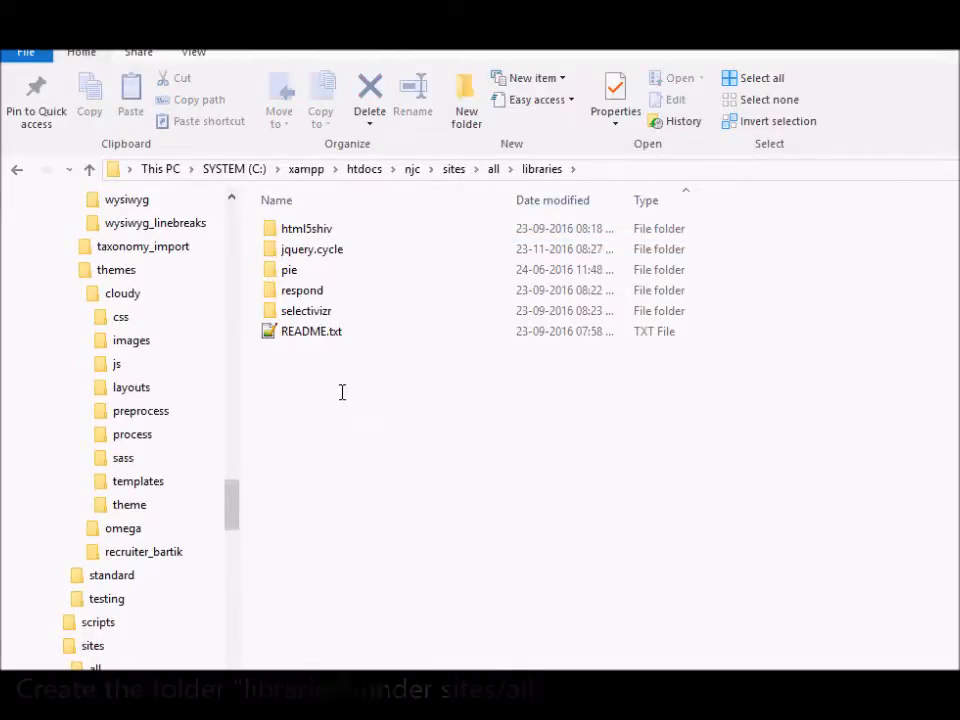
click(327, 252)
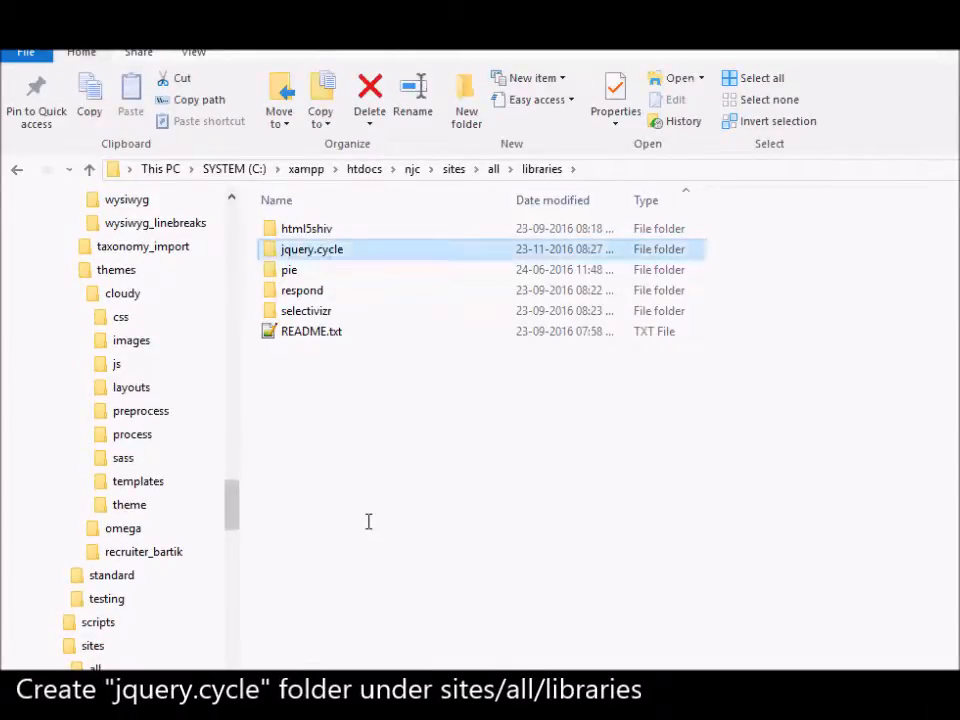
Open the jquery.cycle folder and select the jquery.cycle.all.min.js file.
double_click(318, 252)
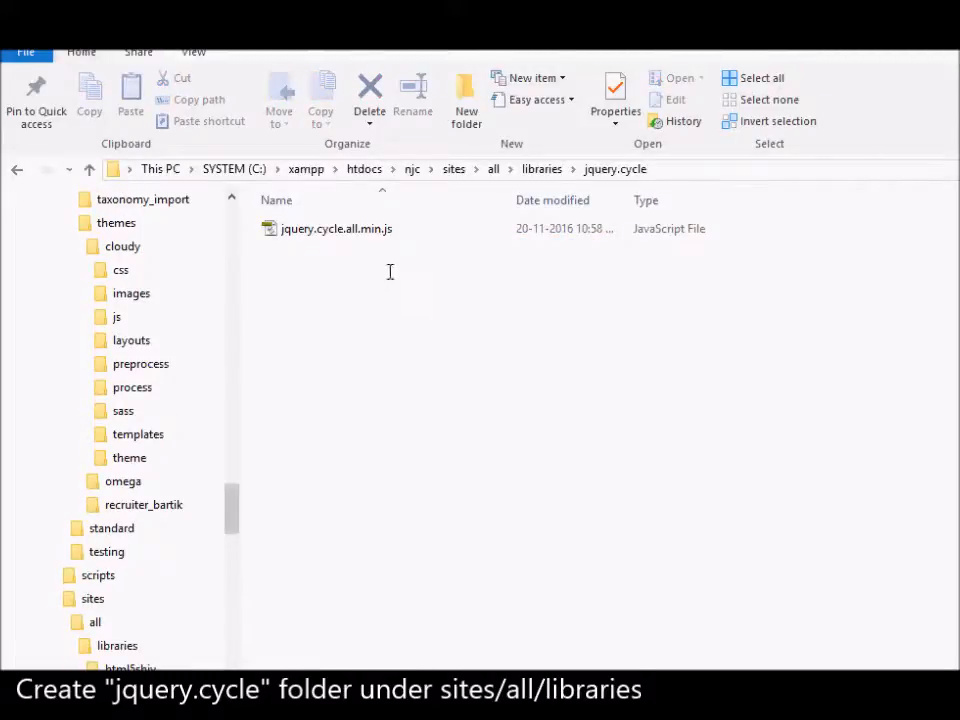
click(352, 236)
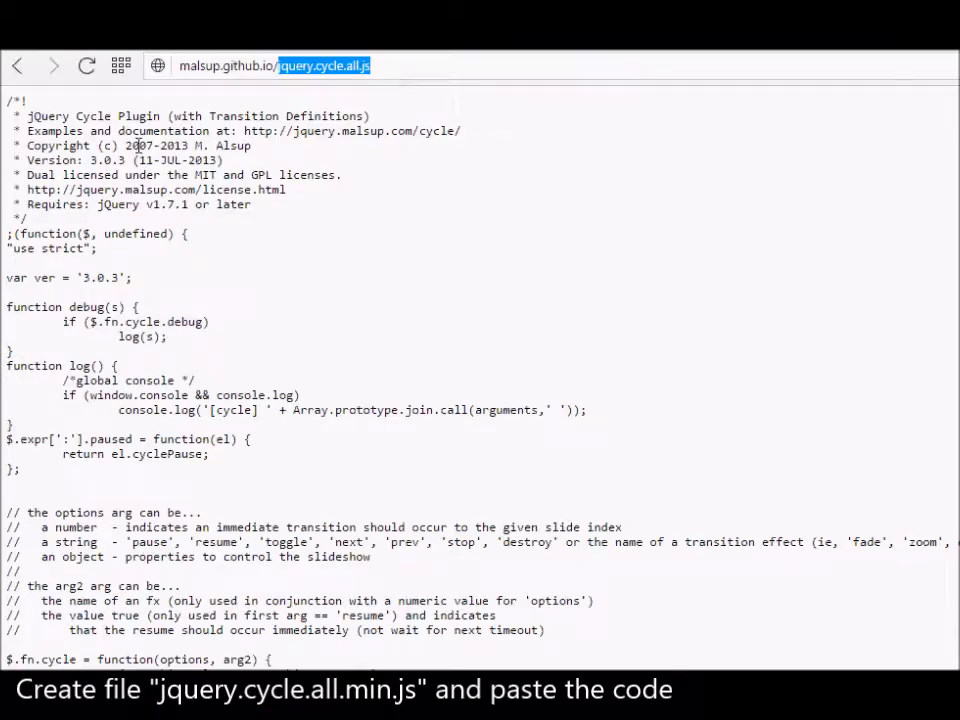
Switch to the browser, highlight the opening part of the jquery.cycle.all.js source and match it with jquery.cycle.all.min.js in File Explorer.
drag(6, 100, 370, 556)
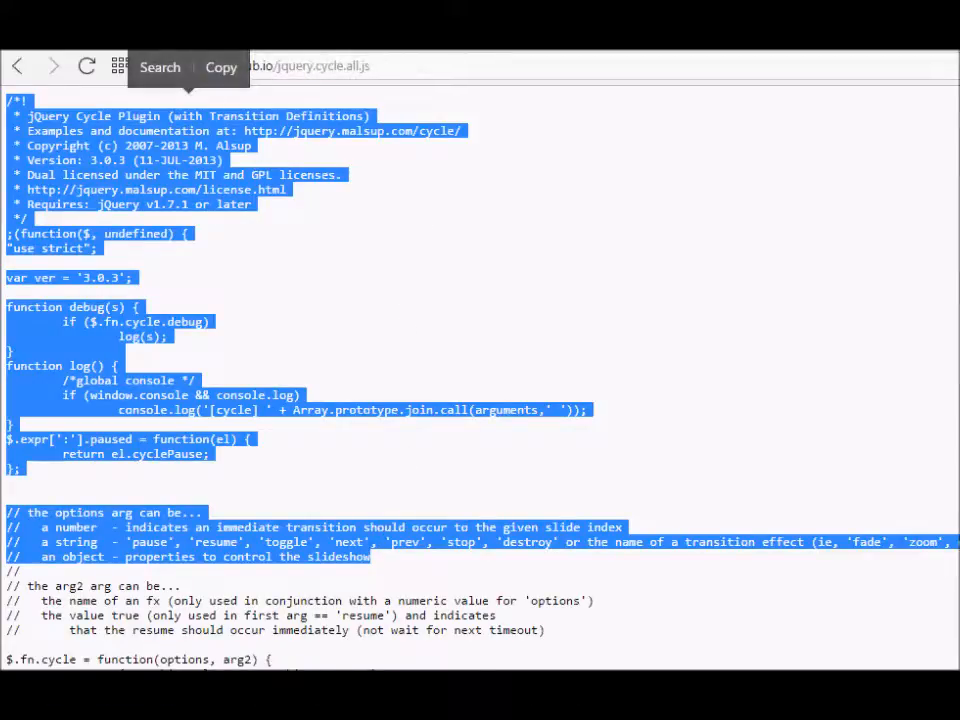
mouse_move(189, 651)
click(141, 656)
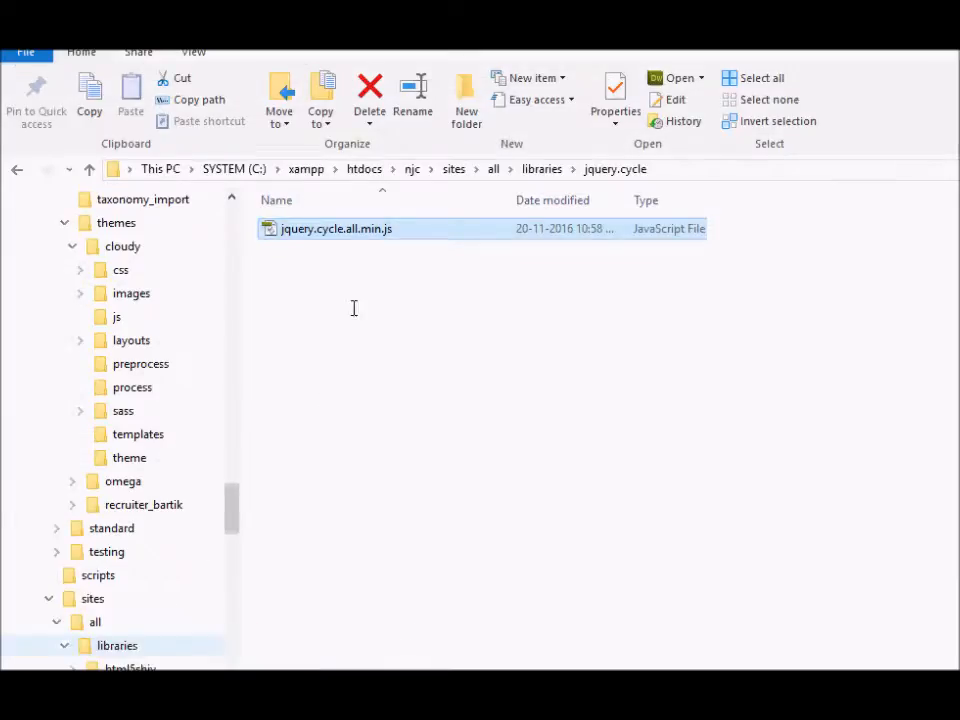
click(353, 237)
click(383, 280)
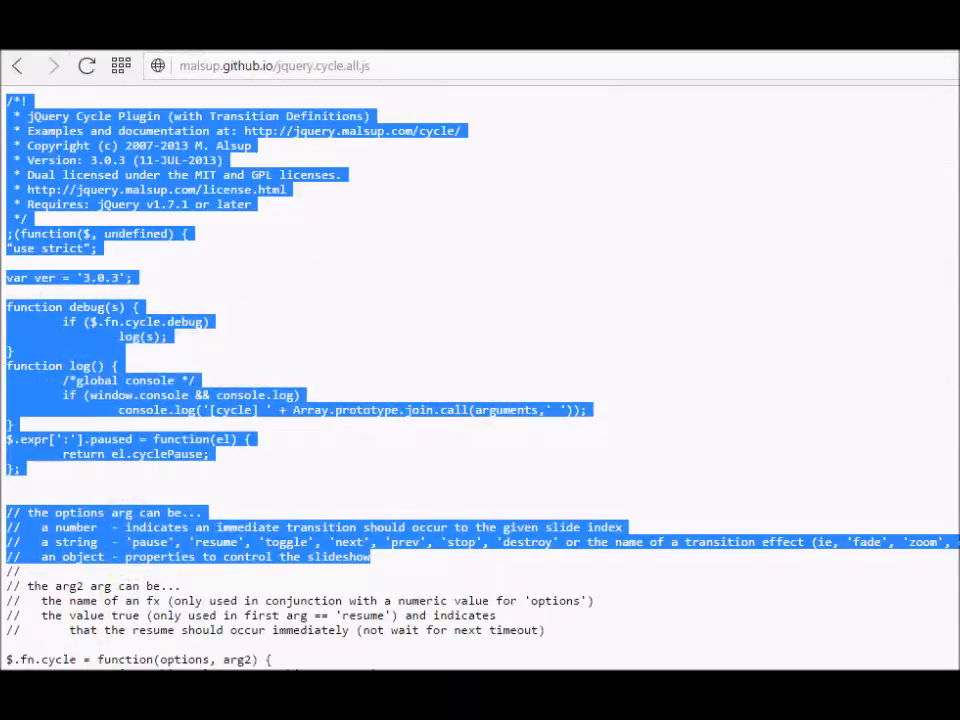
click(388, 219)
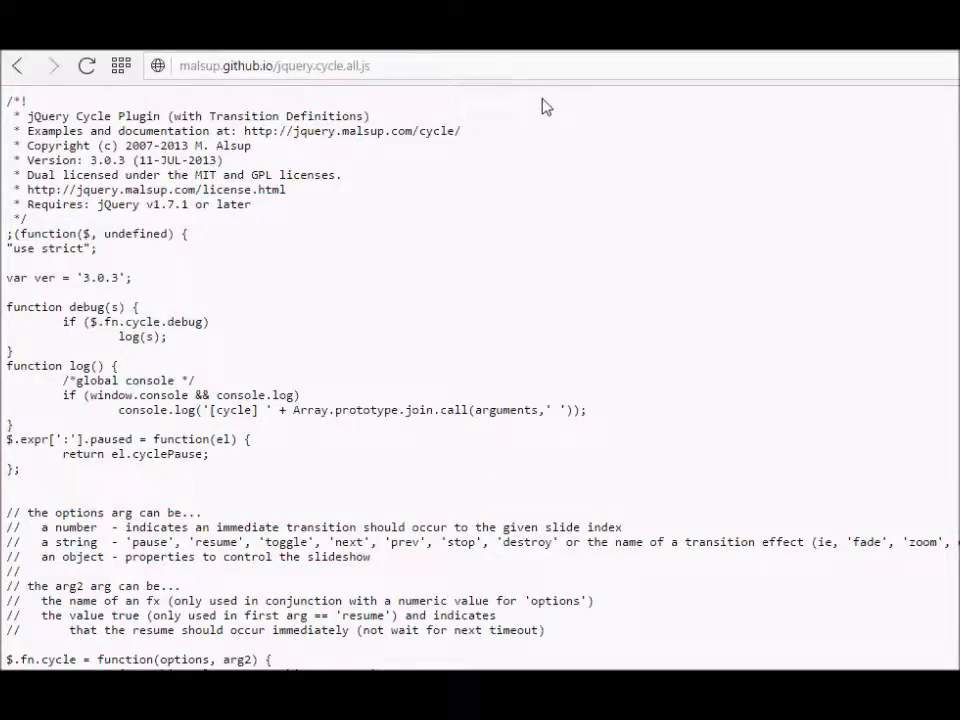
Check the Views Slideshow, Views Slideshow: Cycle and Views entries on the site's module list.
click(726, 48)
scroll(568, 258, up, 10)
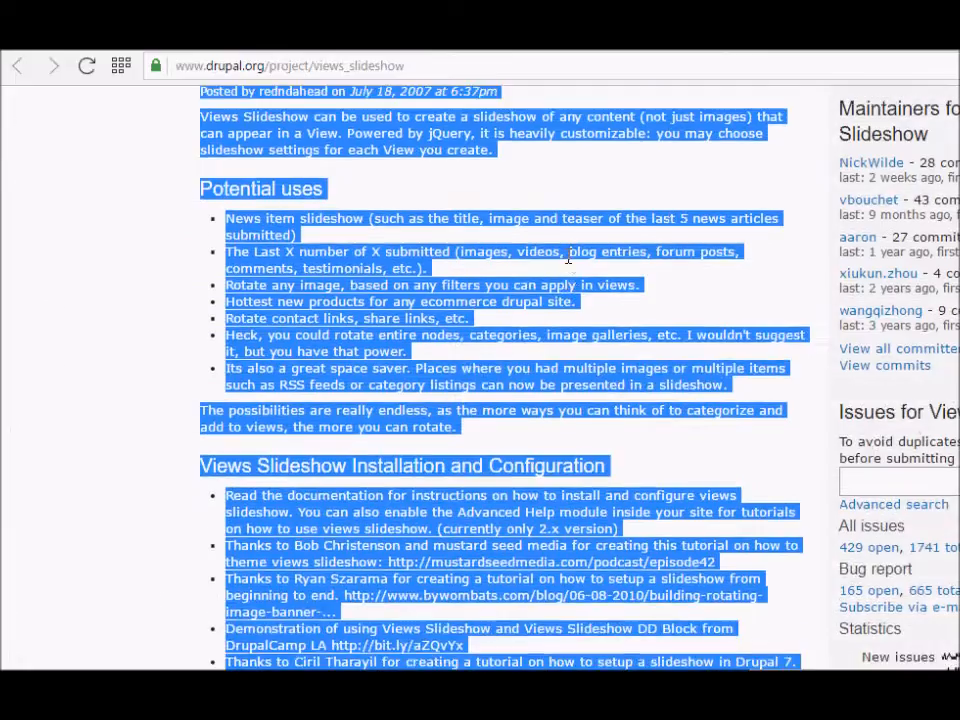
scroll(568, 258, up, 5)
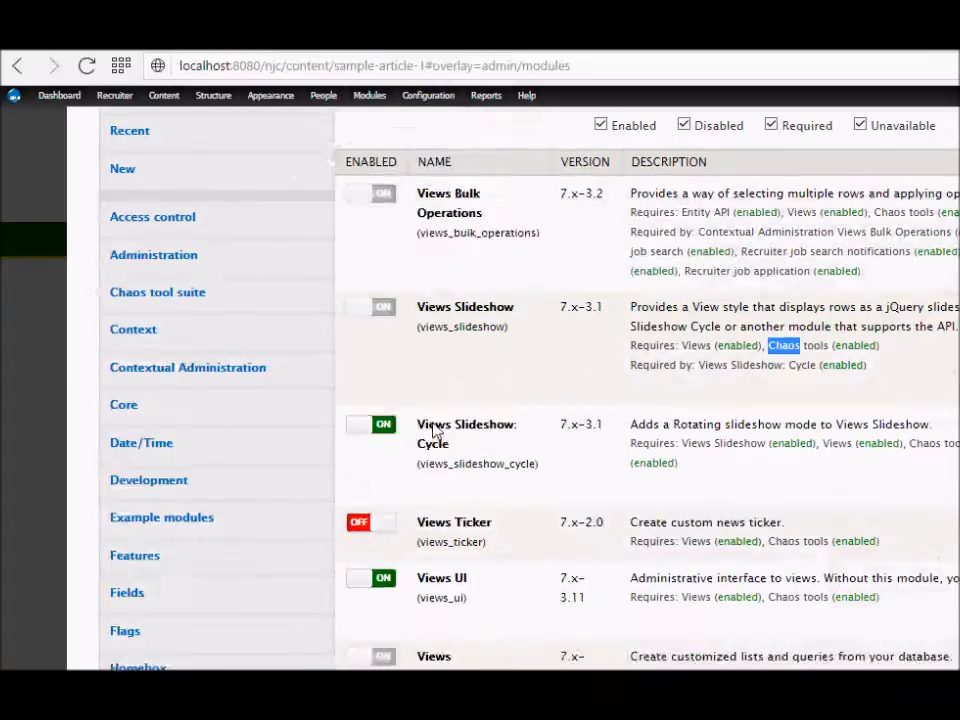
scroll(452, 296, down, 2)
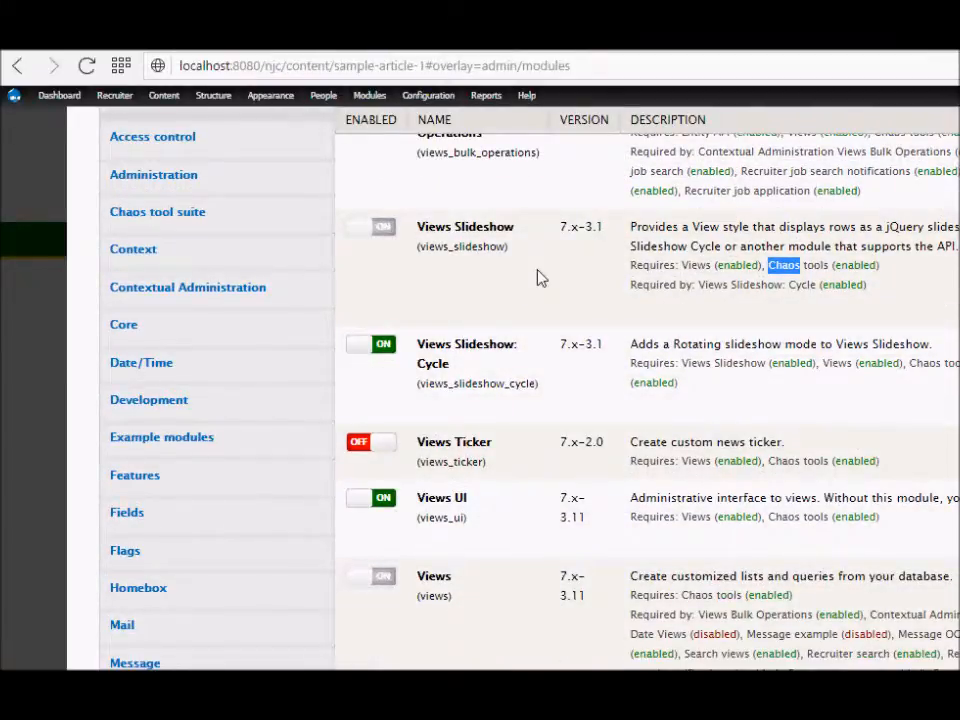
scroll(540, 277, down, 5)
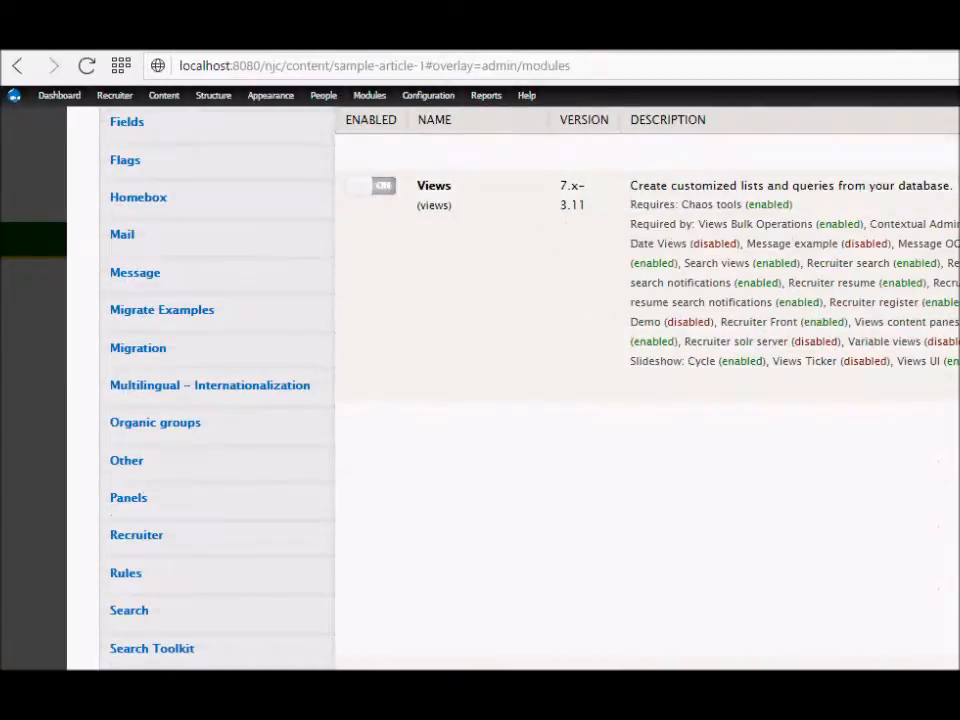
scroll(480, 405, up, 6)
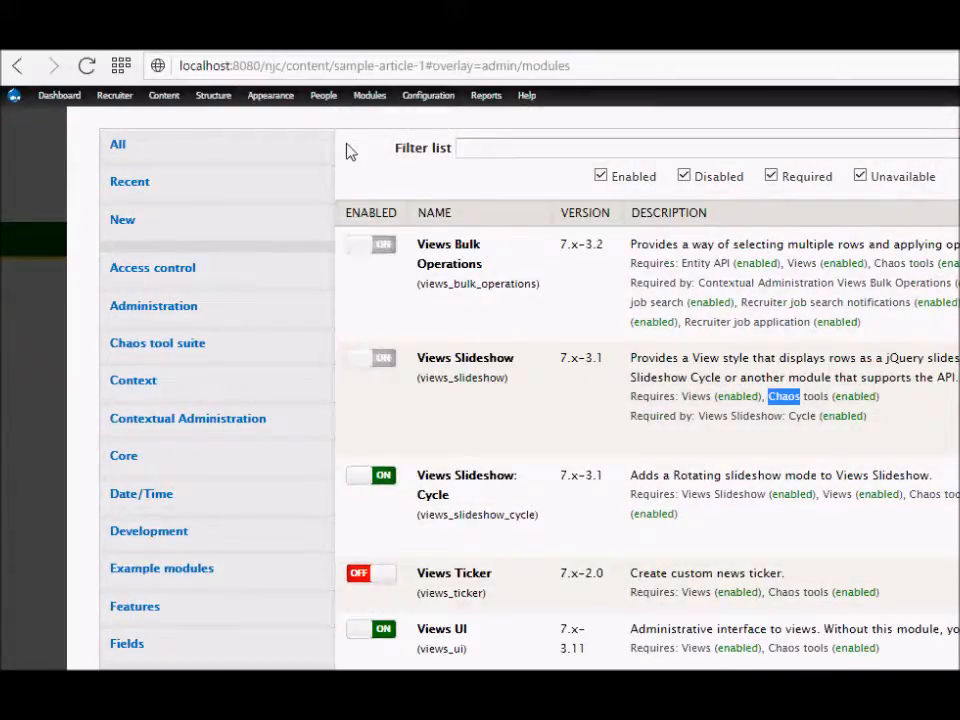
Open the site's Image styles configuration page in a new browser tab.
mouse_move(286, 102)
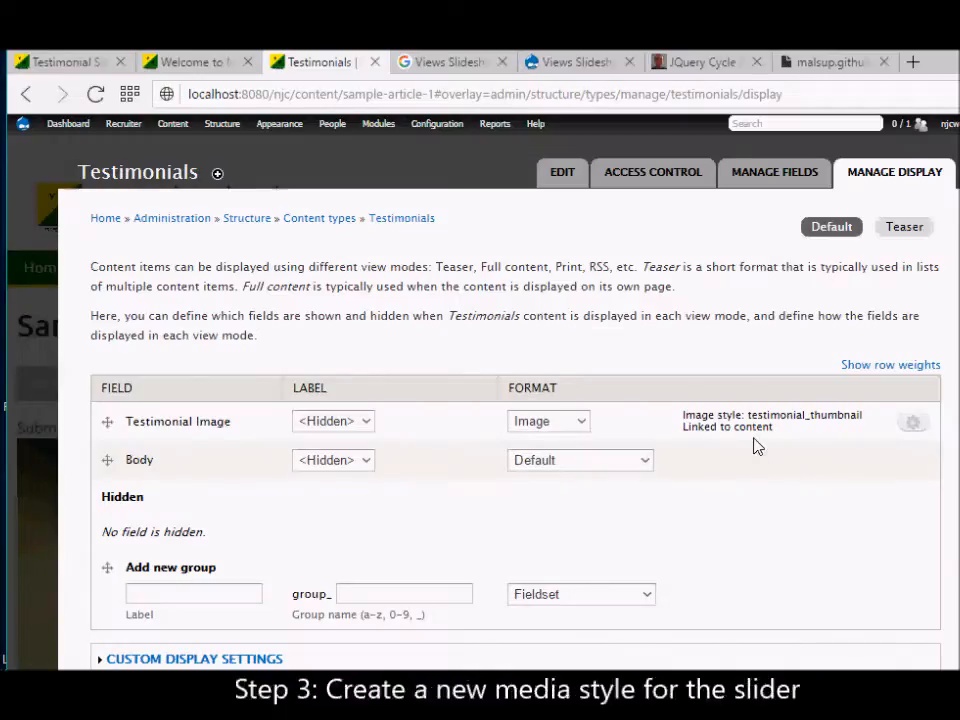
mouse_move(442, 126)
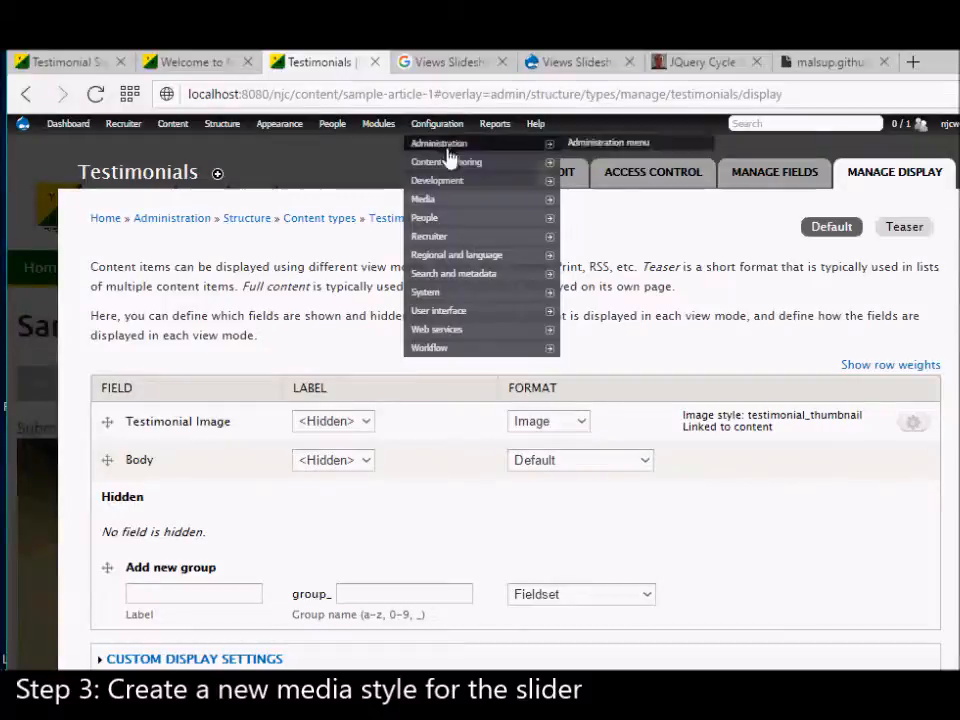
mouse_move(454, 201)
right_click(618, 240)
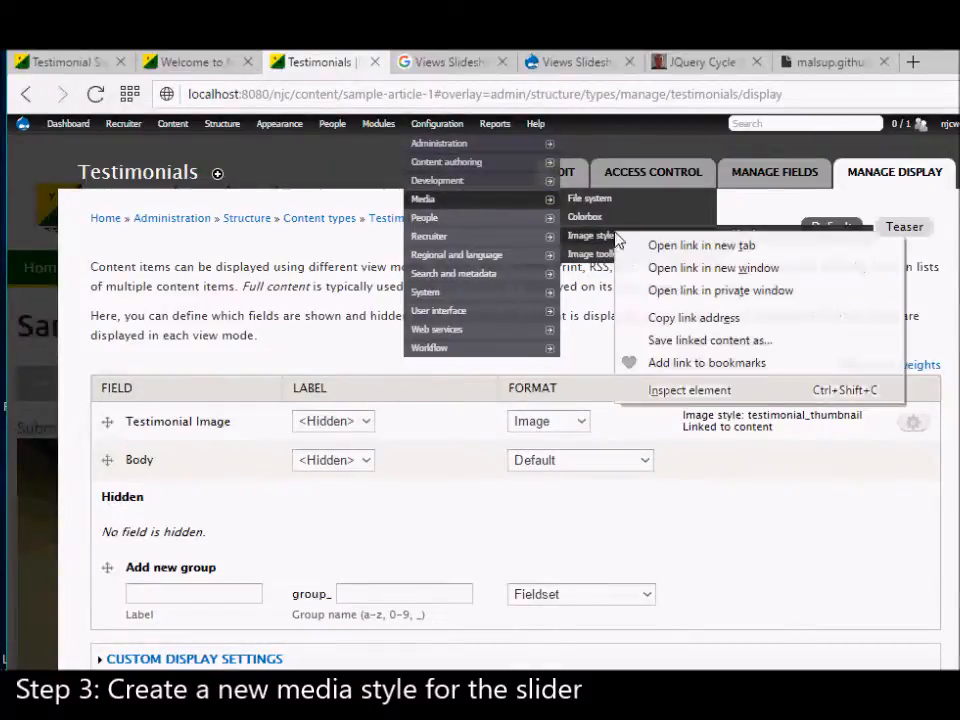
click(630, 244)
click(392, 64)
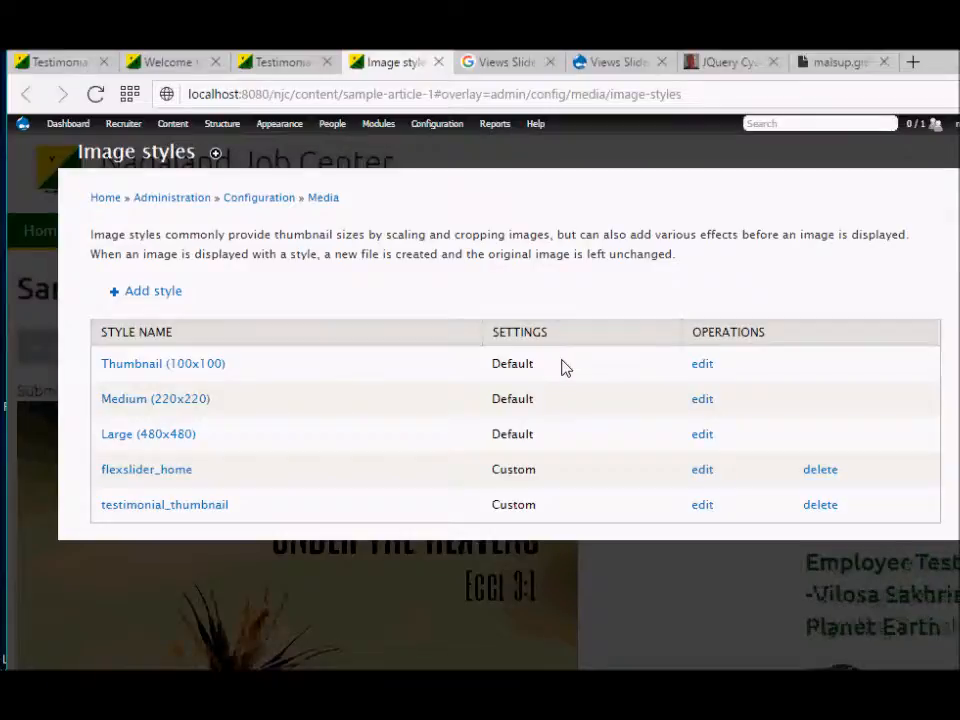
View the form for adding a new image style and return to the Image styles list.
click(150, 291)
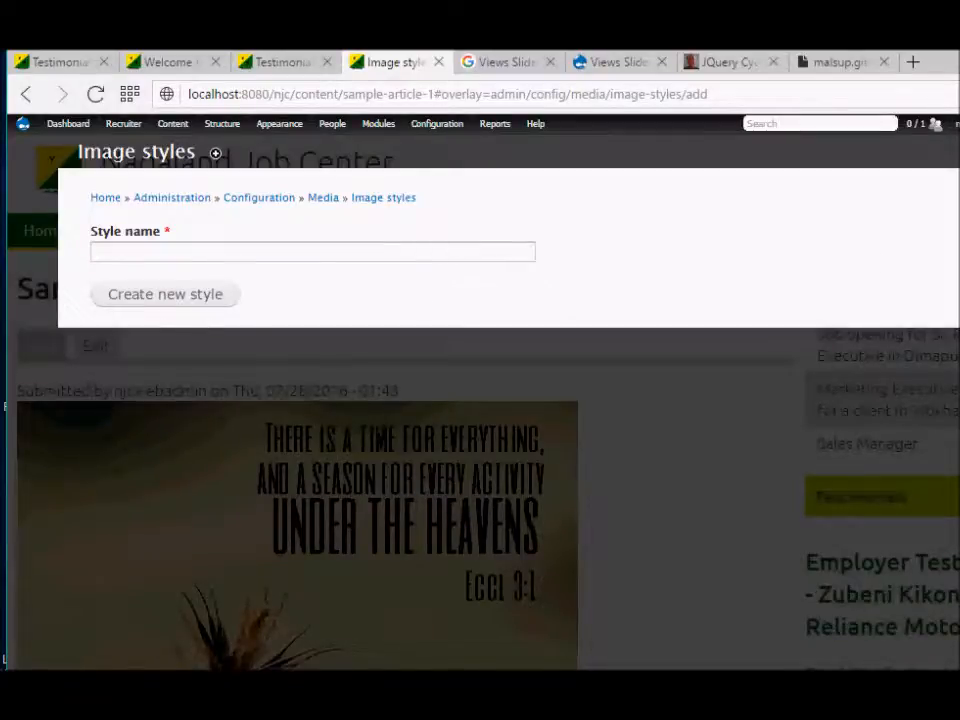
key(Escape)
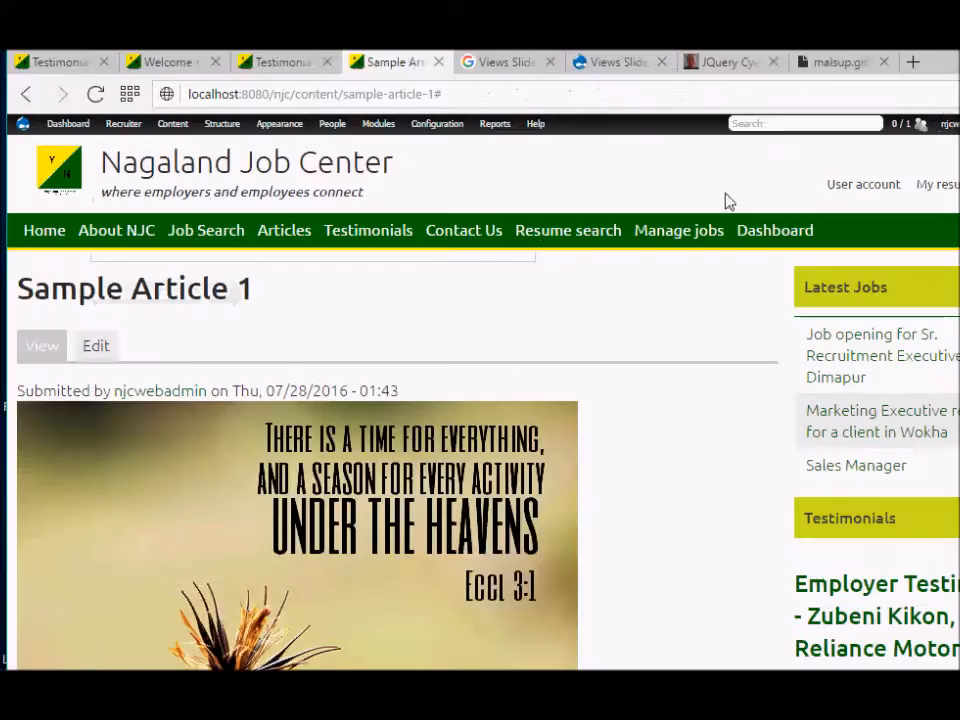
mouse_move(443, 130)
mouse_move(445, 203)
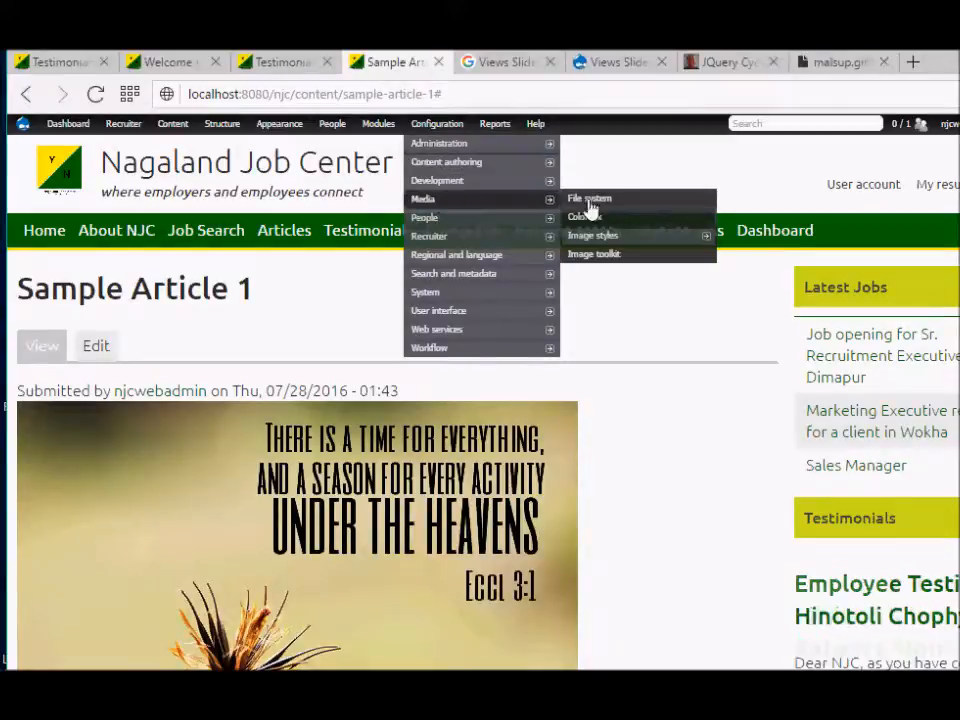
click(590, 237)
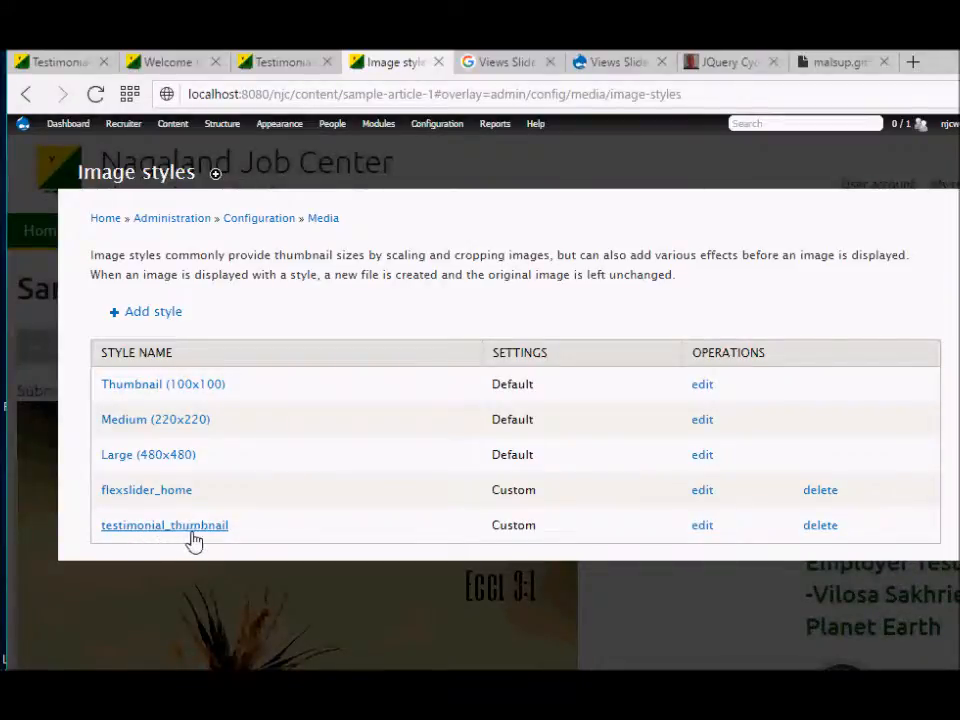
Open the testimonial_thumbnail image style and examine its name and the effects available to add.
click(701, 526)
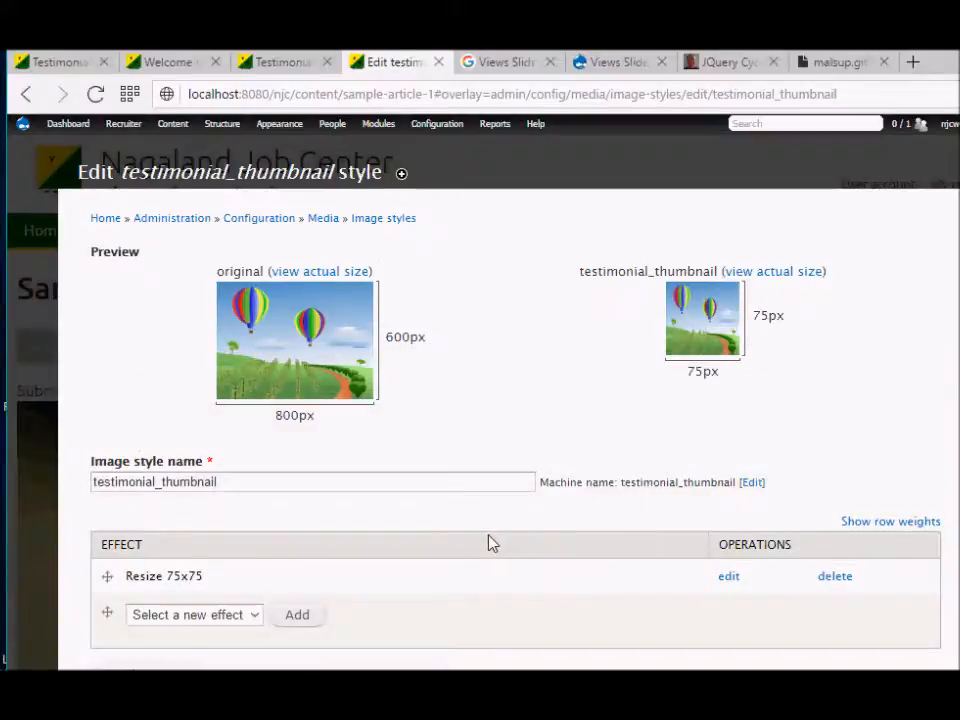
scroll(491, 543, down, 1)
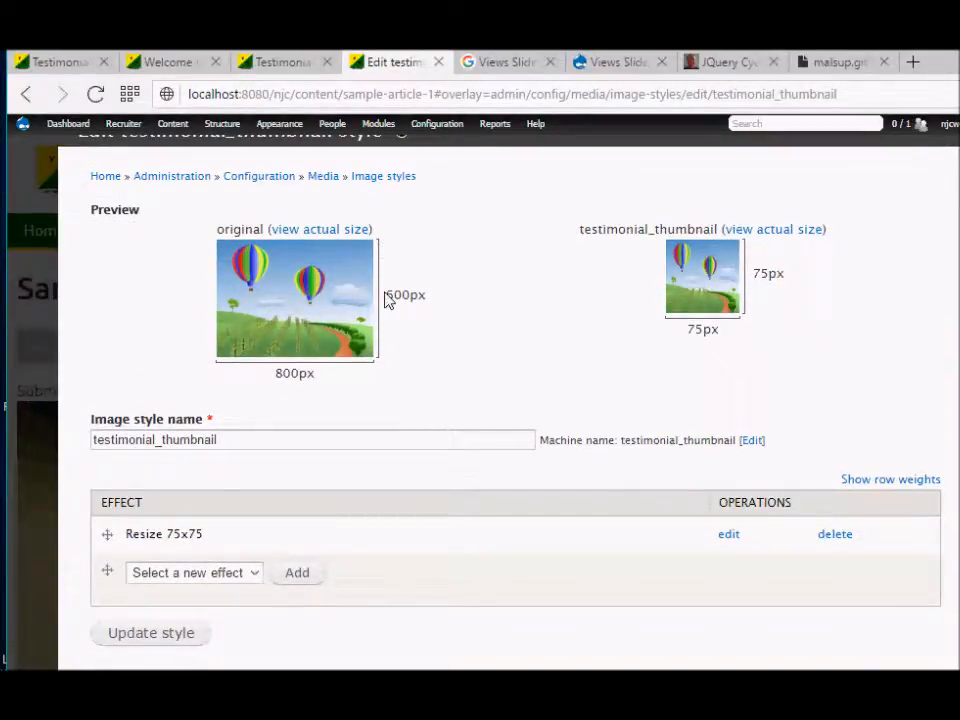
click(251, 439)
key(ctrl+a)
click(314, 521)
click(256, 576)
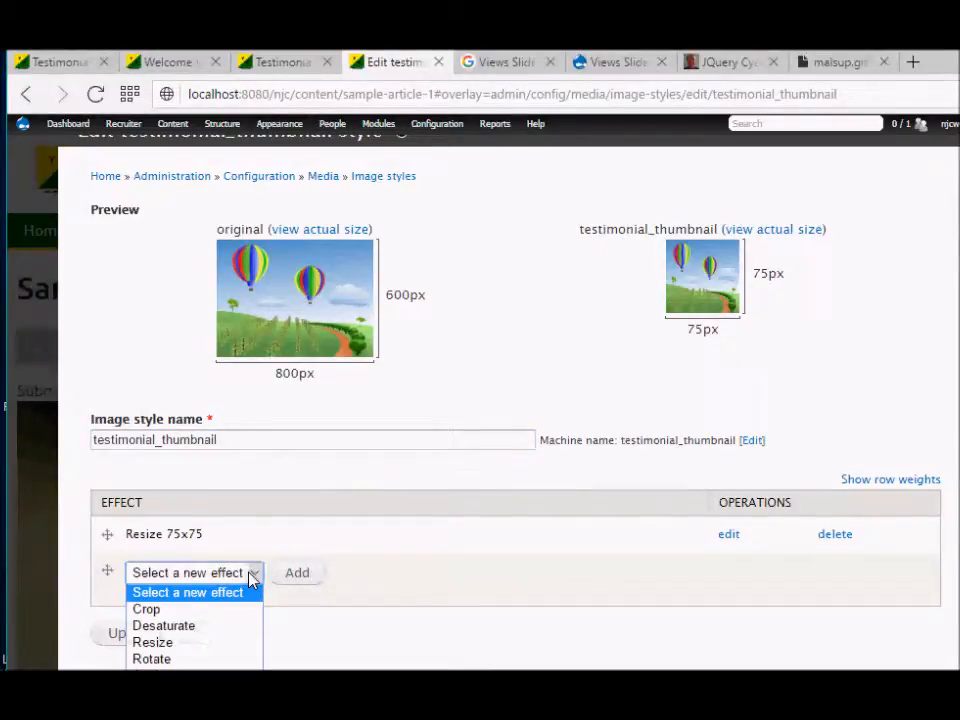
click(328, 508)
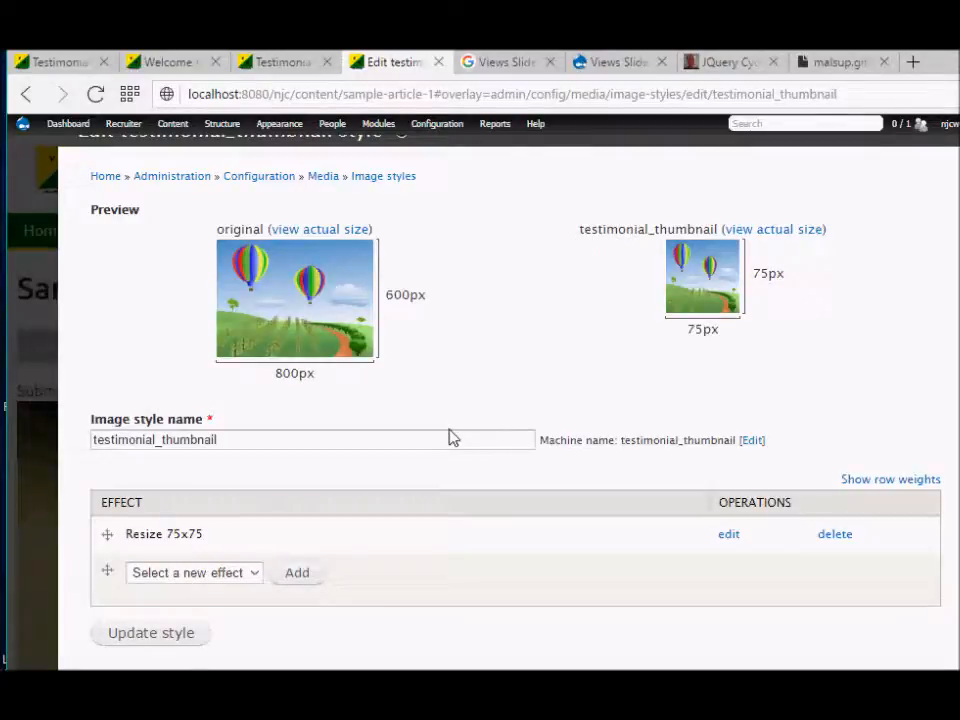
Choose a Resize effect for the testimonial_thumbnail style and examine its width and height fields.
click(252, 574)
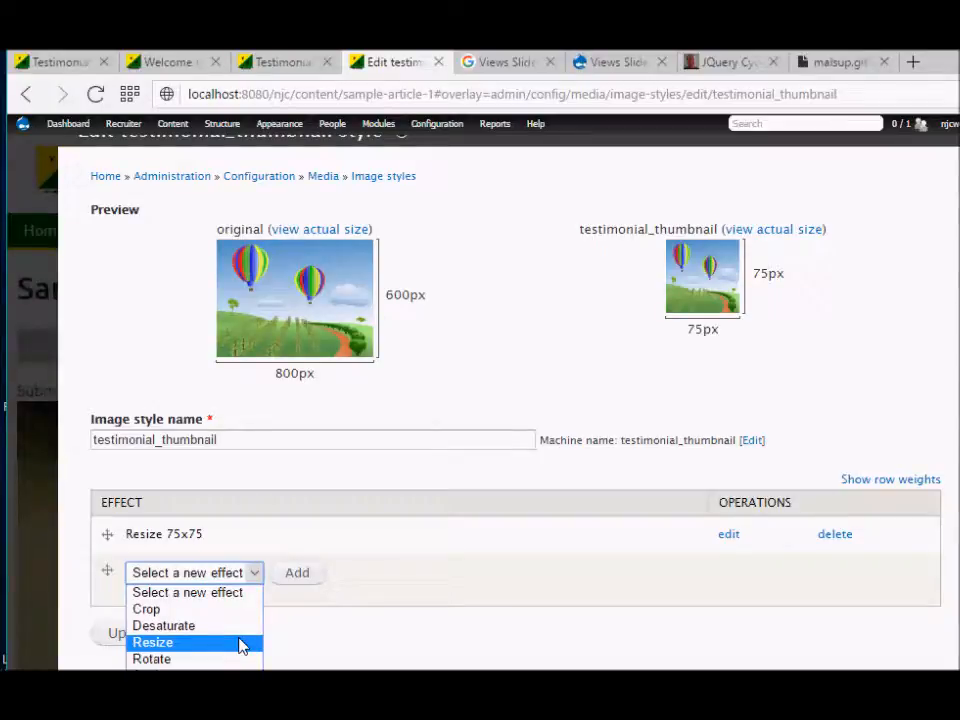
click(241, 645)
click(296, 576)
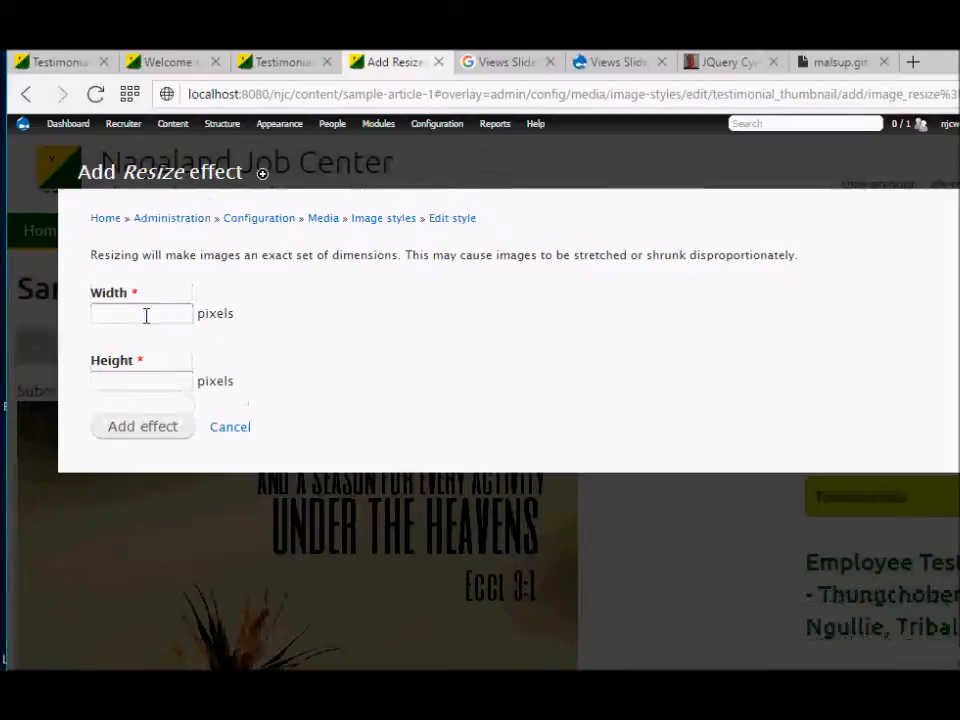
click(146, 314)
click(147, 380)
click(150, 313)
click(148, 383)
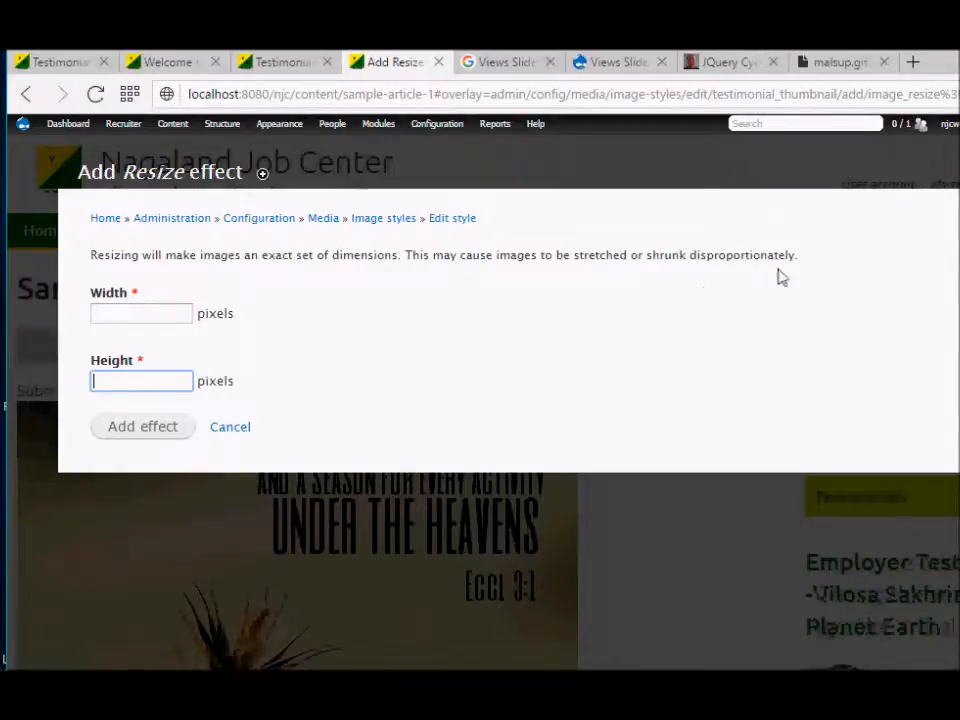
Leave the Resize effect form, highlight the existing Resize 75x75 effect of testimonial_thumbnail and close the style overlay.
click(26, 94)
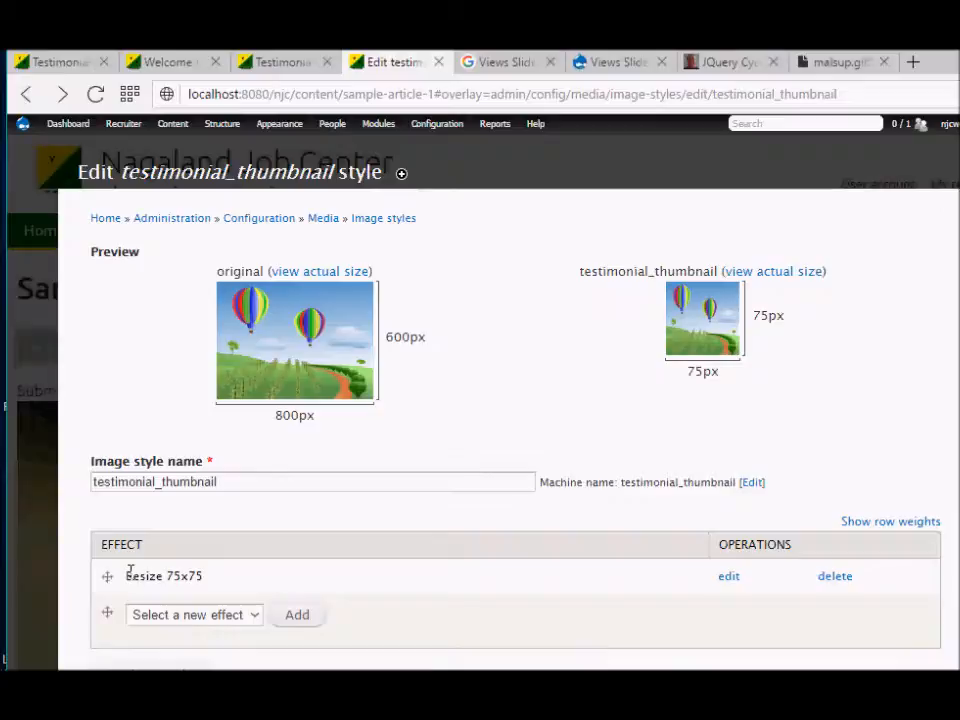
drag(142, 577, 214, 589)
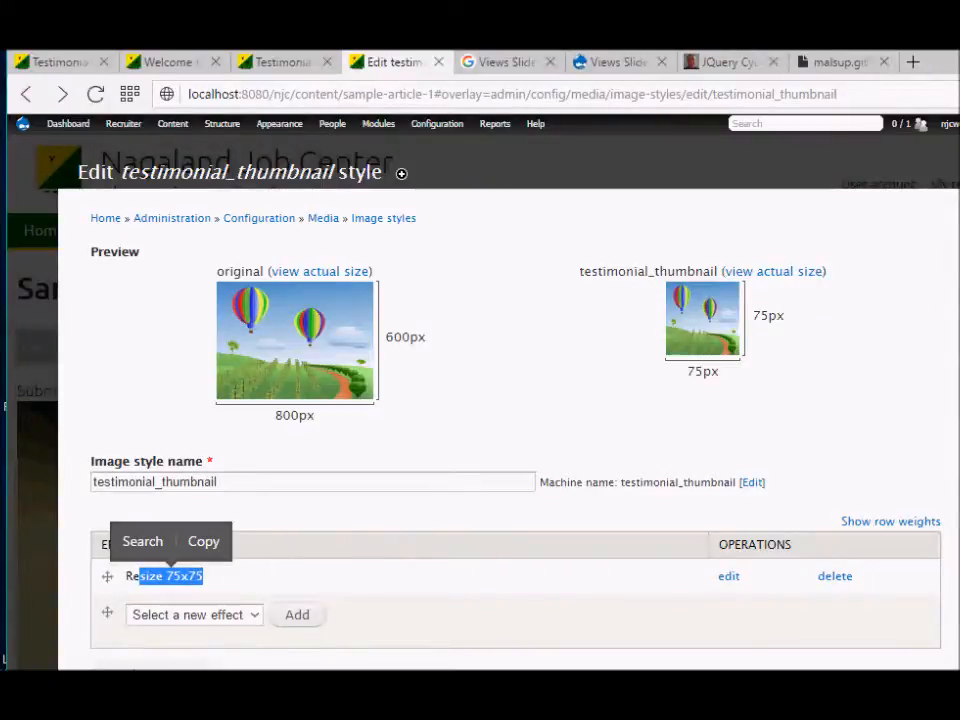
click(958, 172)
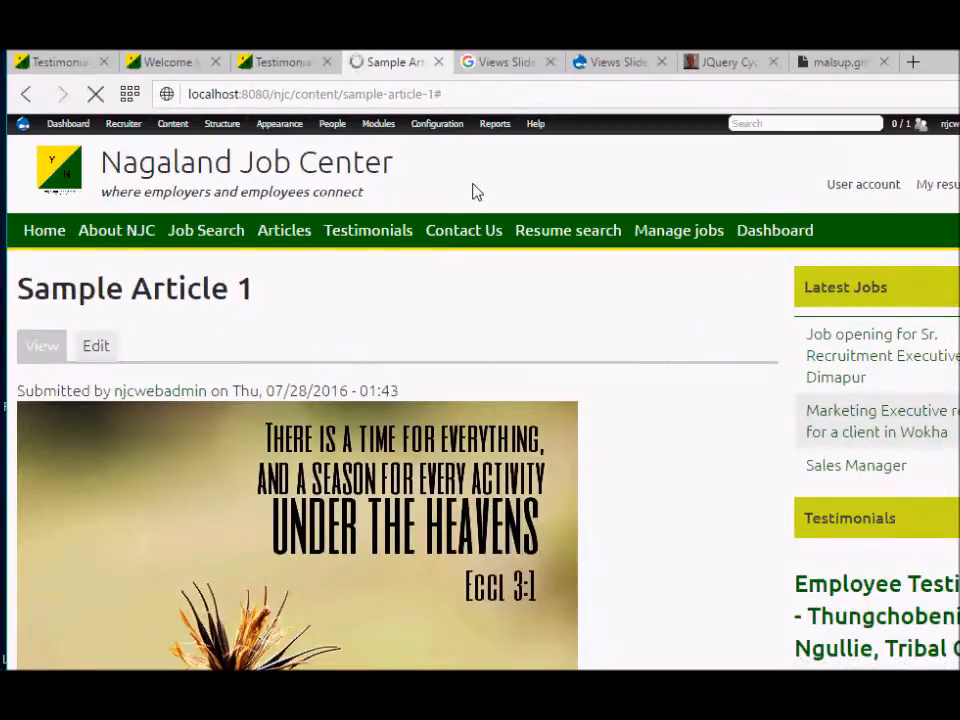
Return to the module list and open the Testimonials content type for editing.
click(300, 62)
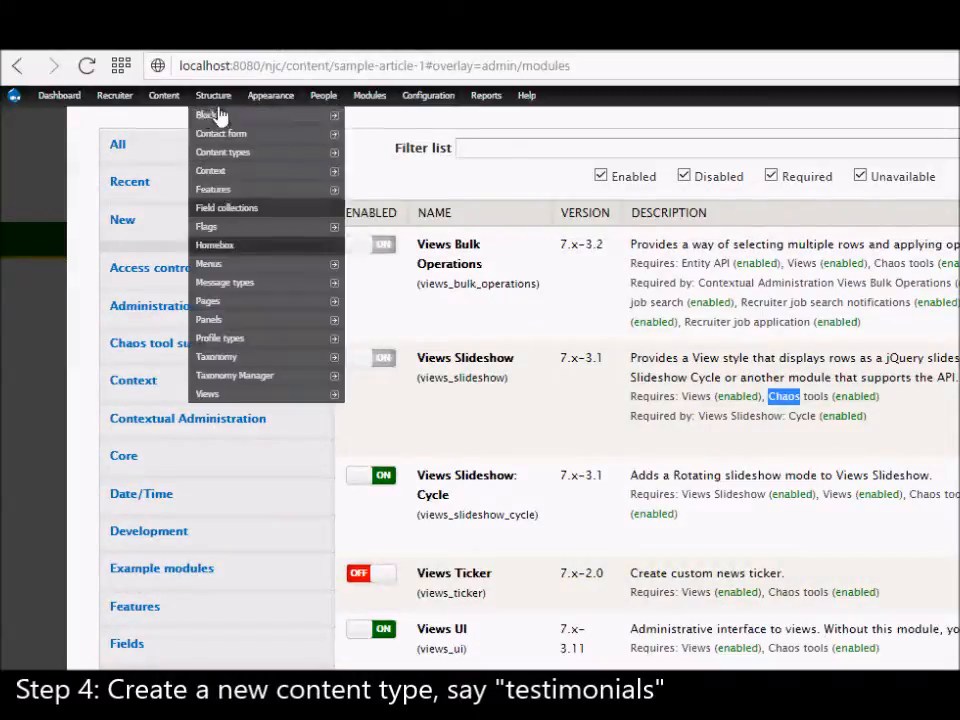
mouse_move(164, 101)
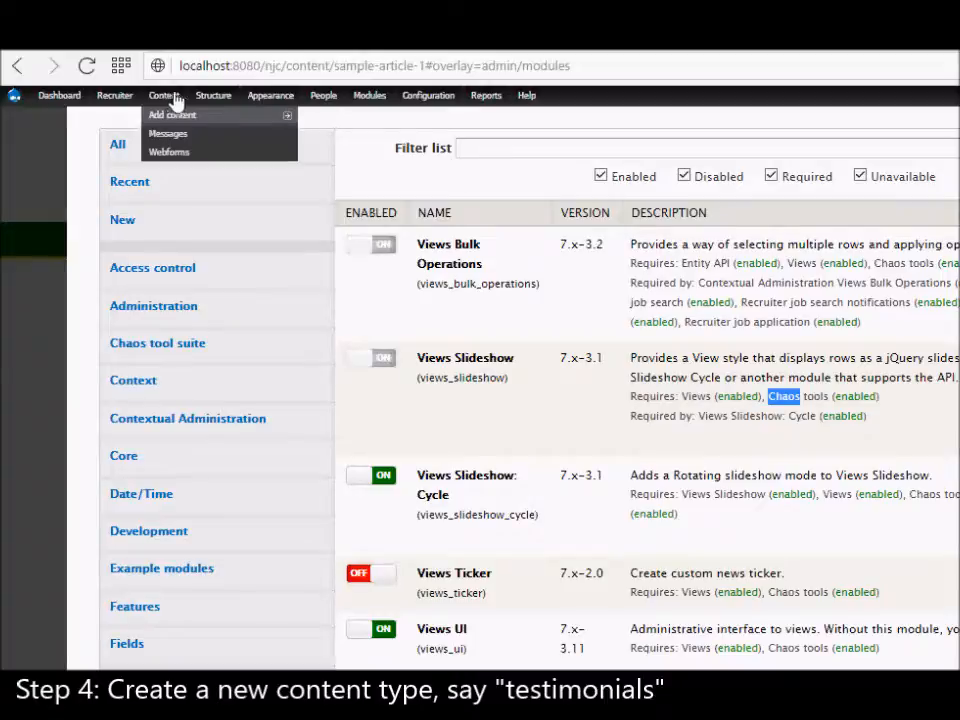
mouse_move(218, 102)
mouse_move(246, 155)
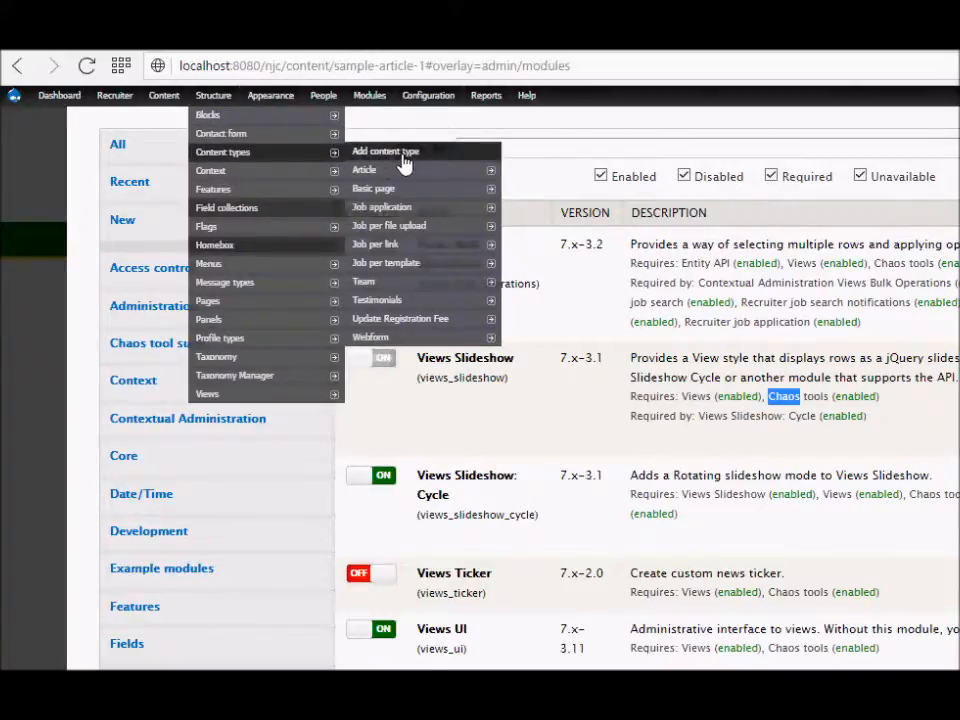
mouse_move(398, 302)
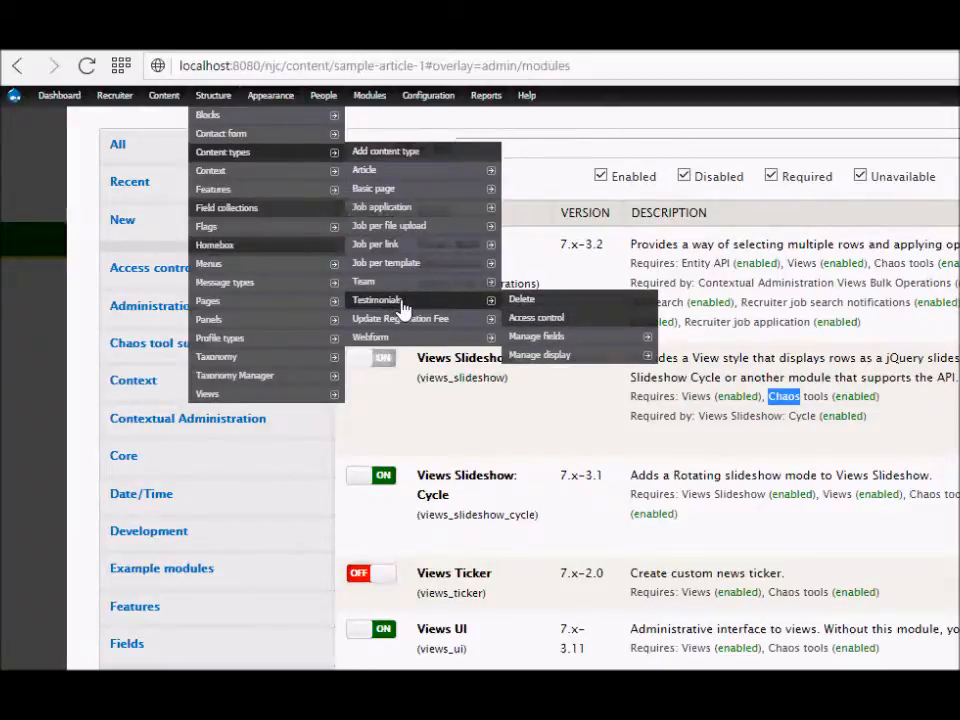
click(398, 305)
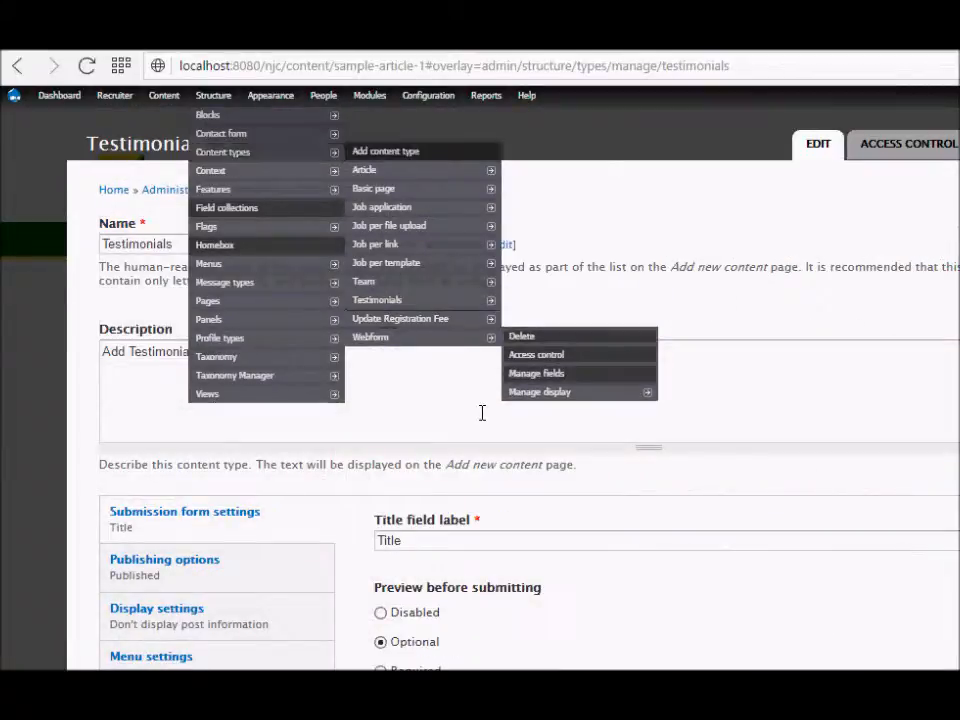
click(460, 399)
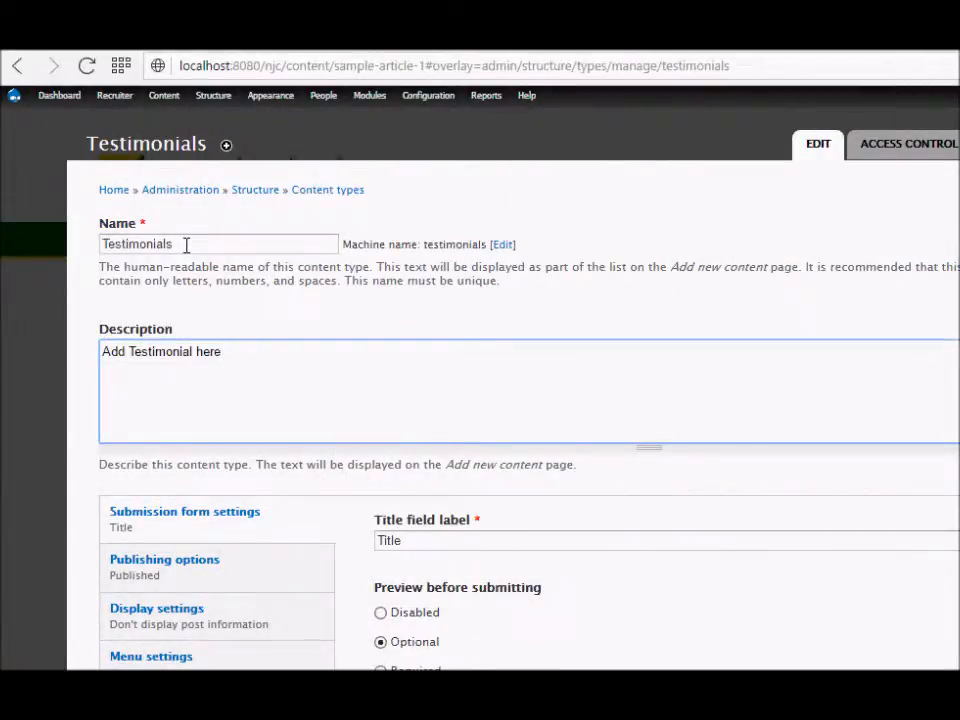
Examine the Testimonials content type's name and its publishing, display and menu settings.
drag(186, 245, 103, 239)
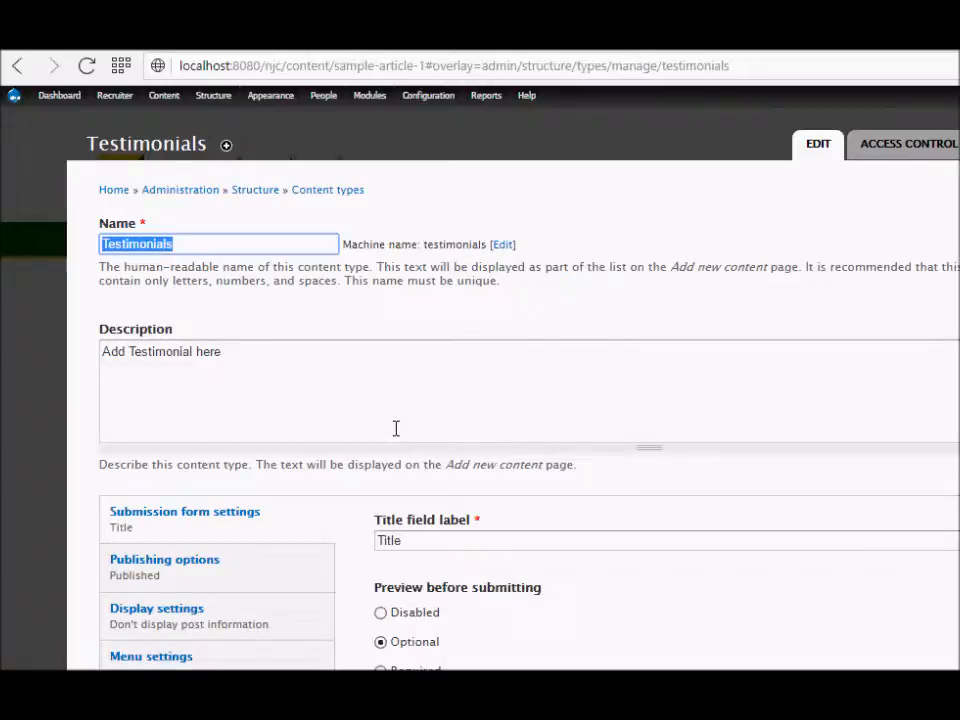
scroll(435, 419, down, 3)
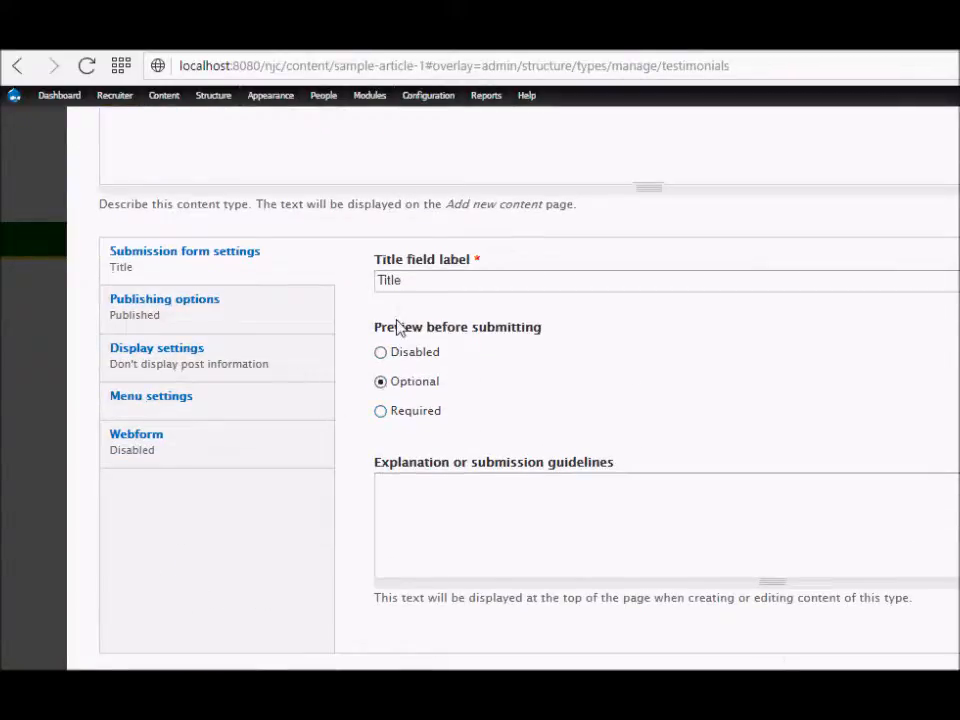
click(264, 328)
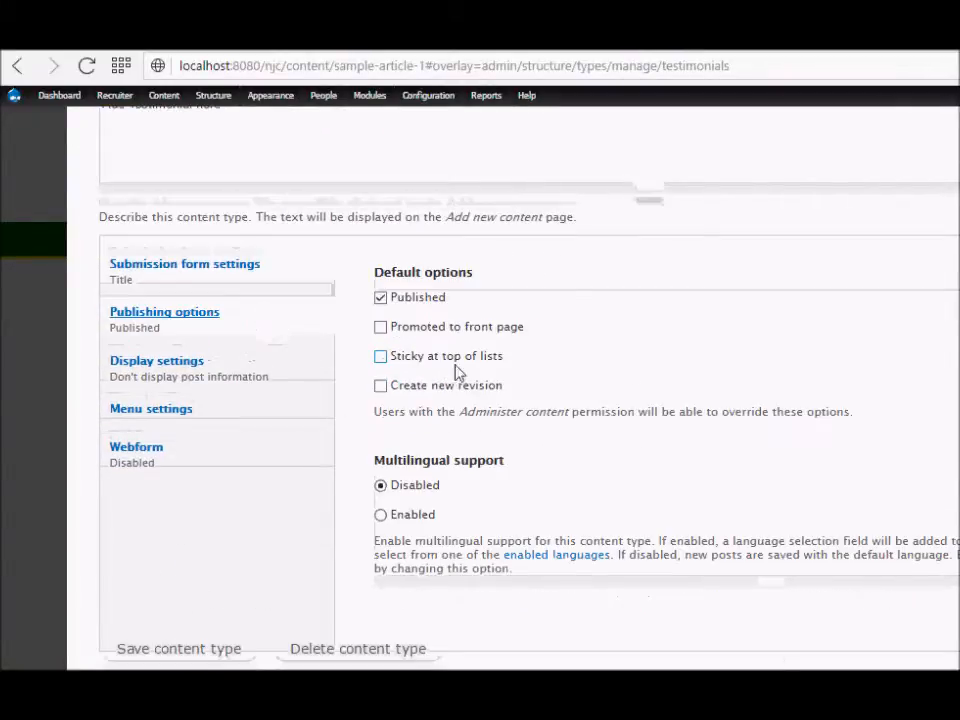
click(216, 368)
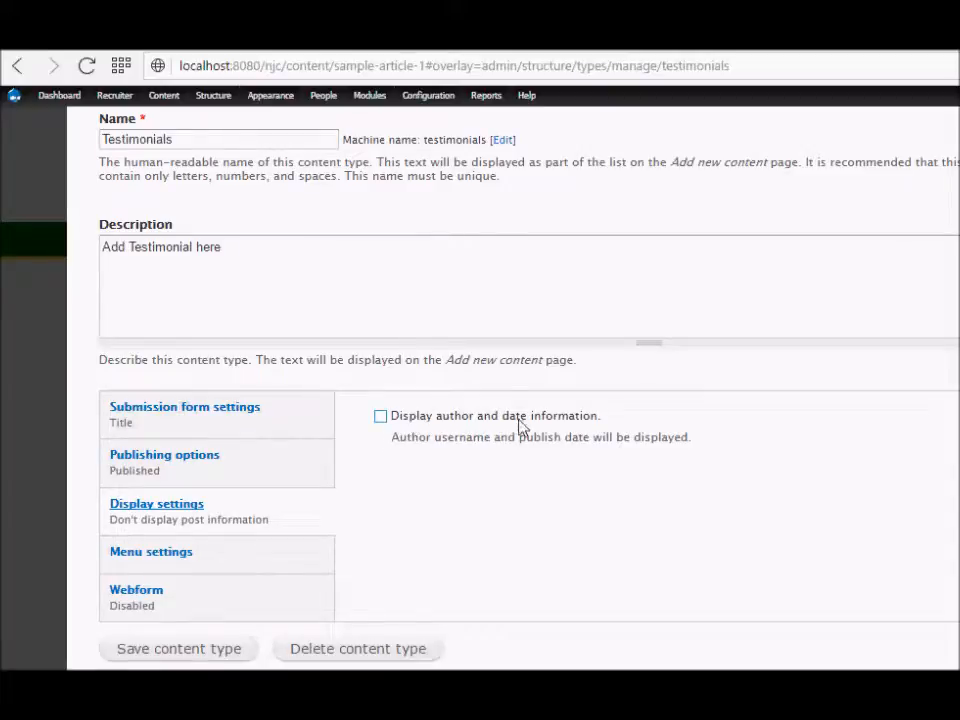
click(227, 559)
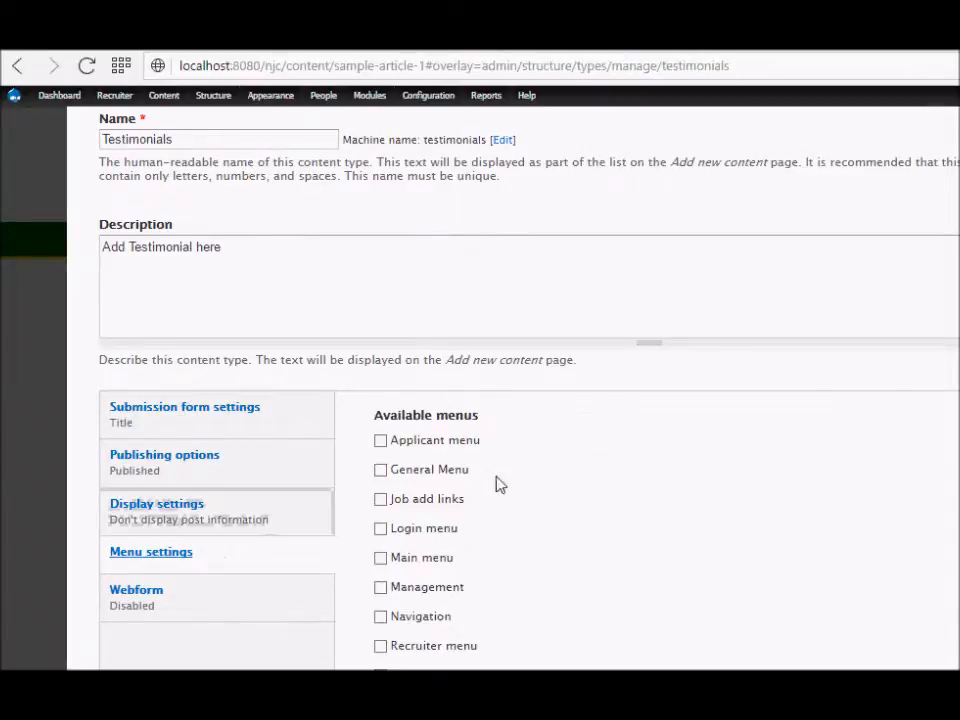
scroll(505, 490, down, 3)
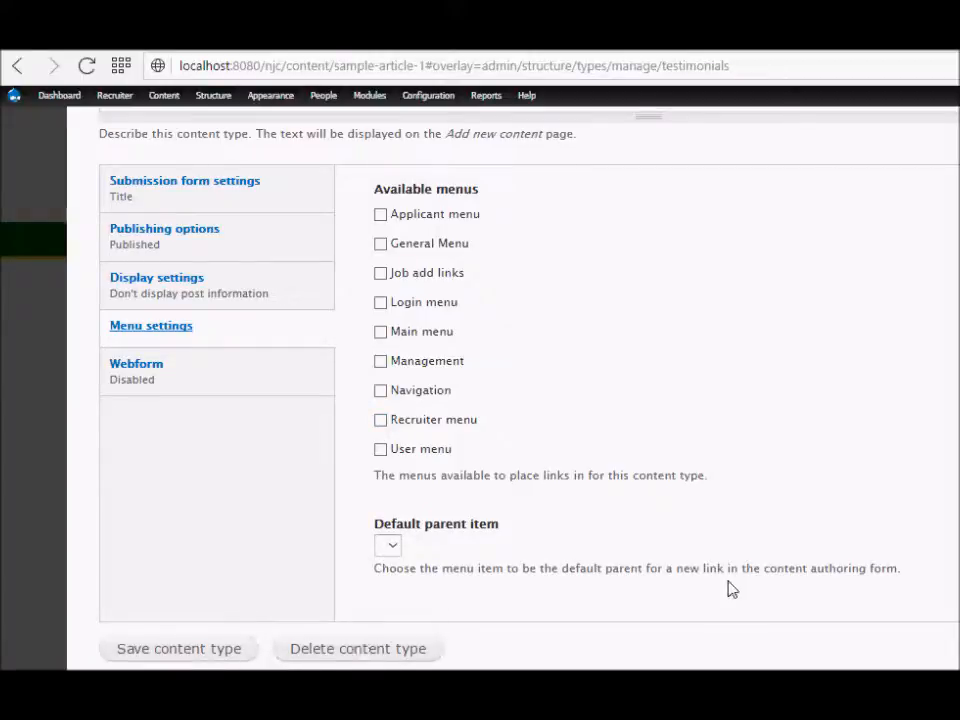
scroll(713, 594, up, 4)
Open the field list of the Testimonials content type and examine its Title, Testimonial Image and Body fields.
click(958, 144)
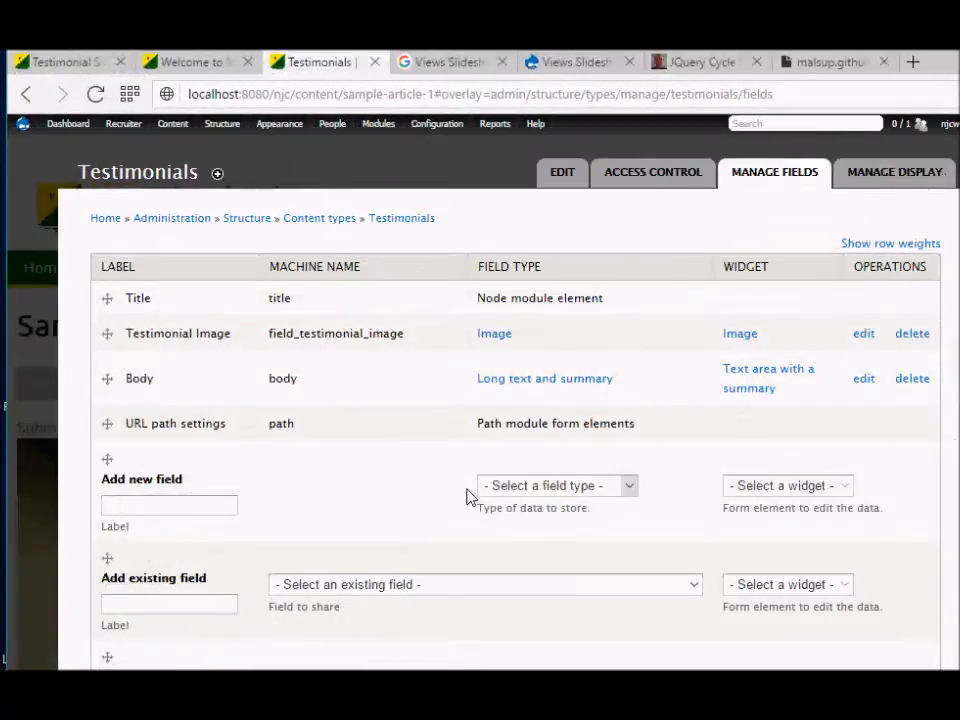
double_click(138, 298)
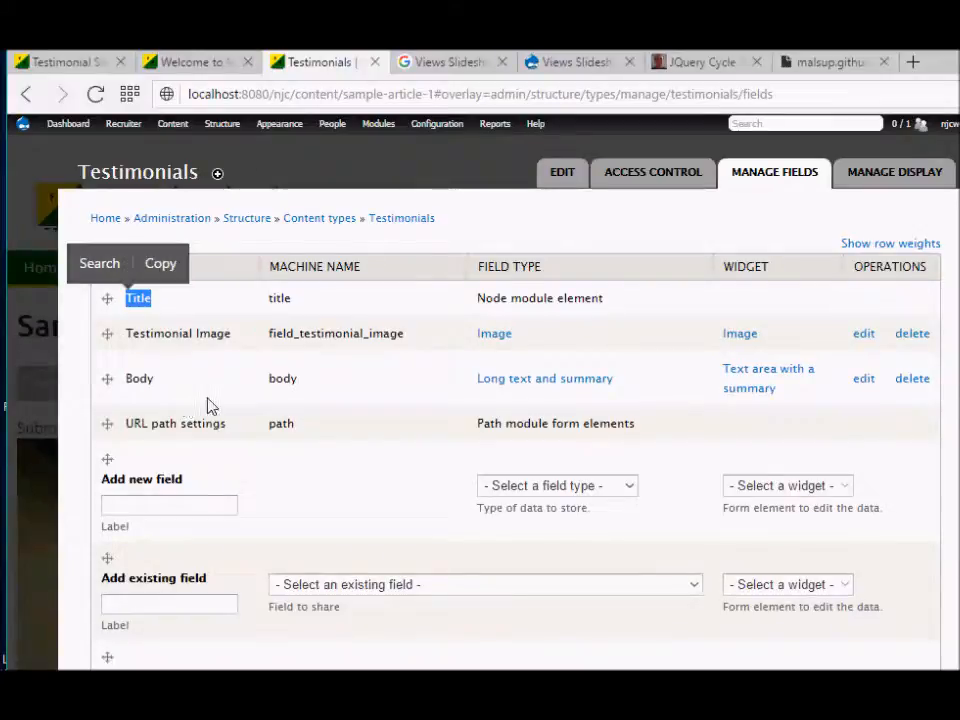
click(158, 342)
double_click(158, 336)
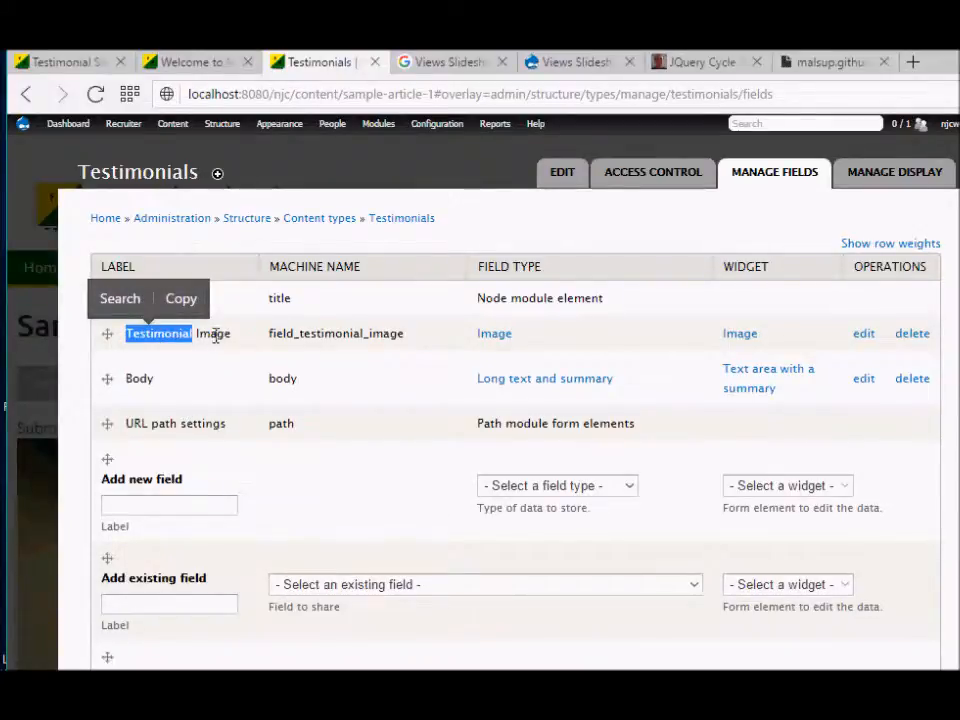
drag(518, 337, 131, 329)
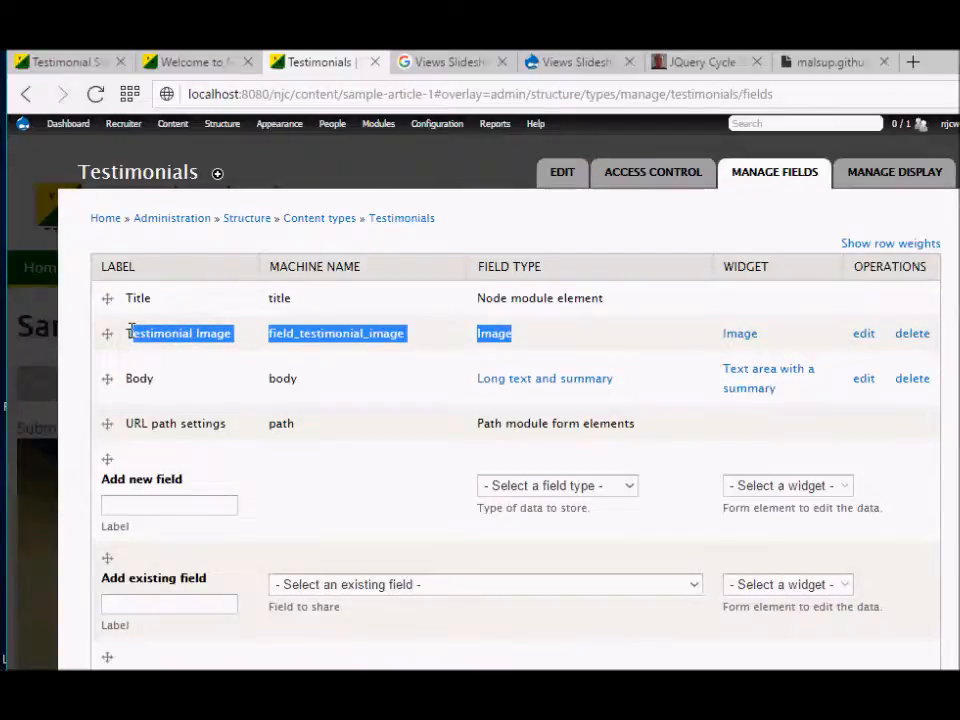
drag(688, 344, 782, 341)
double_click(147, 380)
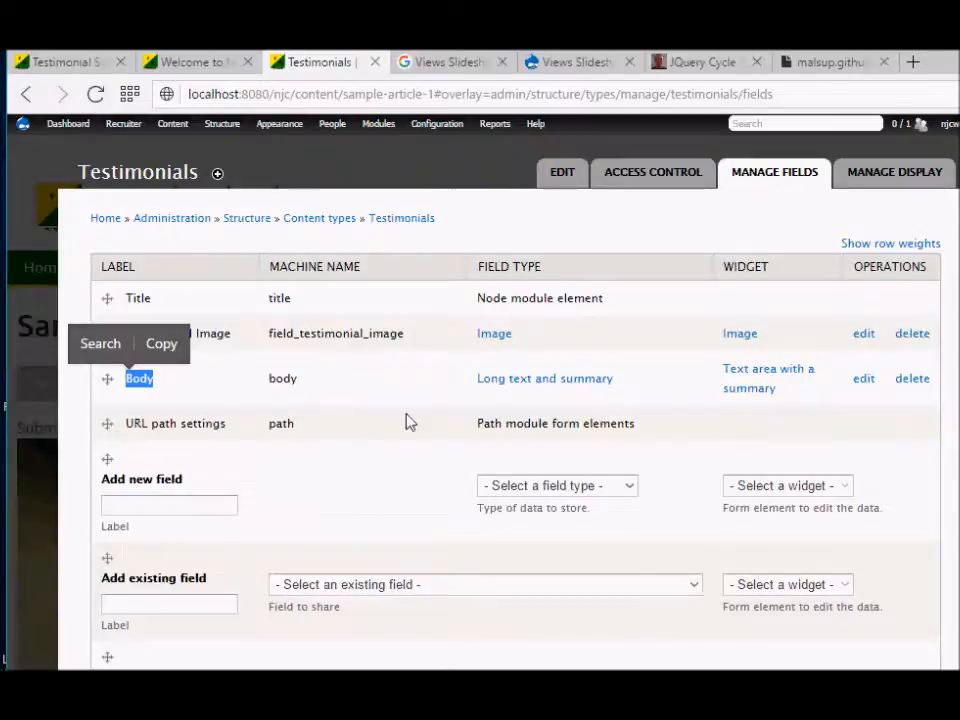
click(140, 316)
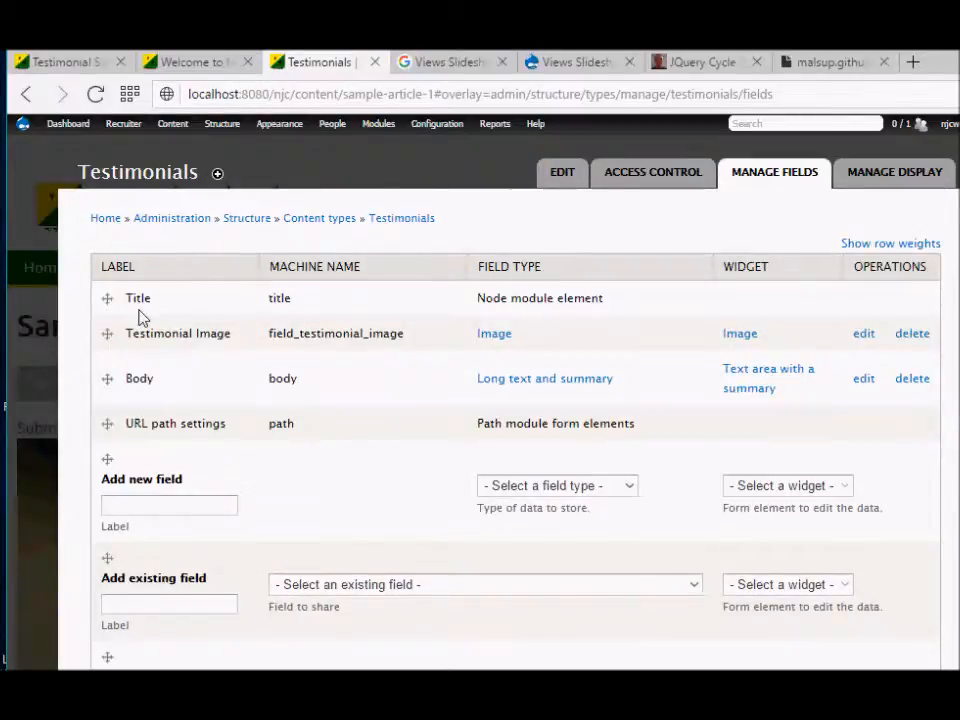
drag(127, 296, 321, 298)
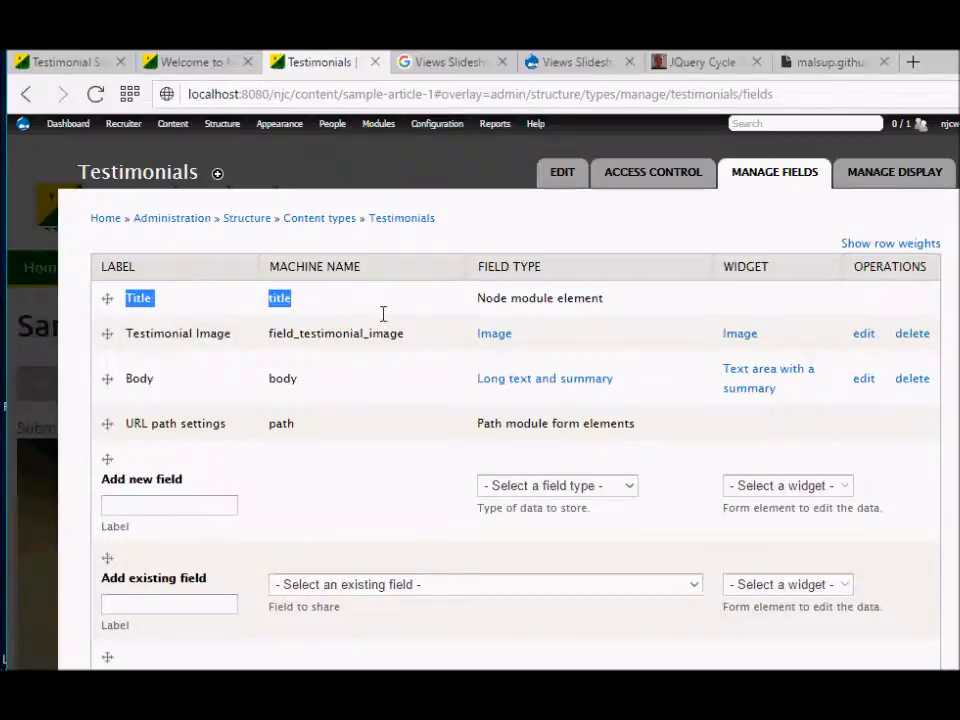
drag(383, 314, 404, 374)
click(405, 388)
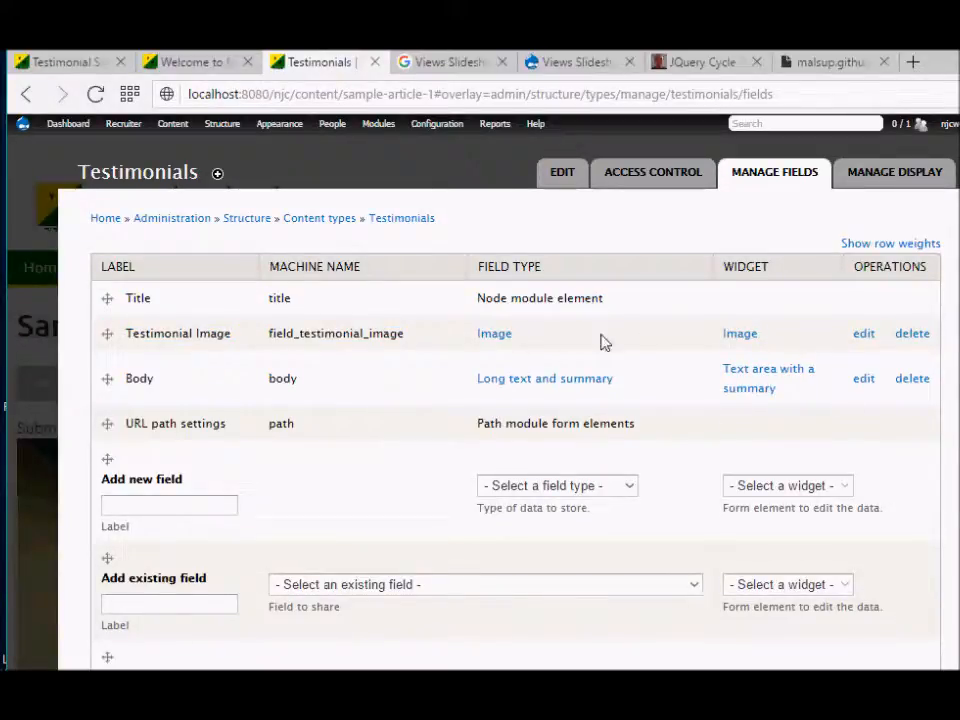
Open the Default display settings of Testimonials and examine the label options for Testimonial Image and Body.
click(906, 176)
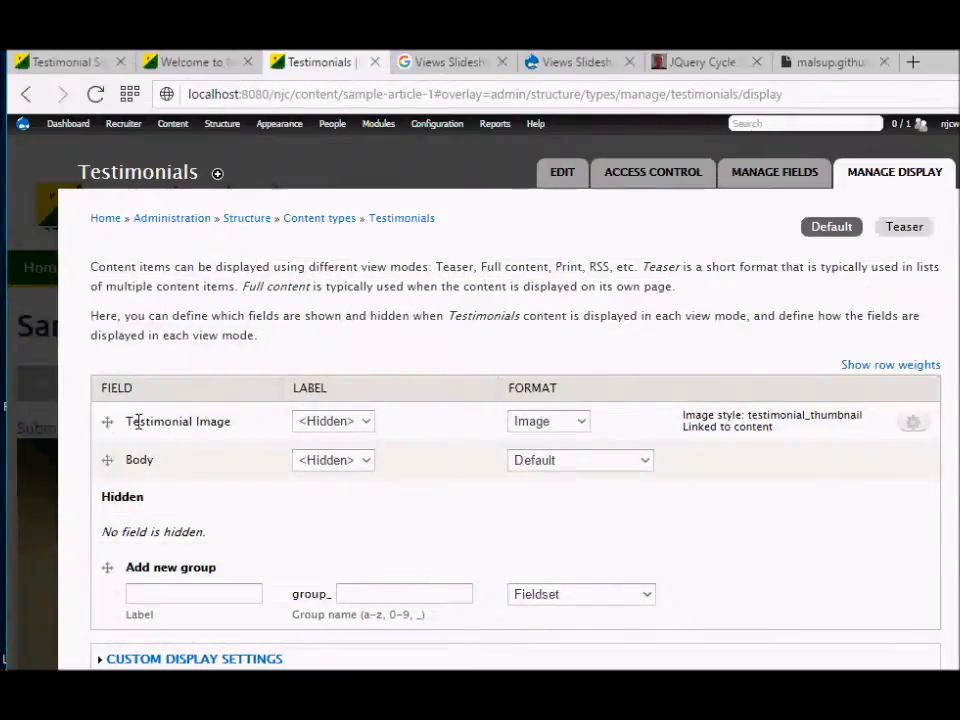
click(333, 424)
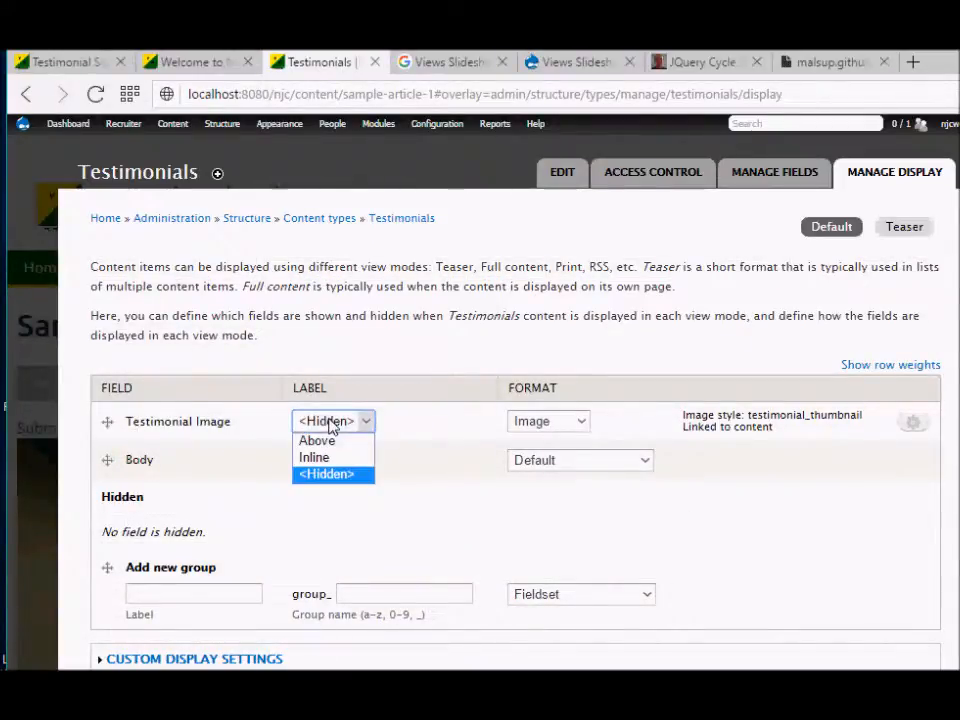
click(331, 423)
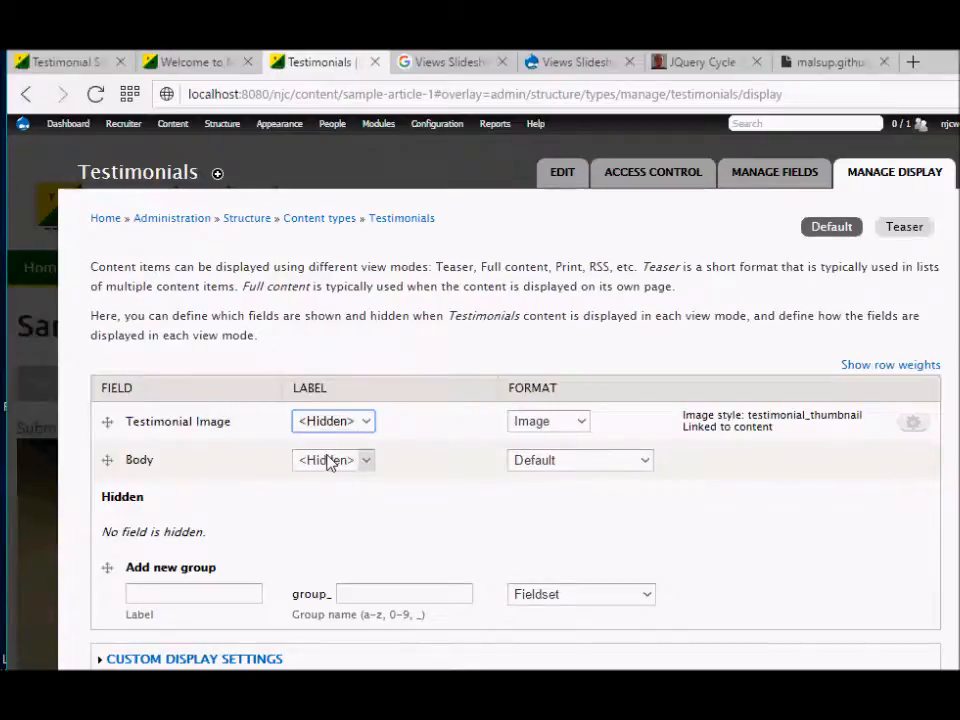
click(329, 462)
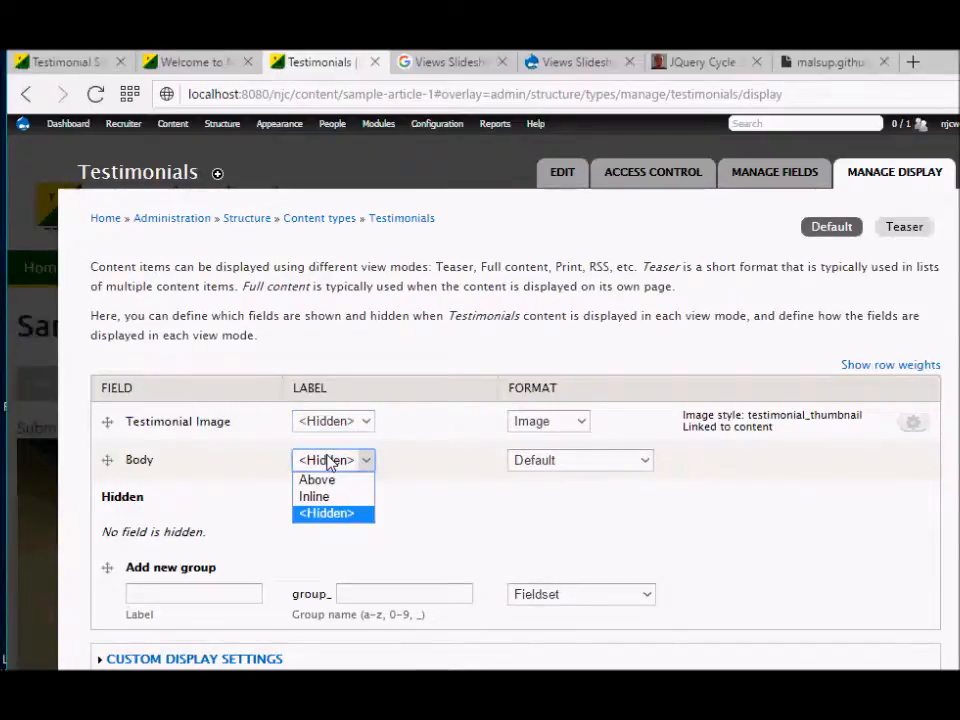
click(327, 462)
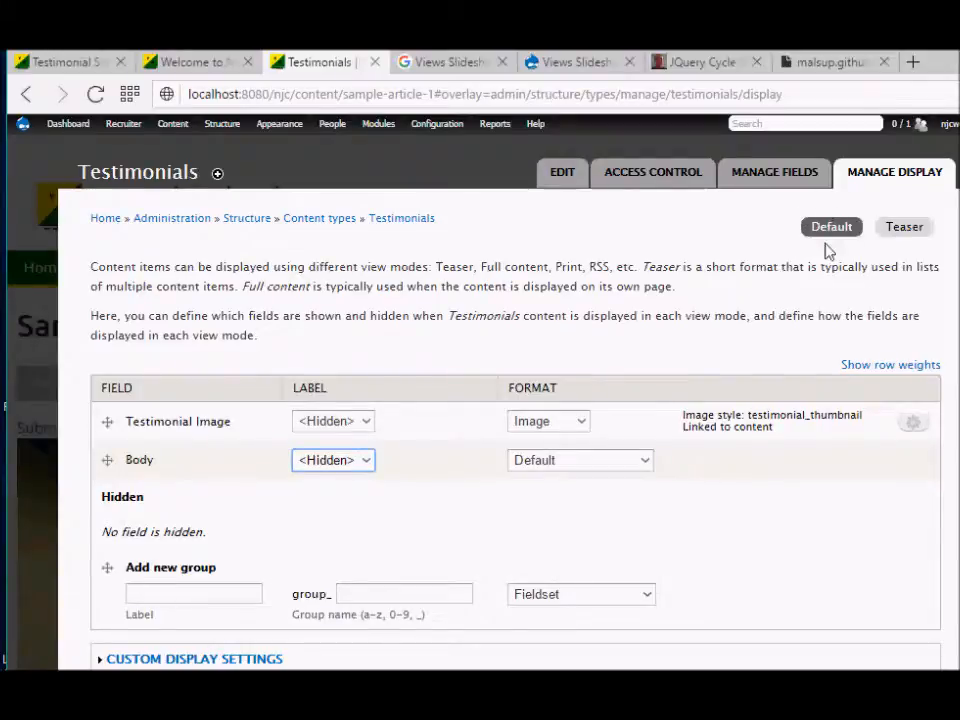
Examine the format options for the Testimonial Image and Body fields in the Default display.
click(586, 432)
click(580, 456)
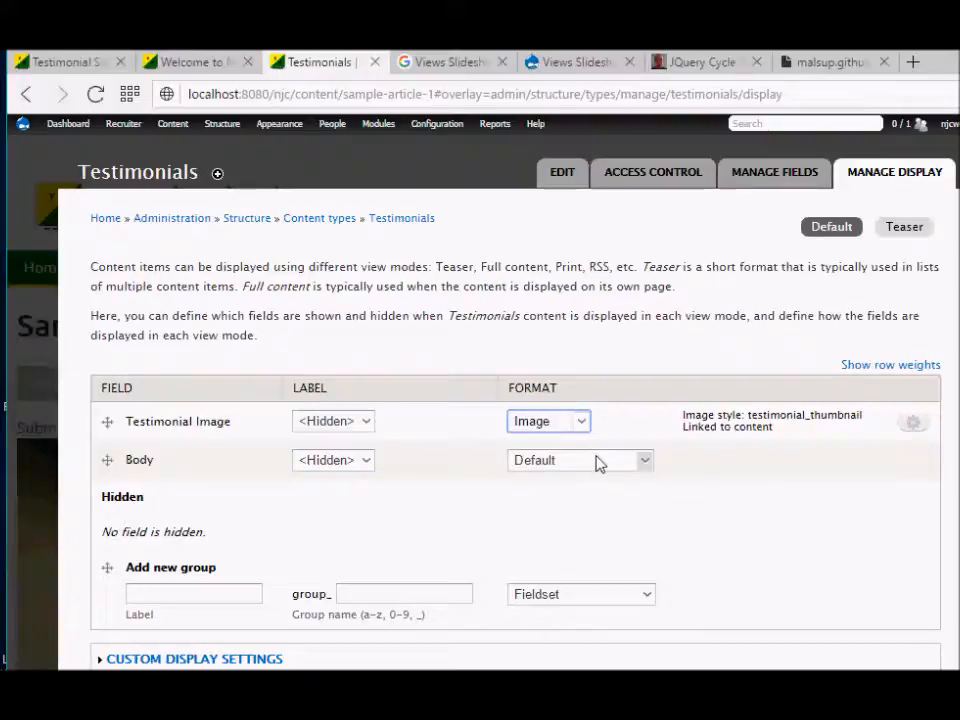
click(598, 463)
click(612, 485)
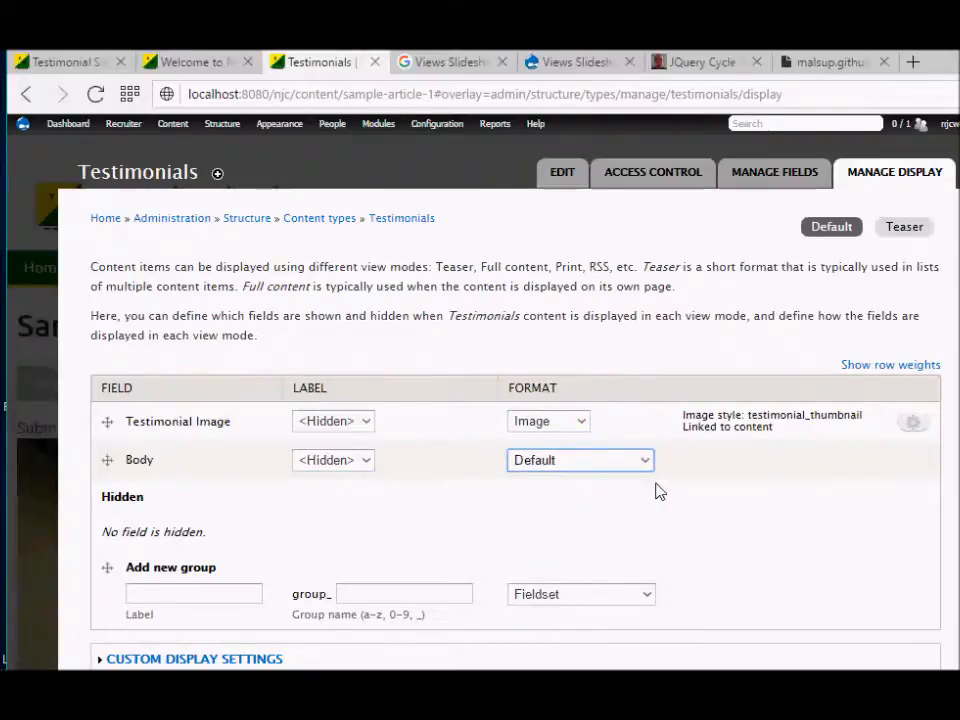
click(302, 67)
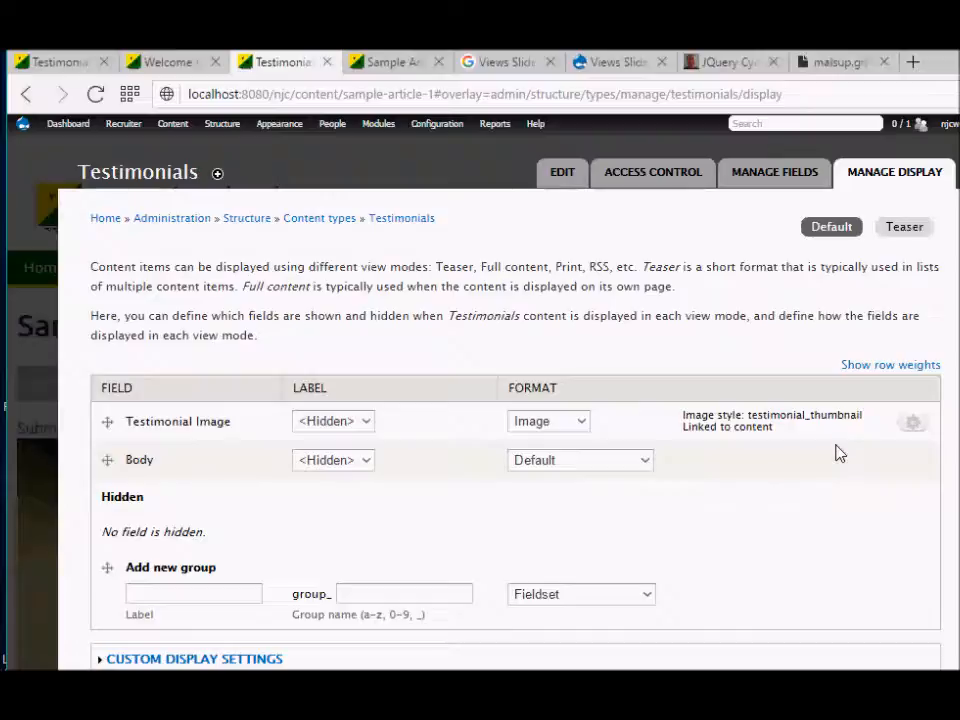
Open the Testimonial Image format settings and review the image style choices, picking testimonial_thumbnail.
click(914, 424)
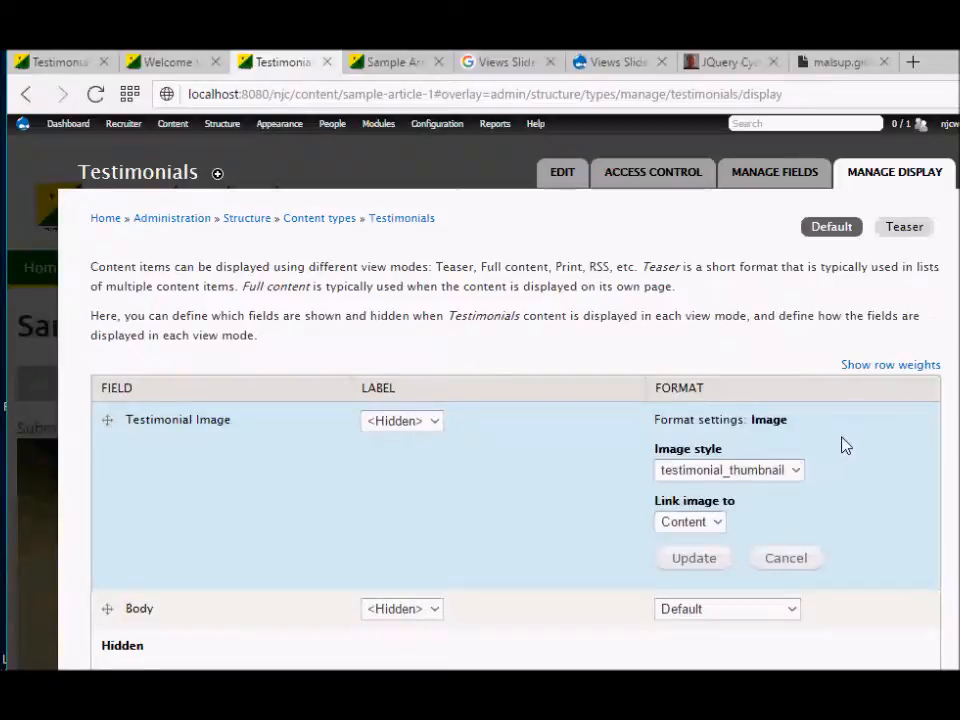
click(798, 472)
click(793, 439)
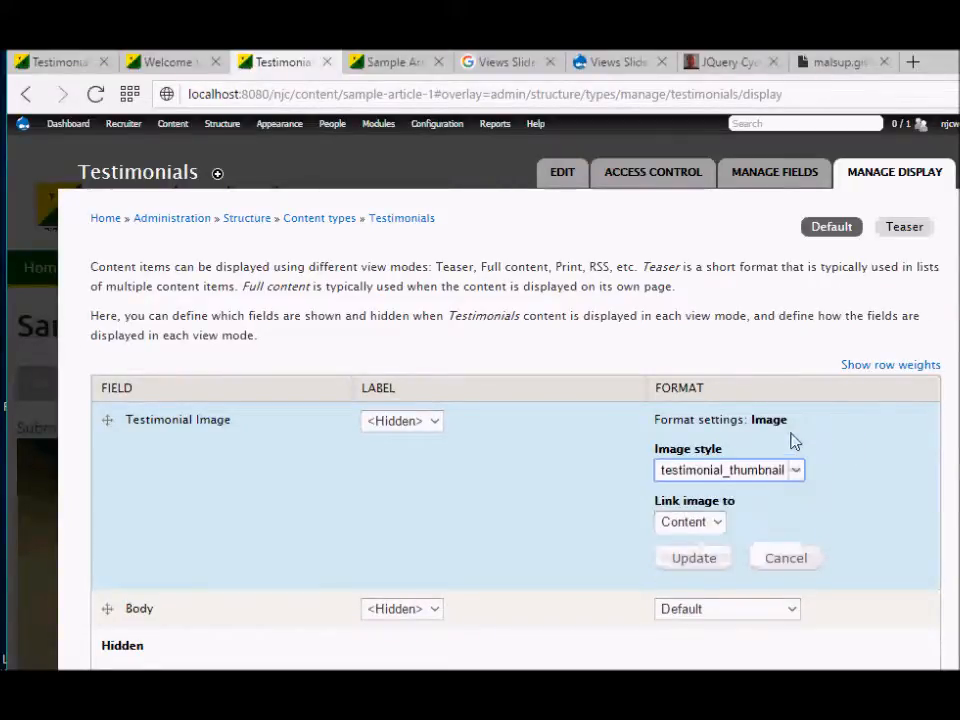
mouse_move(426, 120)
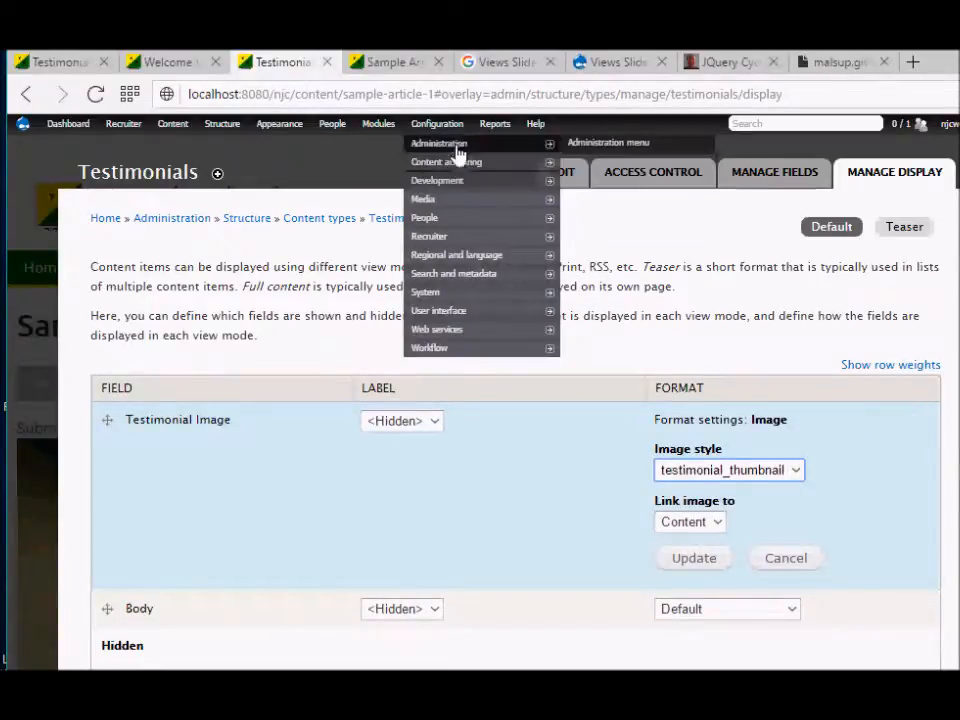
mouse_move(463, 204)
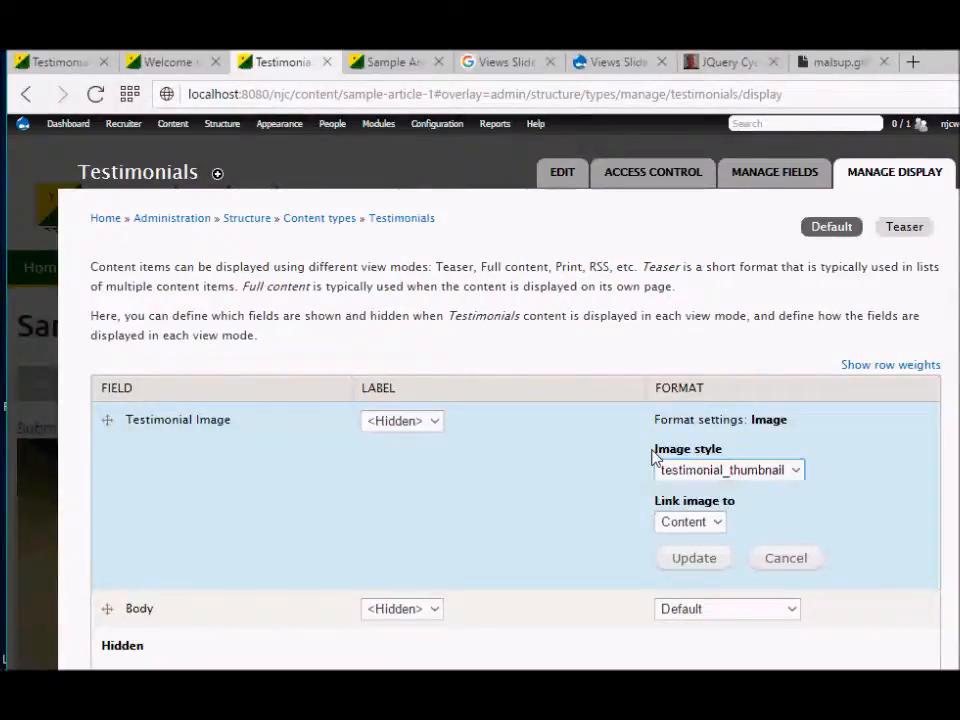
drag(654, 452, 733, 456)
click(790, 469)
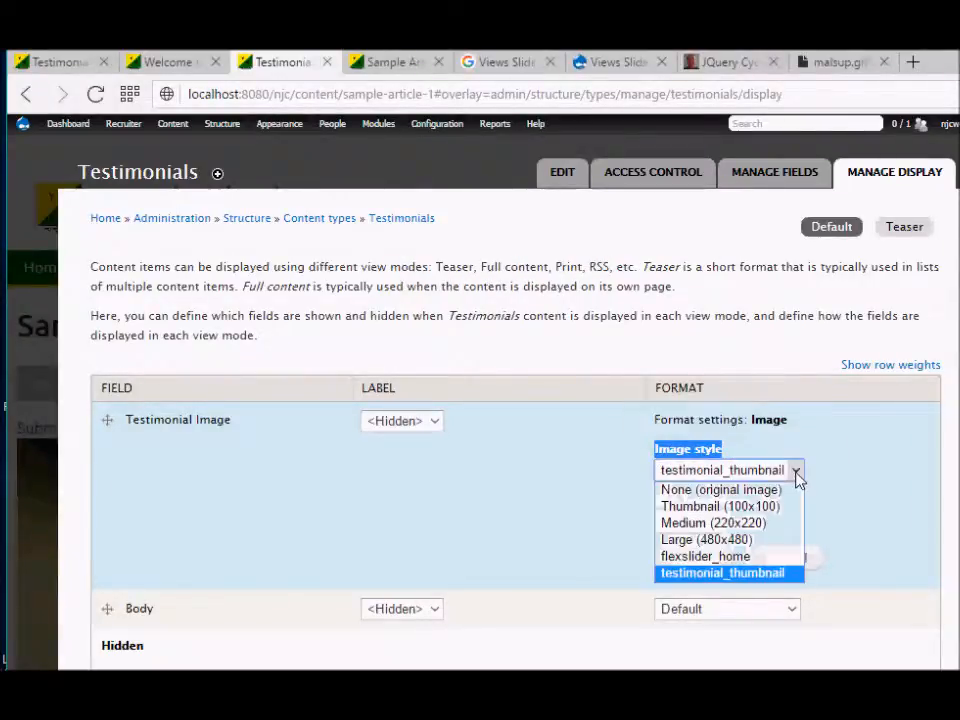
click(775, 582)
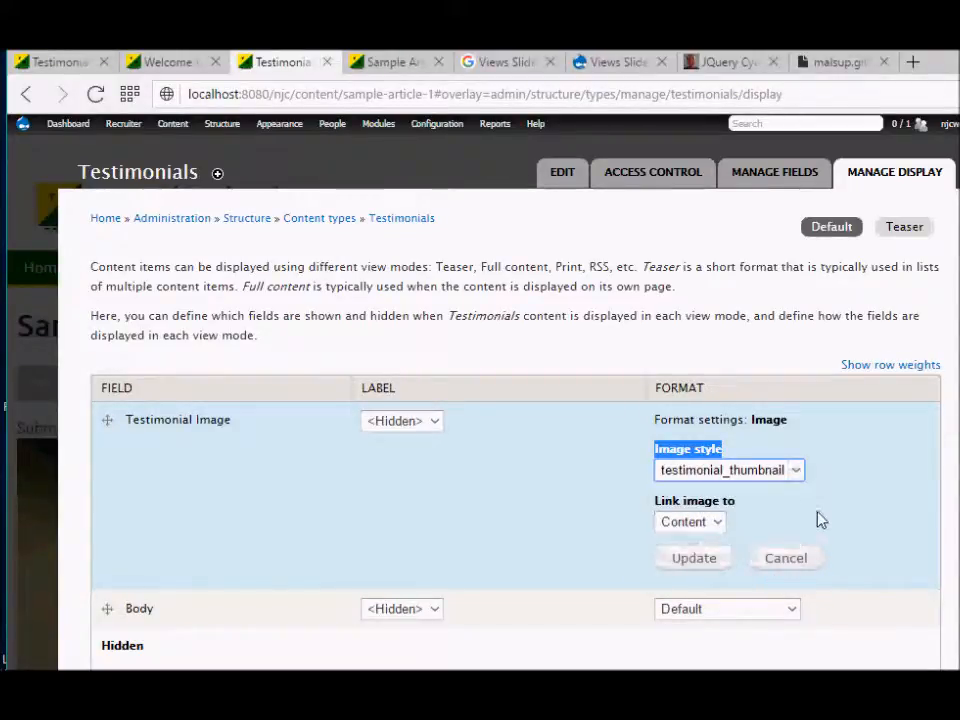
click(816, 519)
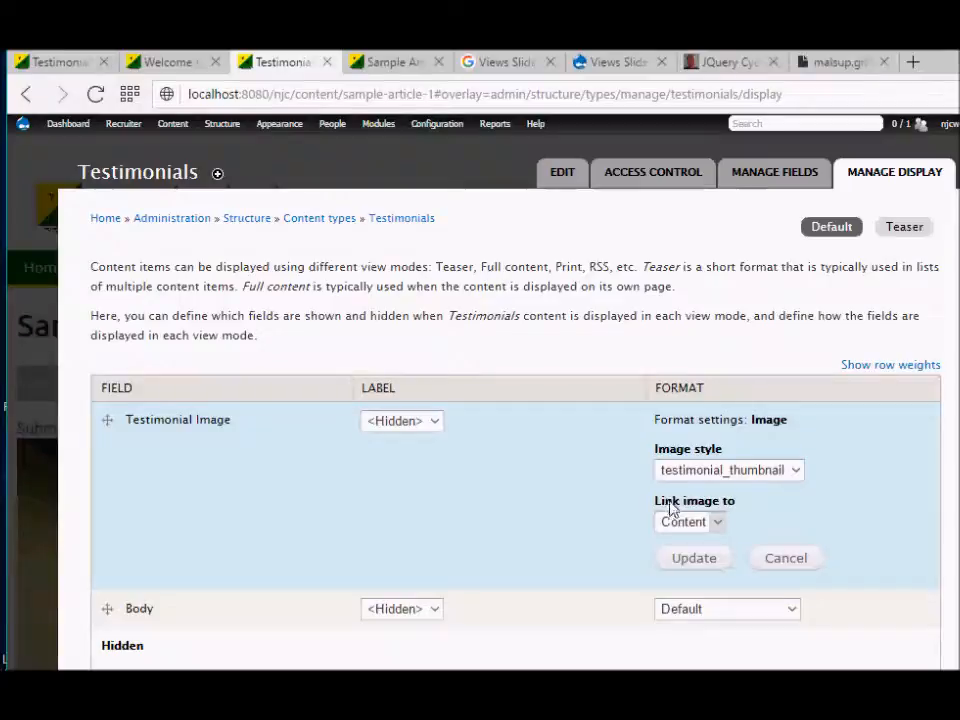
Review the link targets offered for Testimonial Image and pick Content.
click(716, 522)
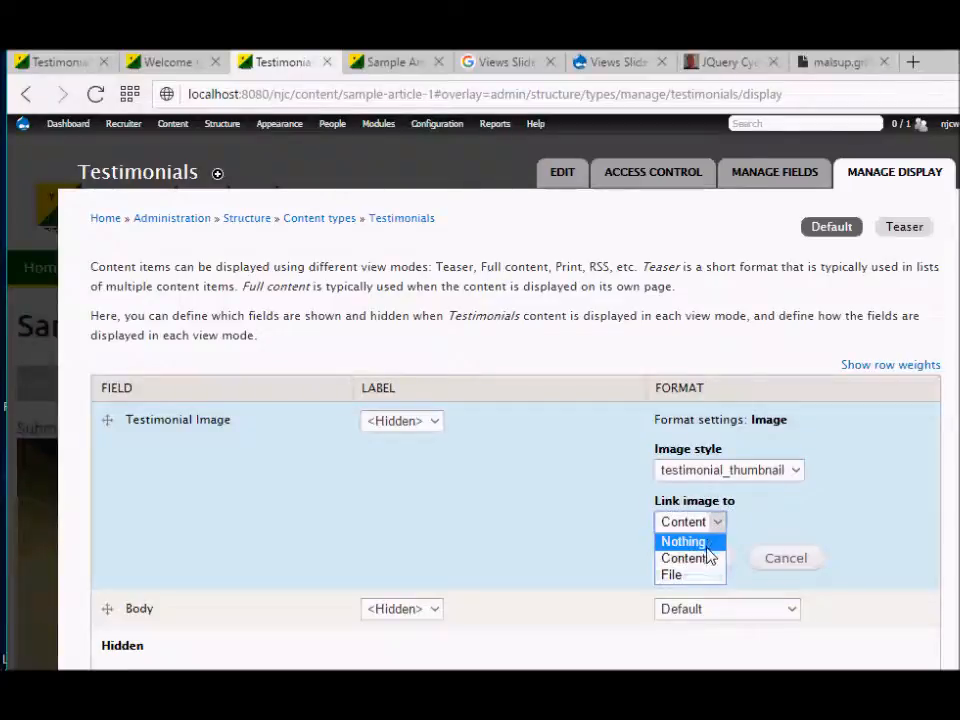
click(709, 559)
click(765, 531)
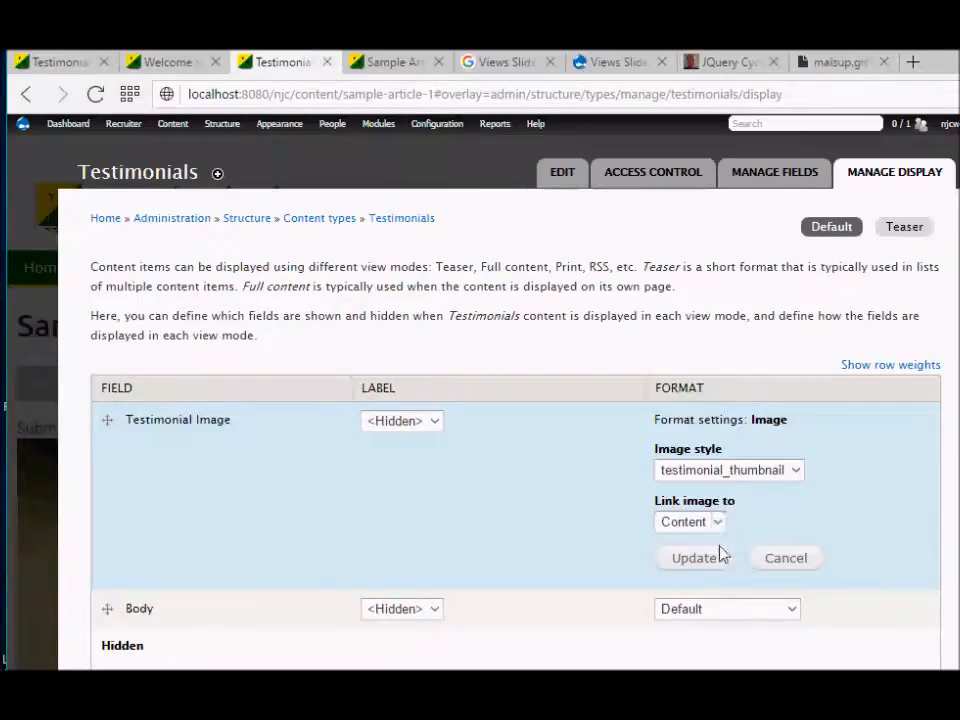
Look over the rest of the Default display settings and open the Teaser display of Testimonials.
scroll(718, 549, down, 5)
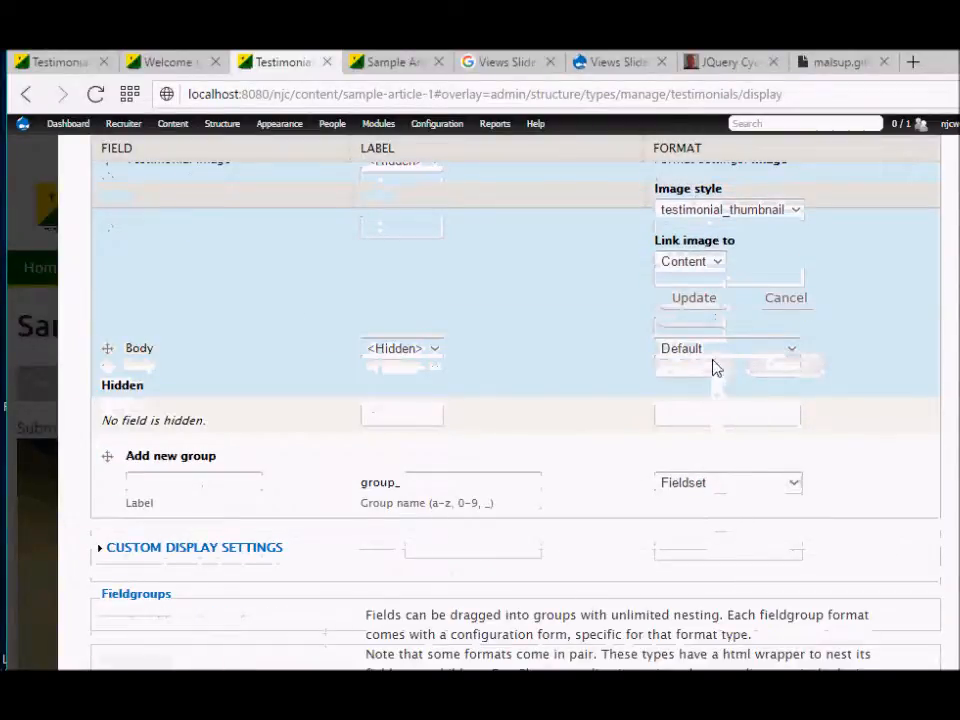
scroll(532, 428, up, 5)
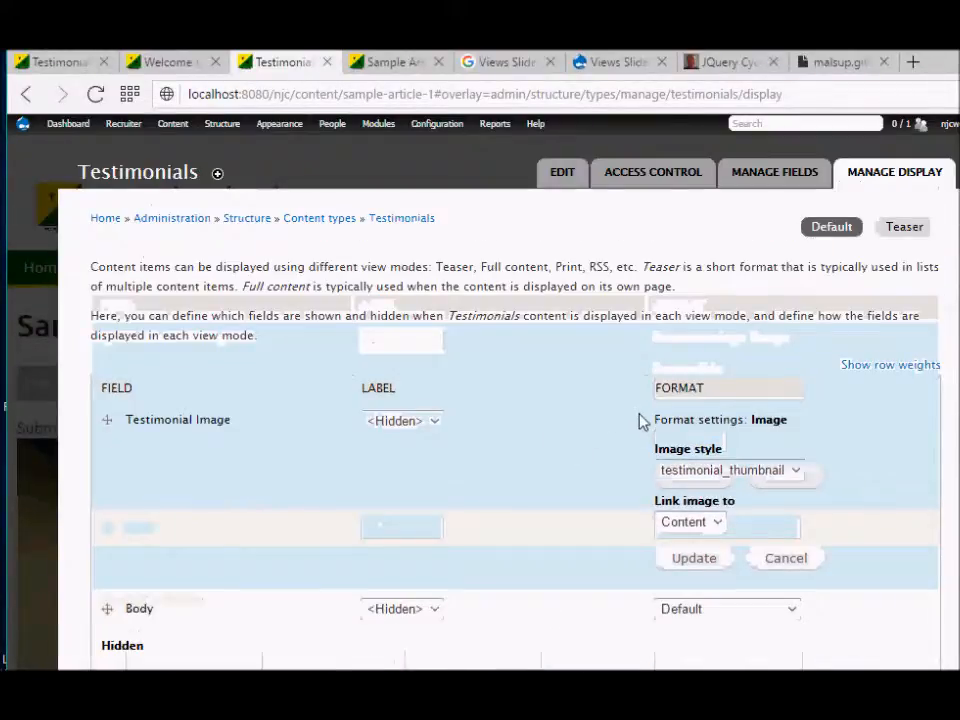
scroll(639, 422, down, 2)
scroll(566, 469, up, 2)
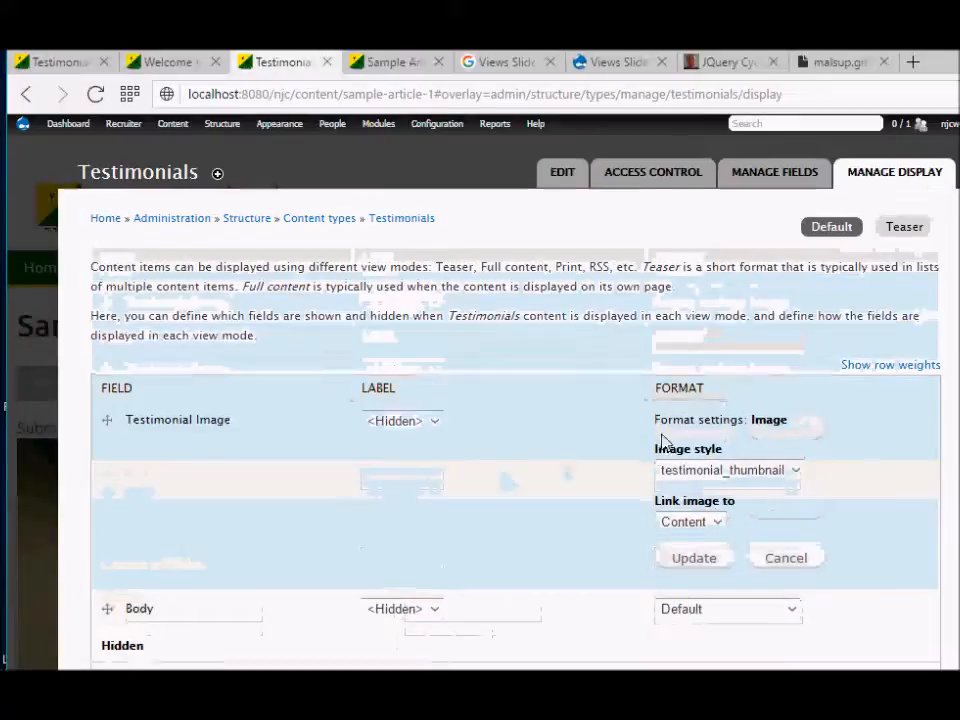
click(892, 236)
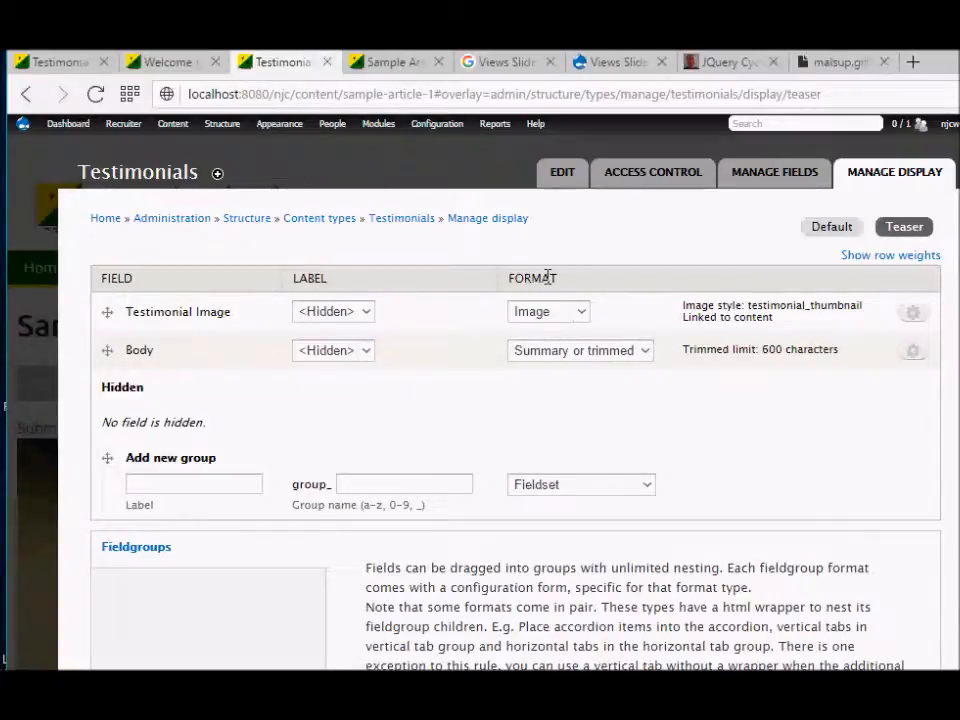
Review the format options for the Body field in the Teaser display and pick Summary or trimmed.
double_click(140, 349)
click(605, 350)
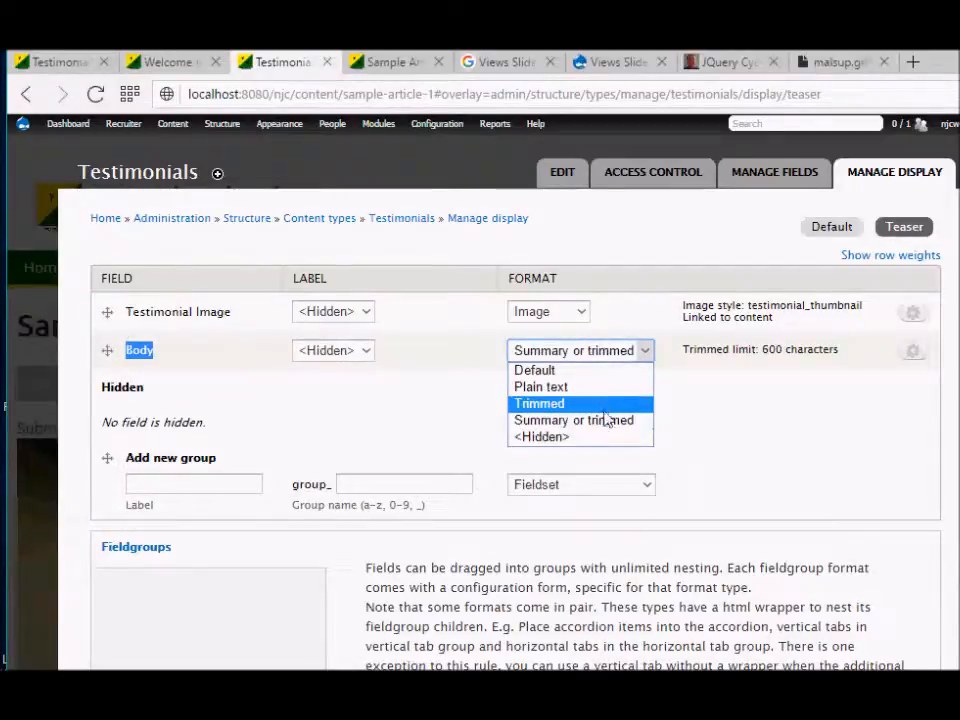
click(606, 420)
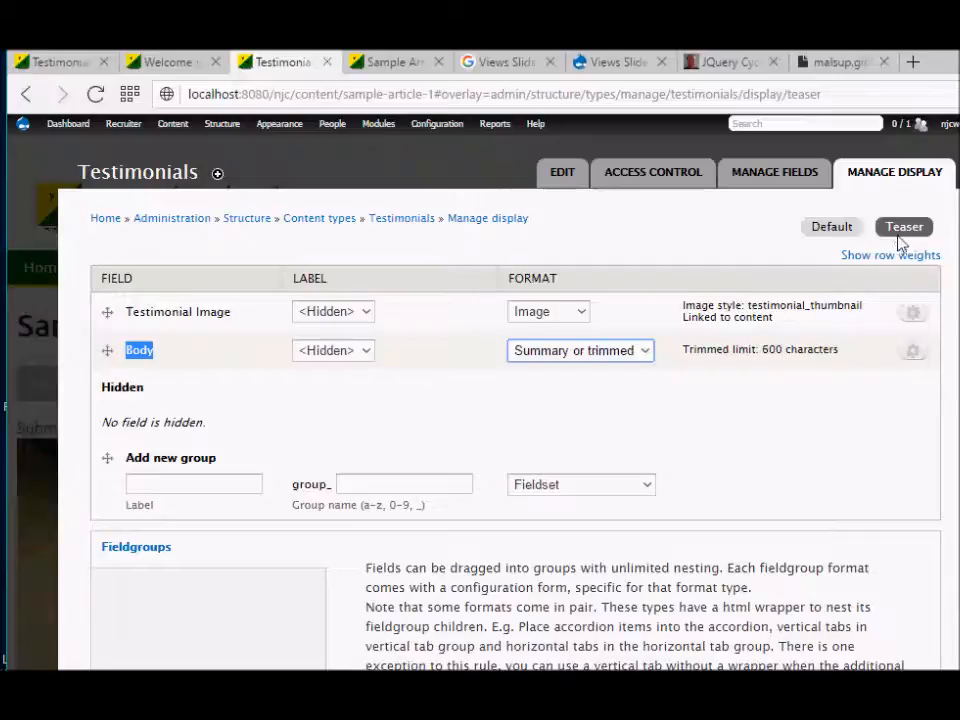
click(777, 452)
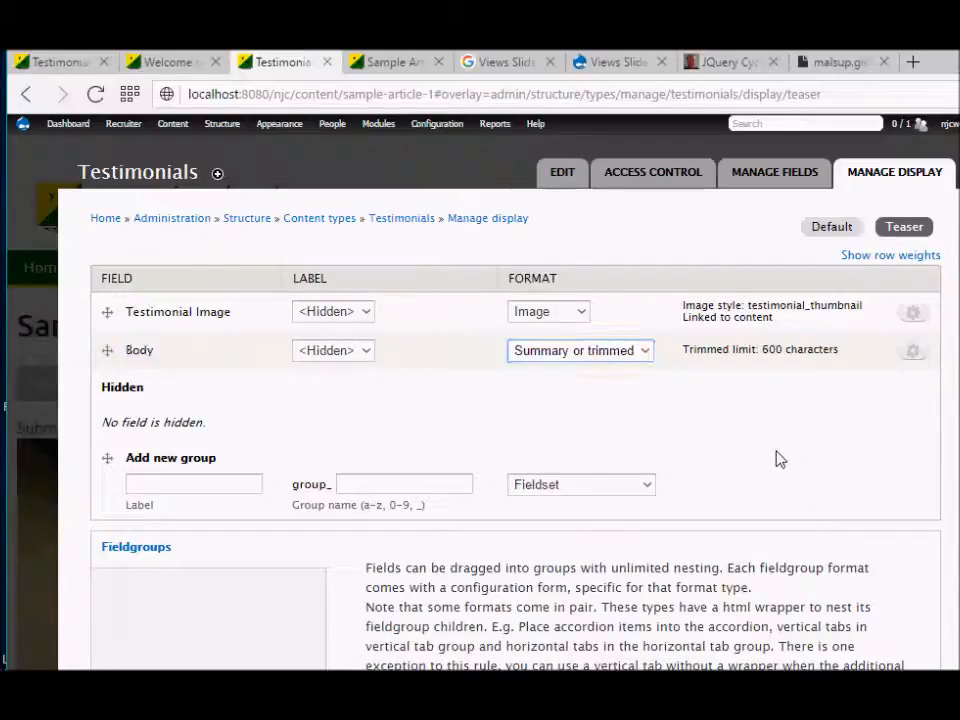
click(779, 465)
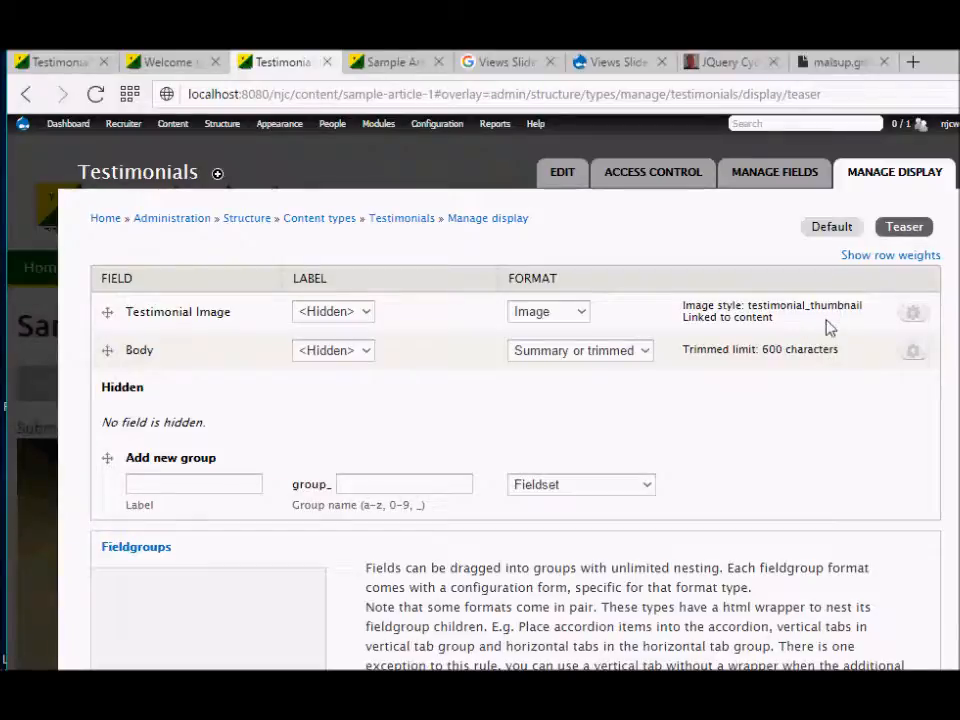
Check the image style, link and trim limit summaries of the Testimonial Image and Body fields in the Teaser display.
drag(685, 305, 804, 324)
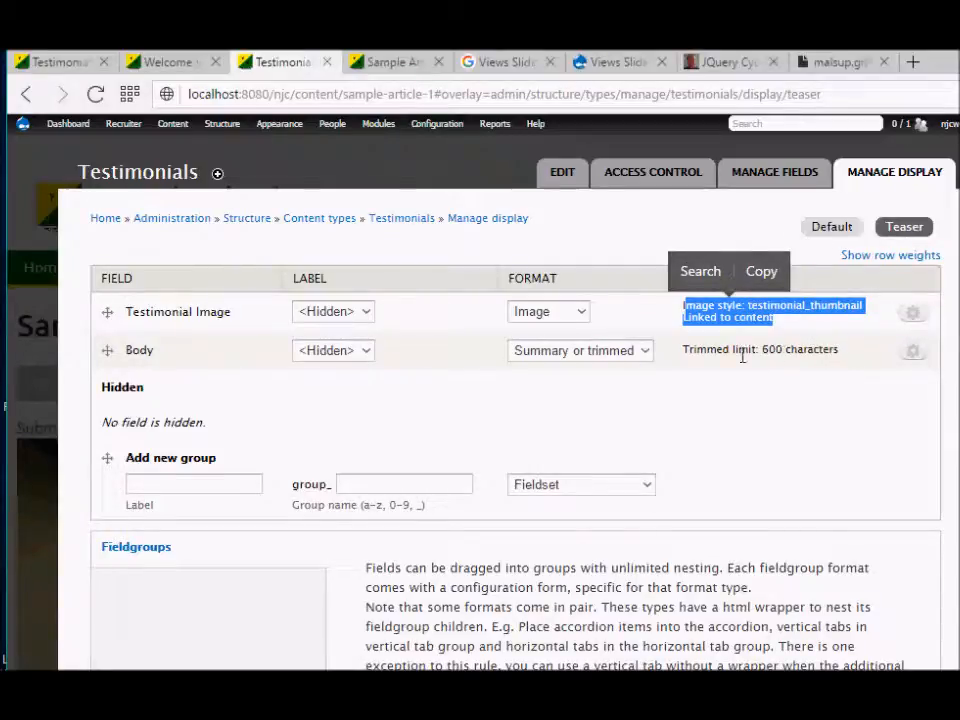
drag(696, 349, 845, 358)
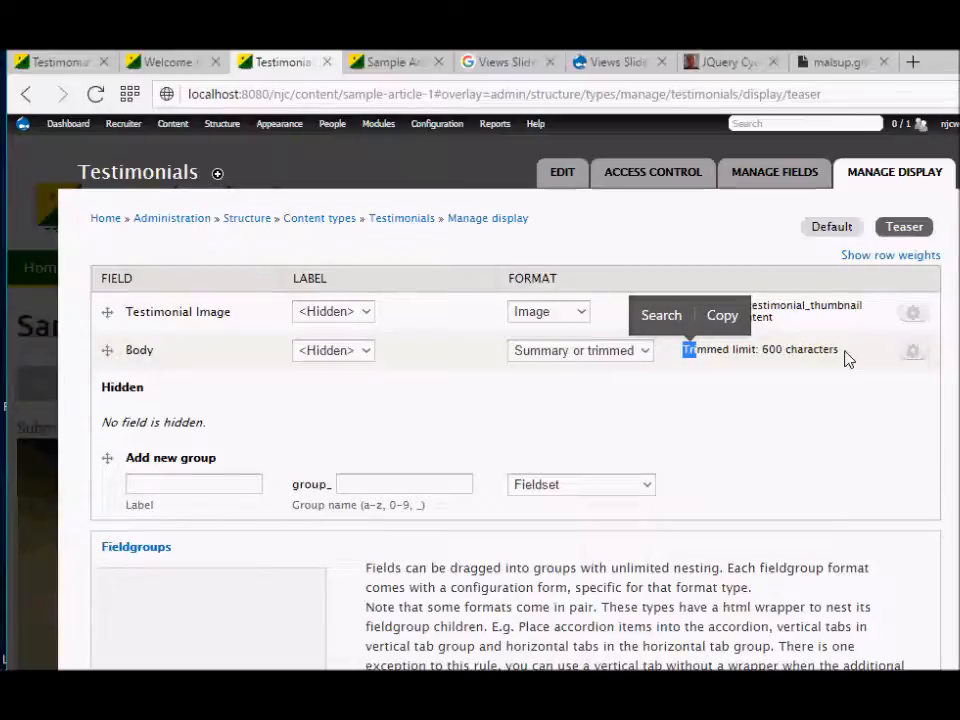
click(766, 379)
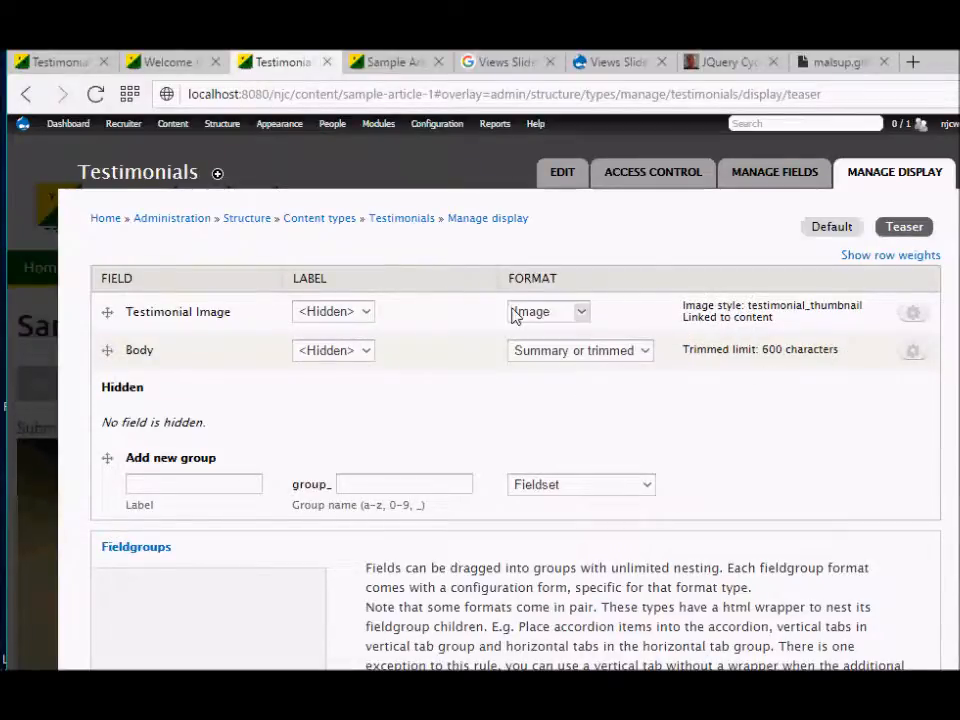
Look over the Testimonials field list, and return to its Default display settings to review them down to the save option.
click(775, 175)
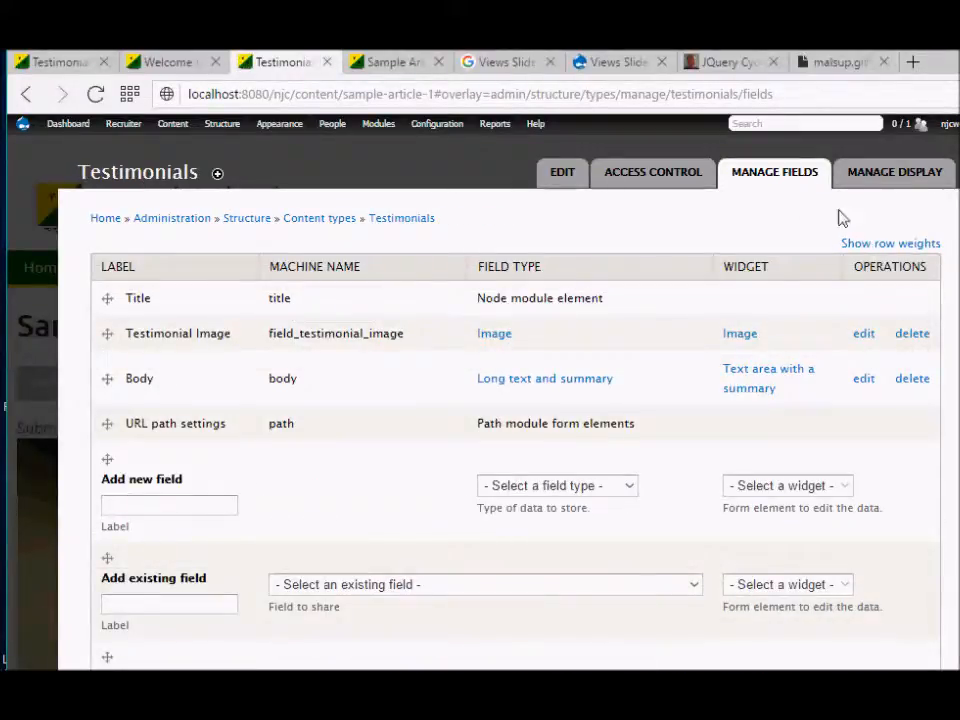
click(885, 176)
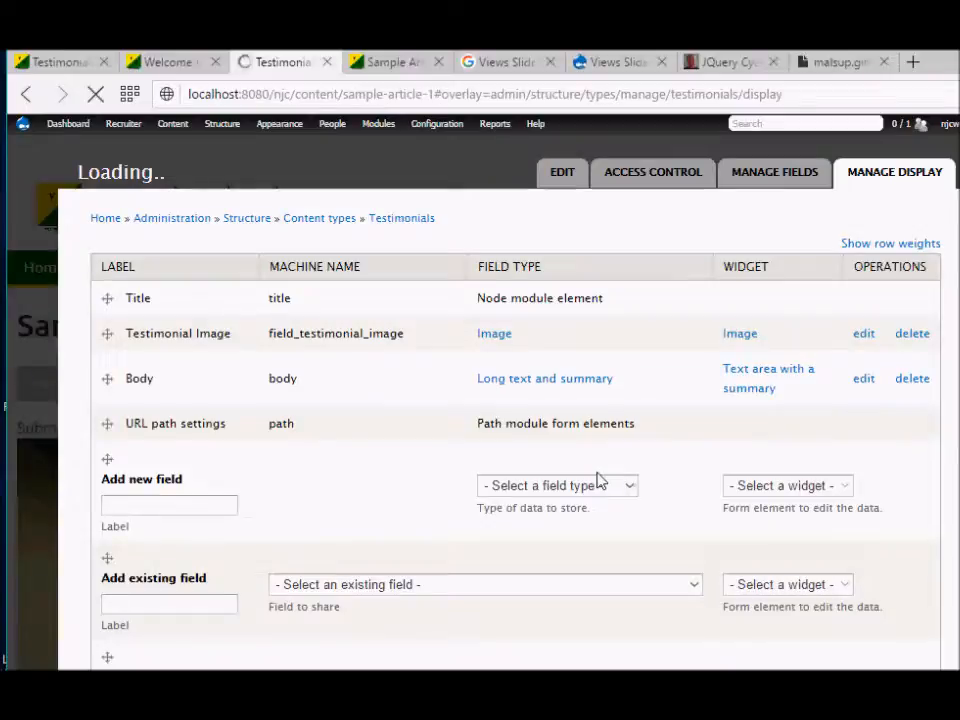
scroll(600, 475, down, 5)
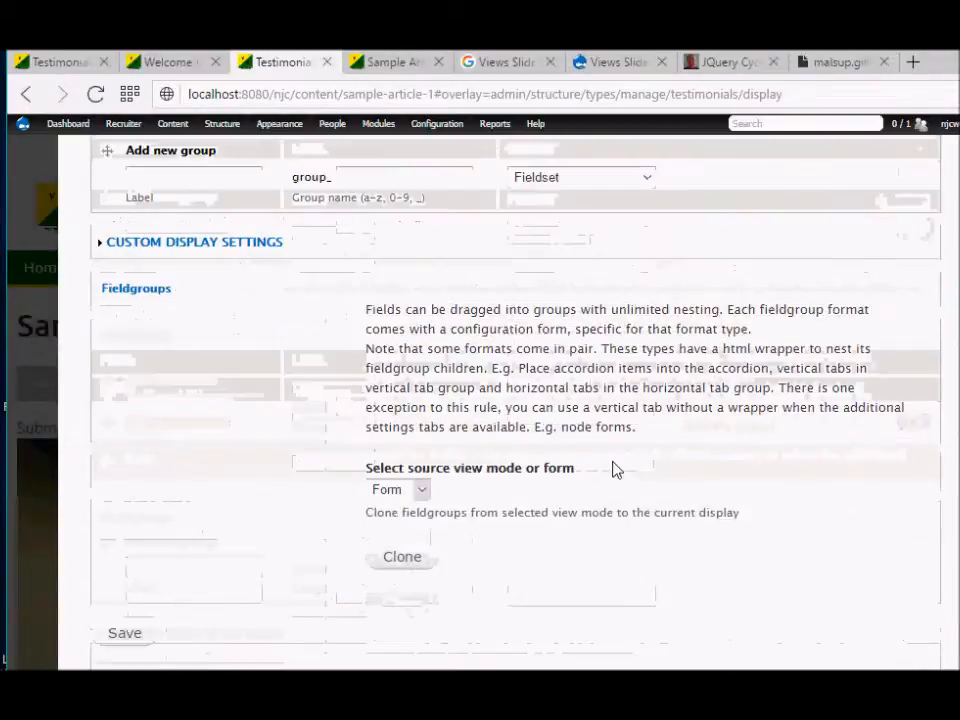
scroll(616, 470, up, 3)
scroll(616, 469, down, 4)
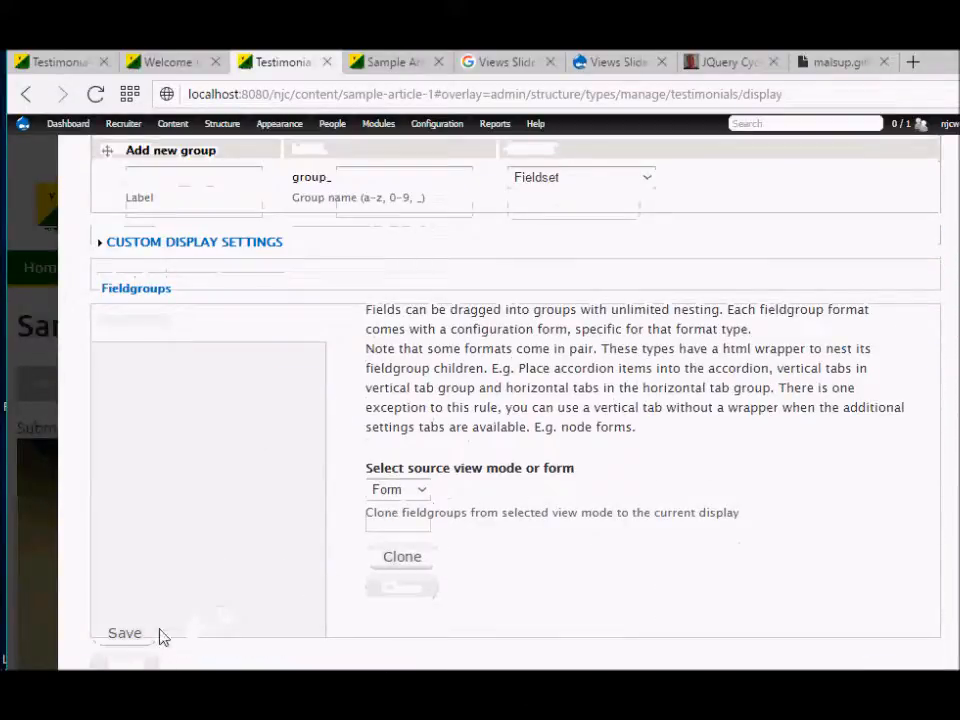
scroll(757, 316, up, 5)
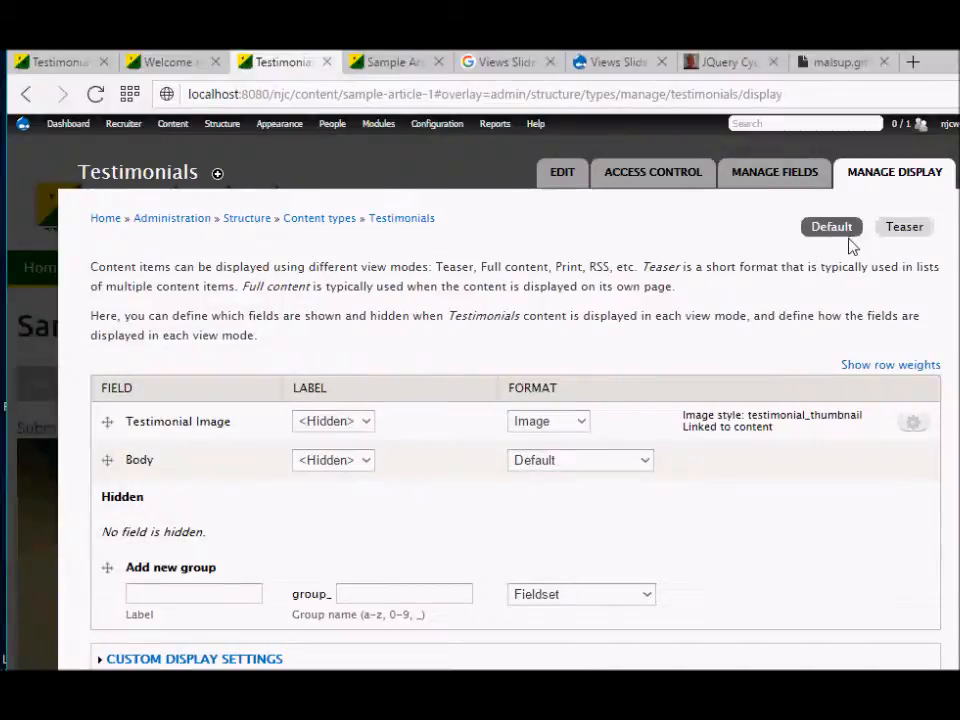
drag(450, 228, 372, 220)
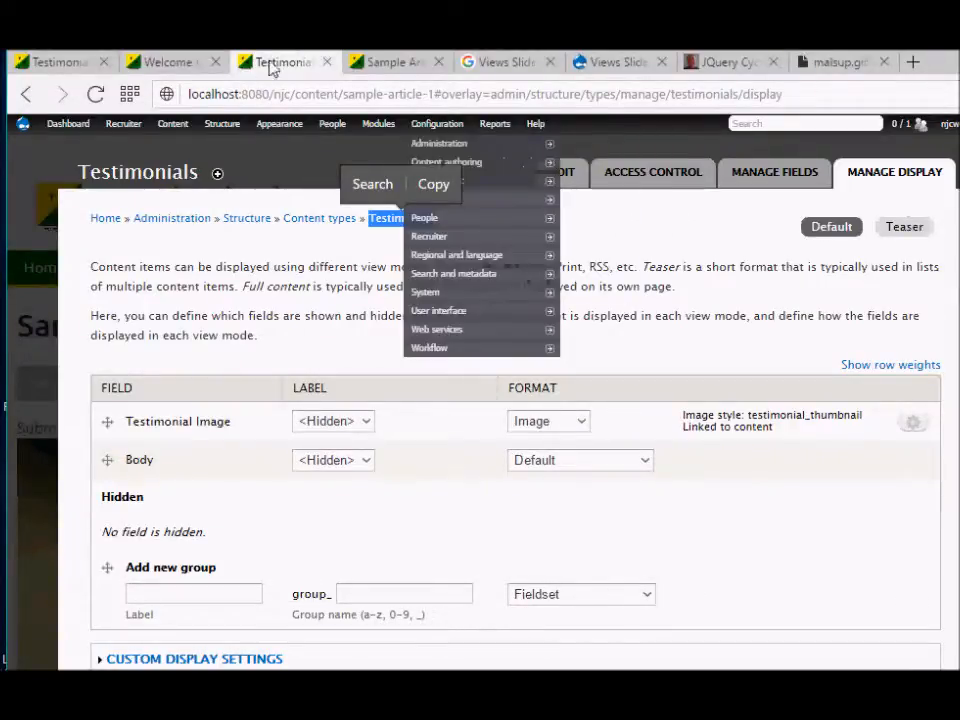
Open the site's Views list and locate the existing Testimonial Slider view.
mouse_move(238, 129)
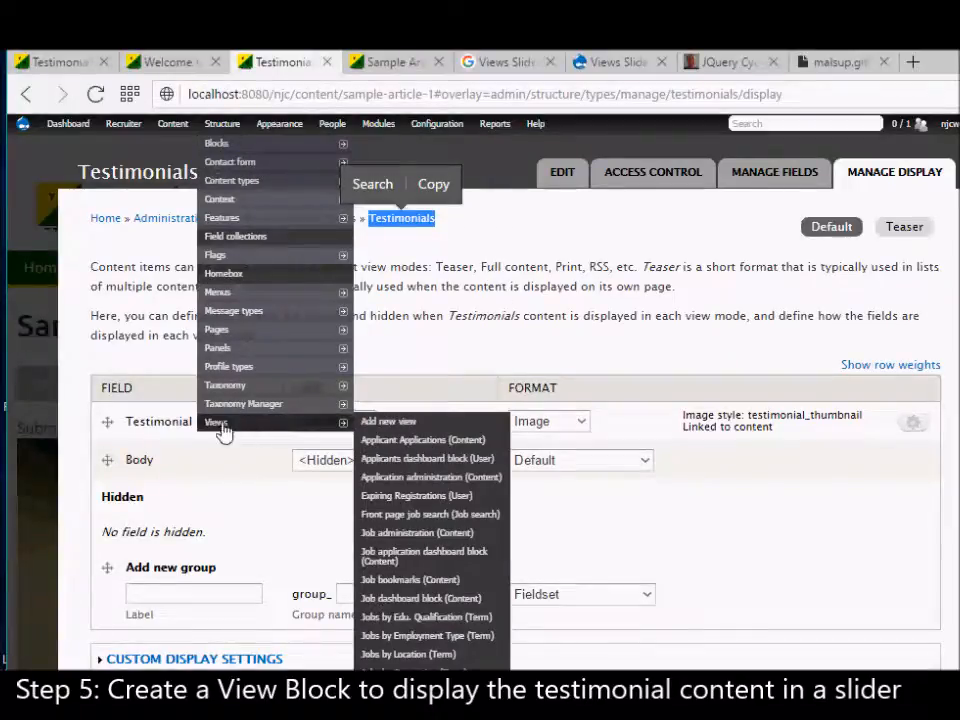
click(220, 426)
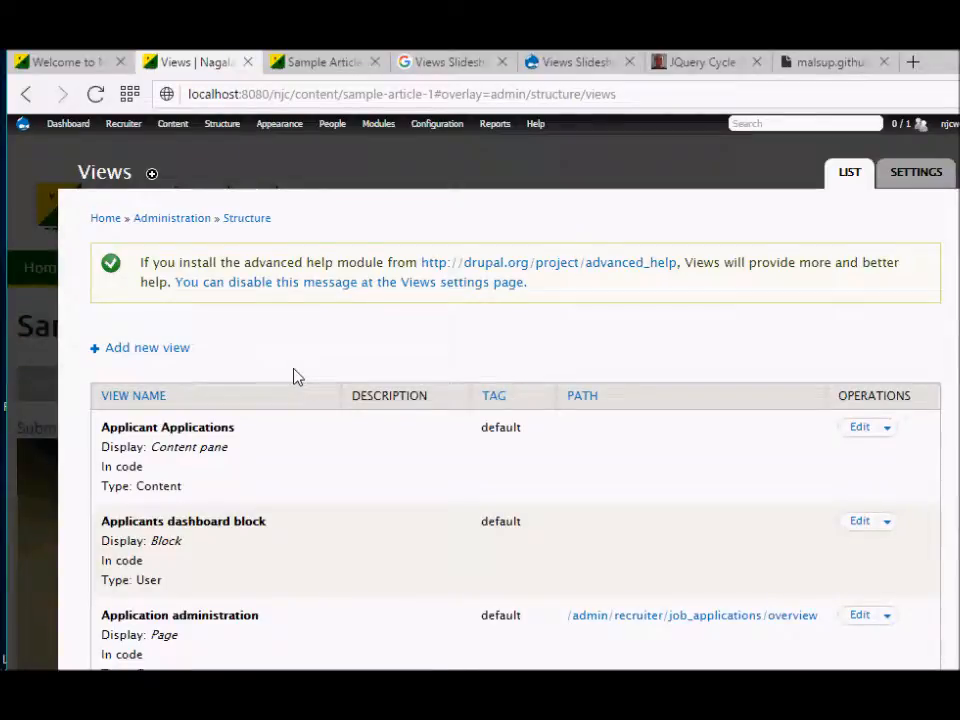
scroll(310, 390, down, 6)
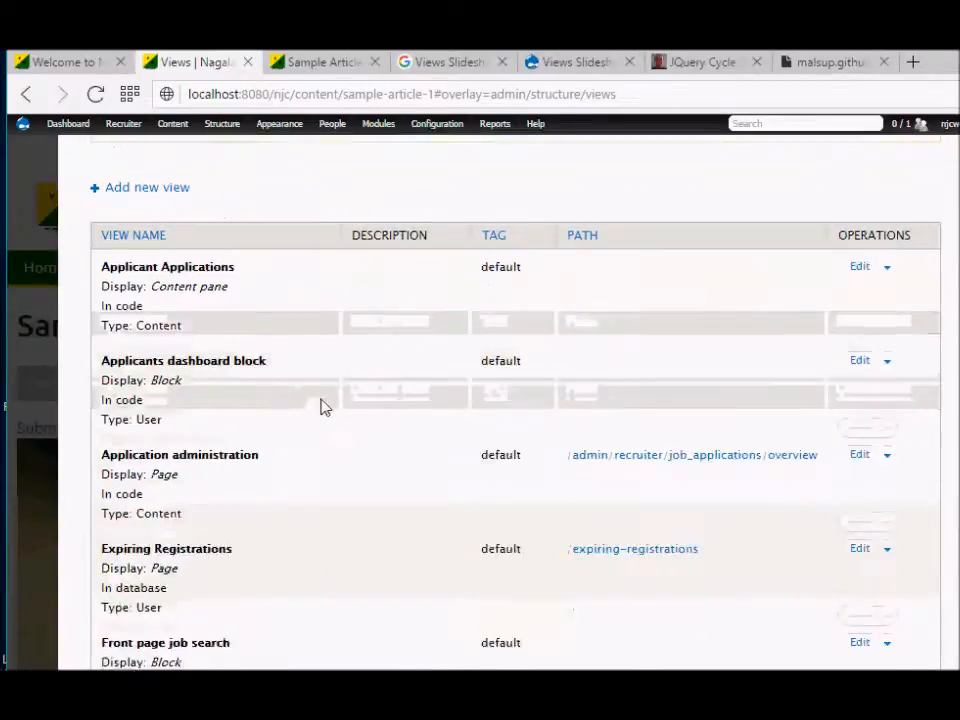
scroll(353, 389, down, 15)
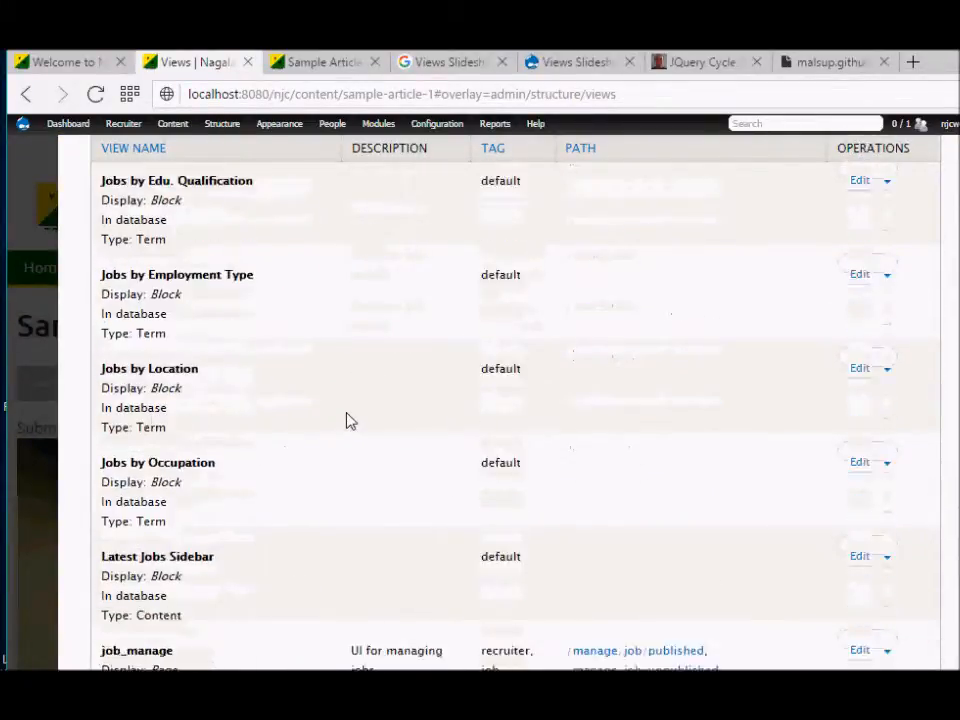
scroll(349, 420, down, 10)
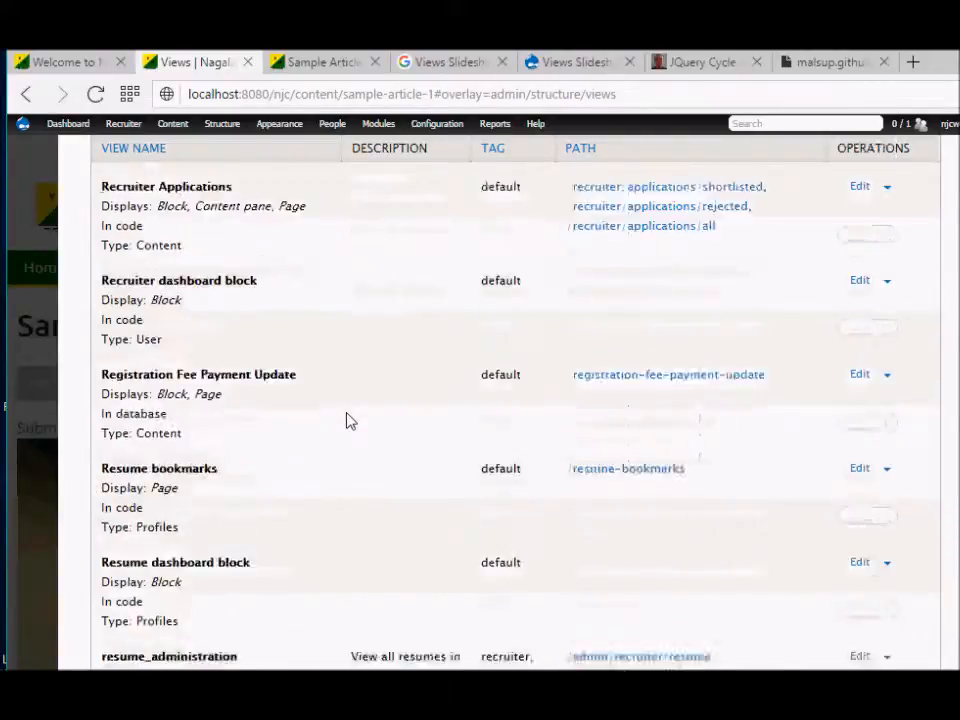
scroll(349, 420, down, 5)
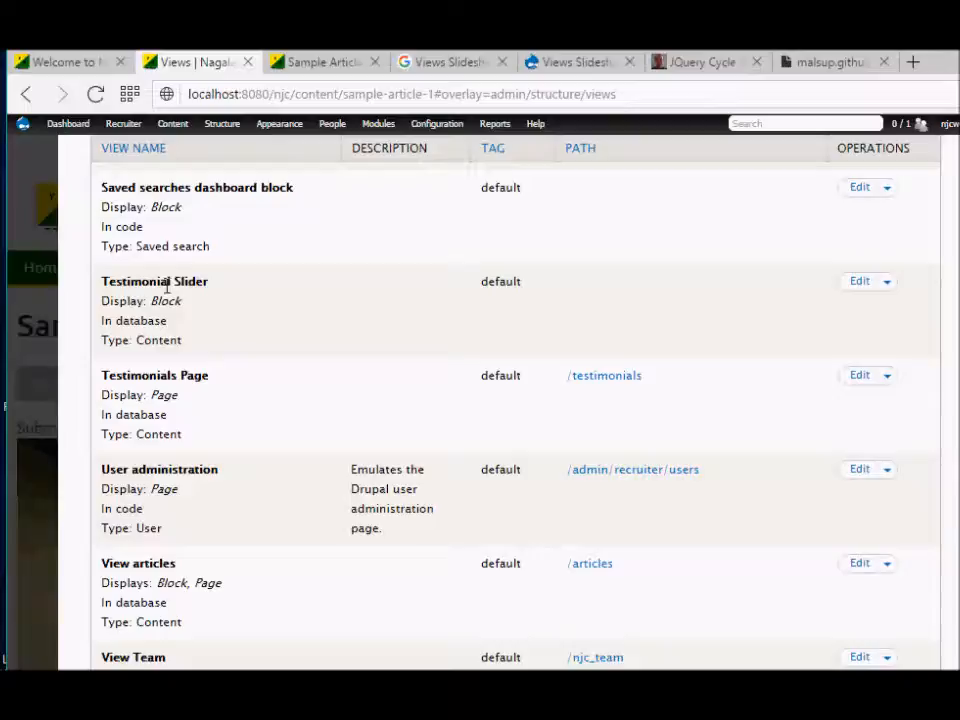
drag(123, 285, 245, 280)
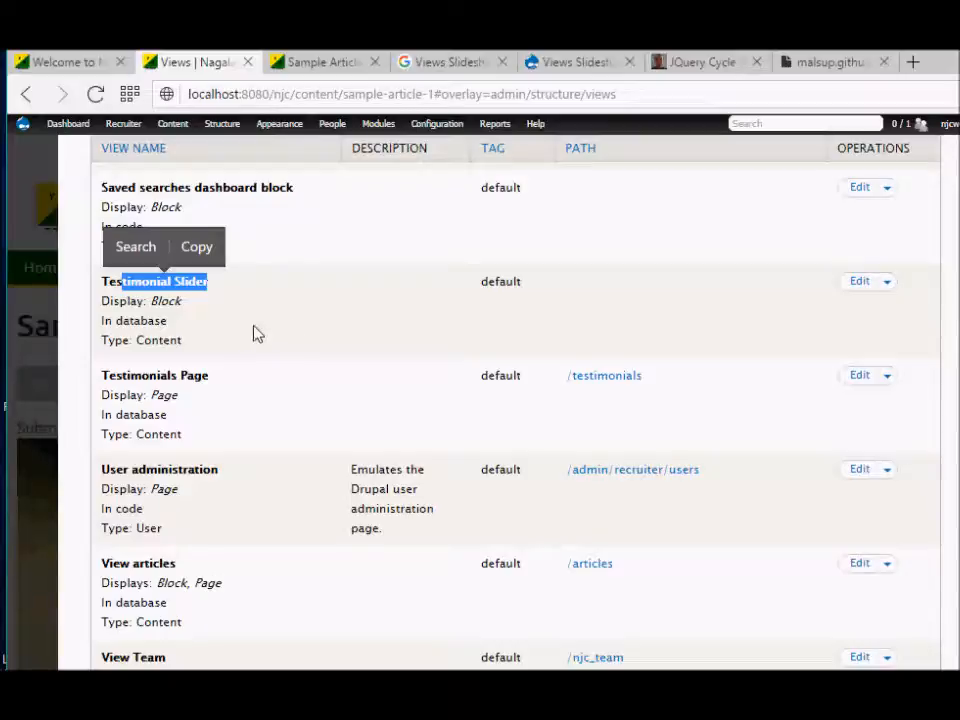
scroll(151, 305, up, 20)
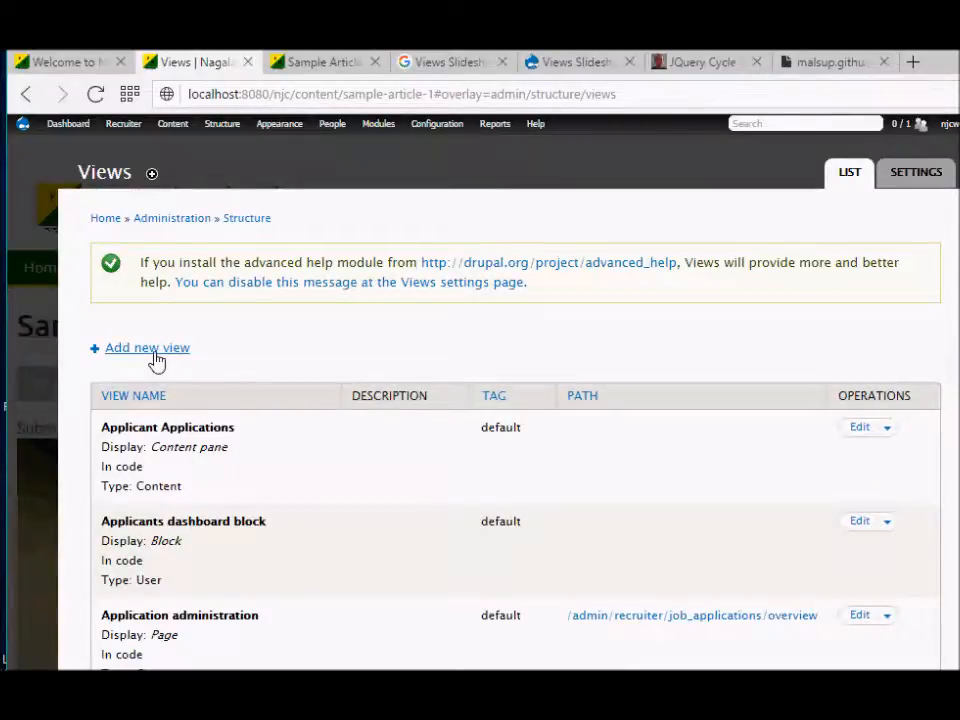
Start a new view named Testimonial that shows Content of type Testimonials.
click(156, 354)
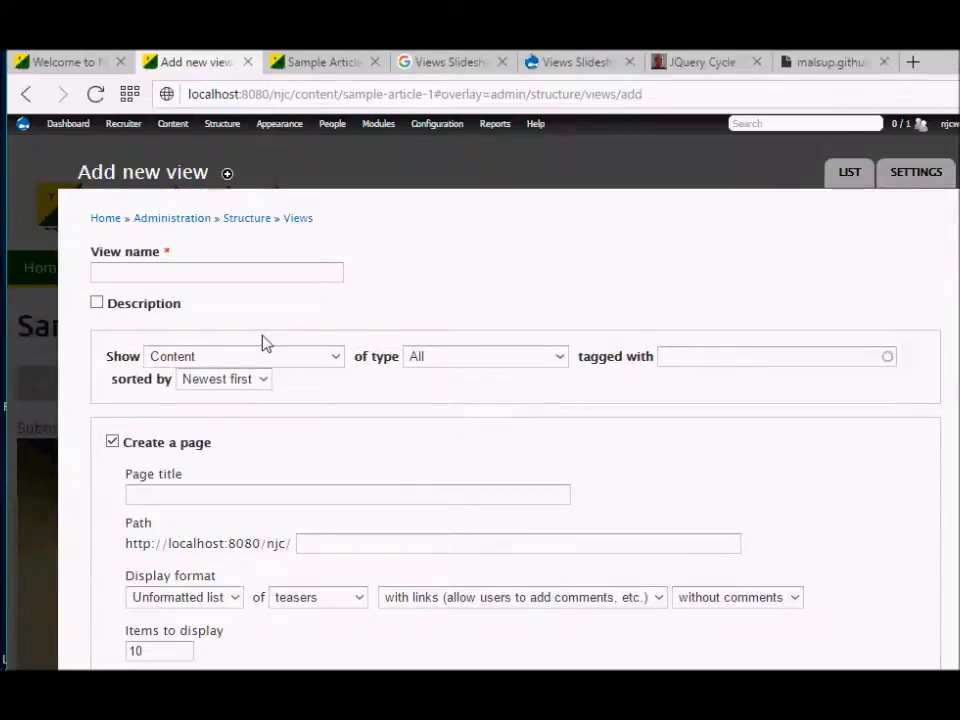
click(271, 275)
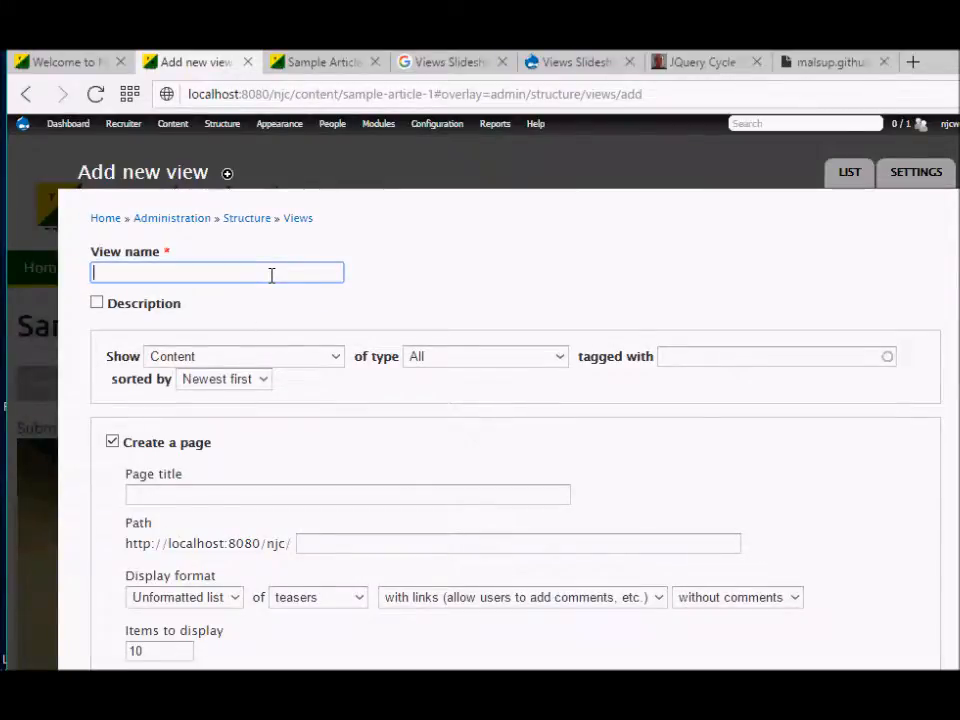
text(Testimonial)
click(450, 357)
click(440, 508)
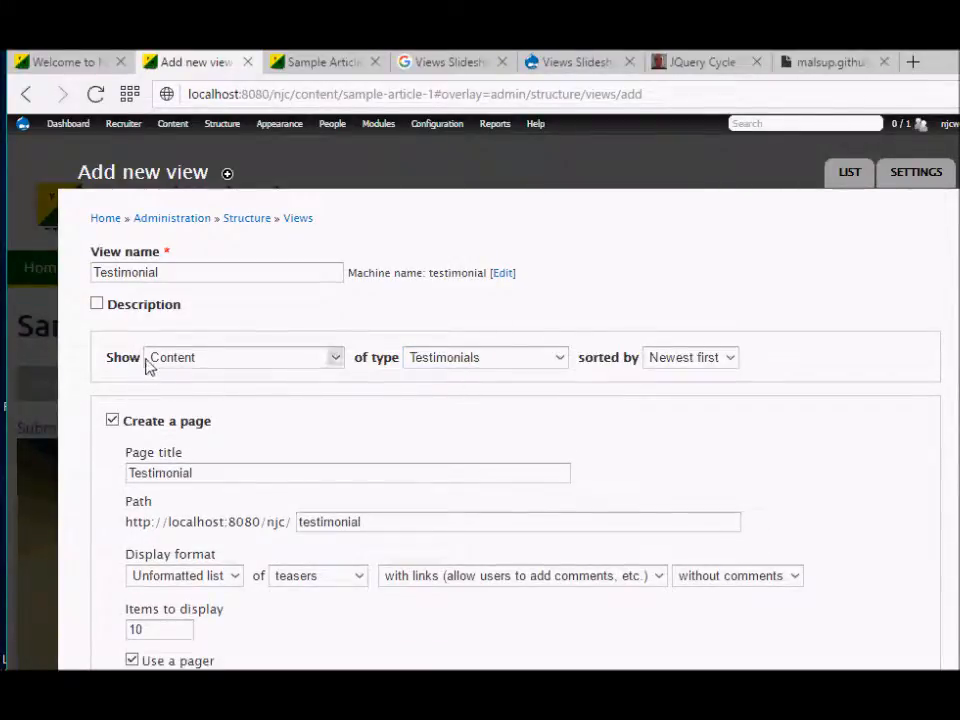
click(450, 362)
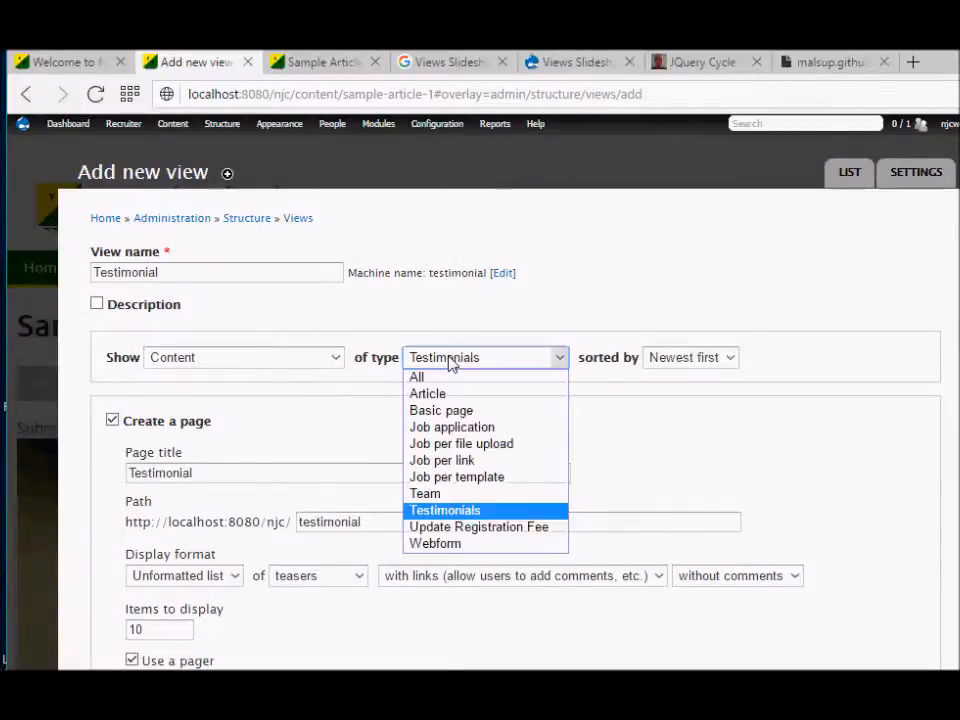
click(456, 510)
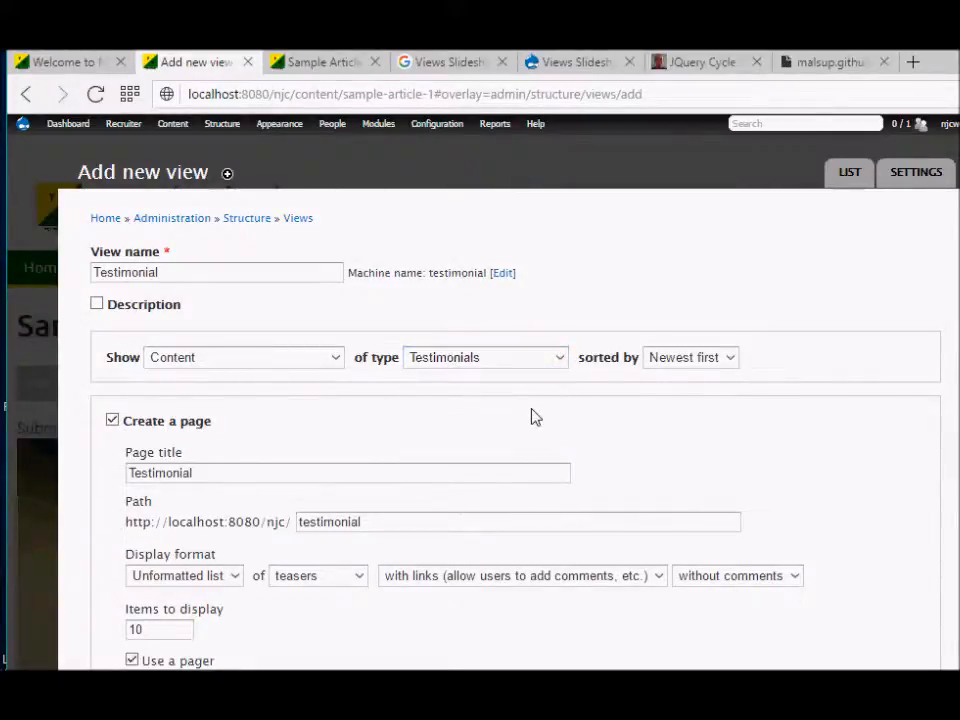
Set the new Testimonial view to create a block instead of a page, and review its block settings.
scroll(537, 419, down, 2)
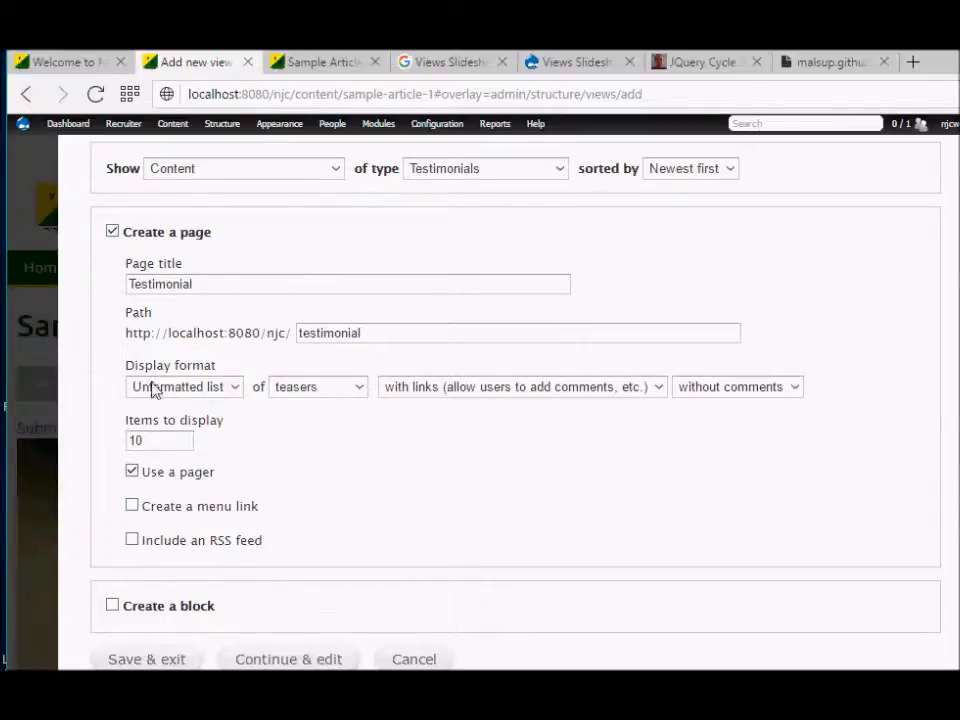
click(112, 606)
scroll(222, 597, down, 2)
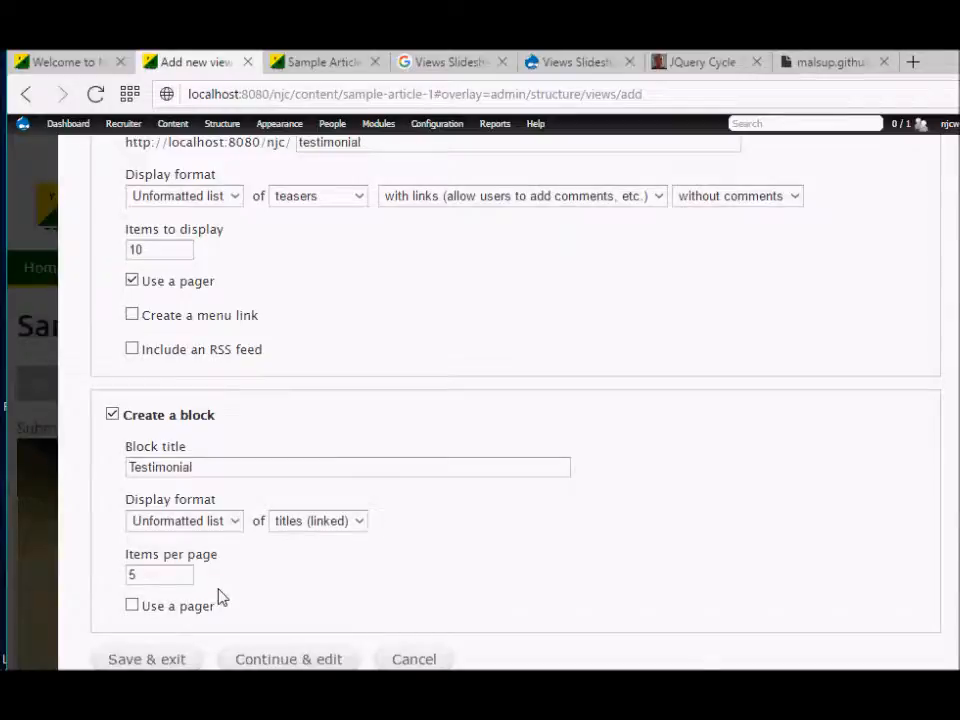
scroll(197, 468, up, 4)
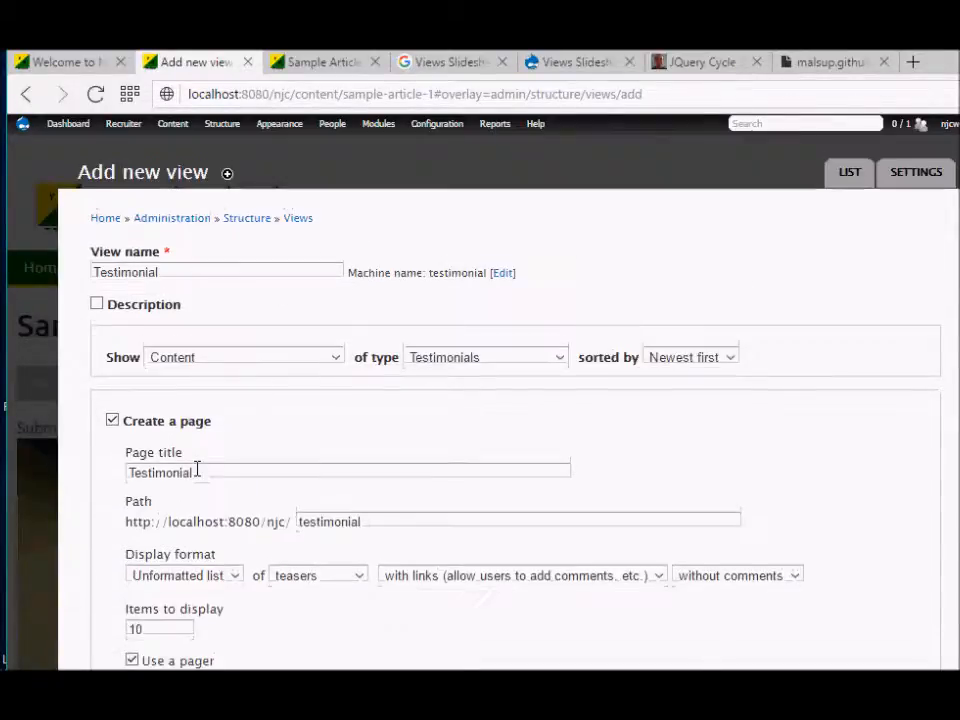
click(112, 421)
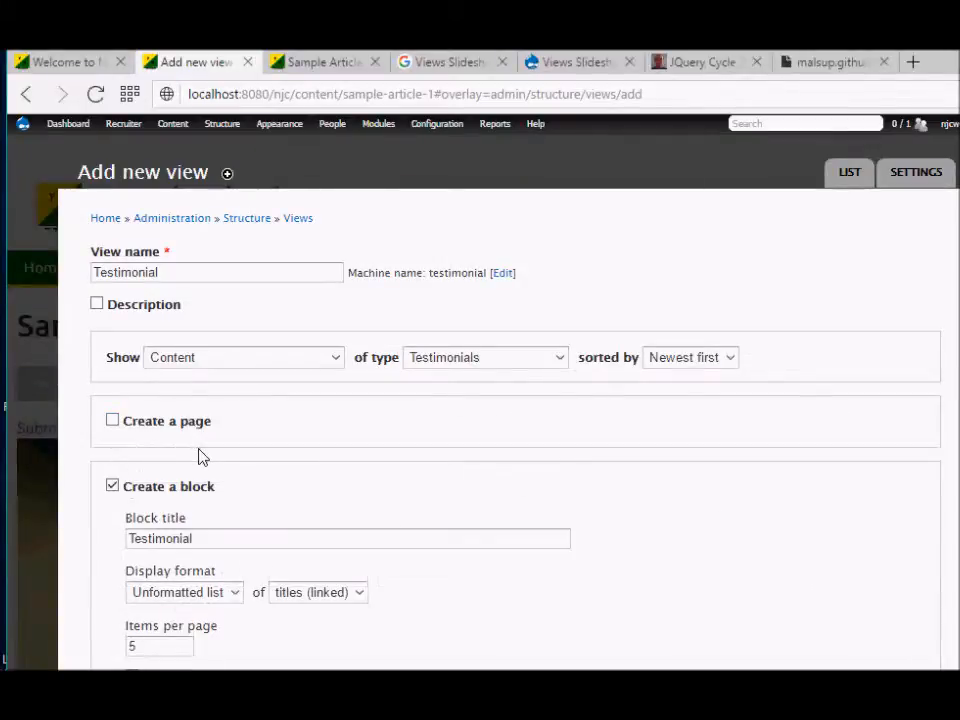
scroll(198, 456, down, 1)
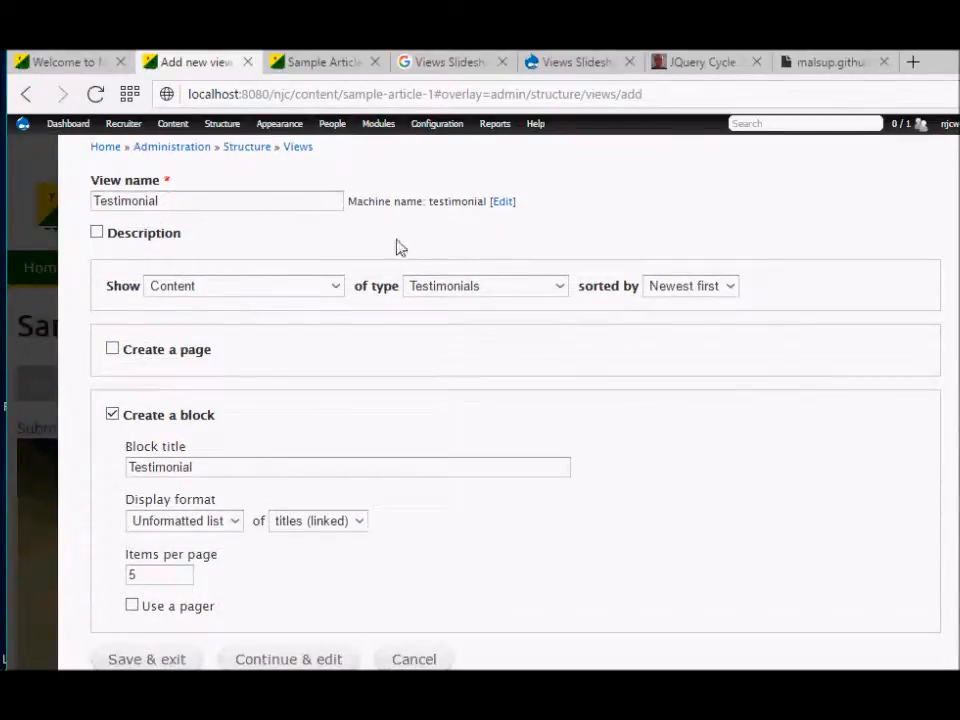
Leave the new view form unsaved and find the Testimonial Slider view in the Views list.
click(297, 148)
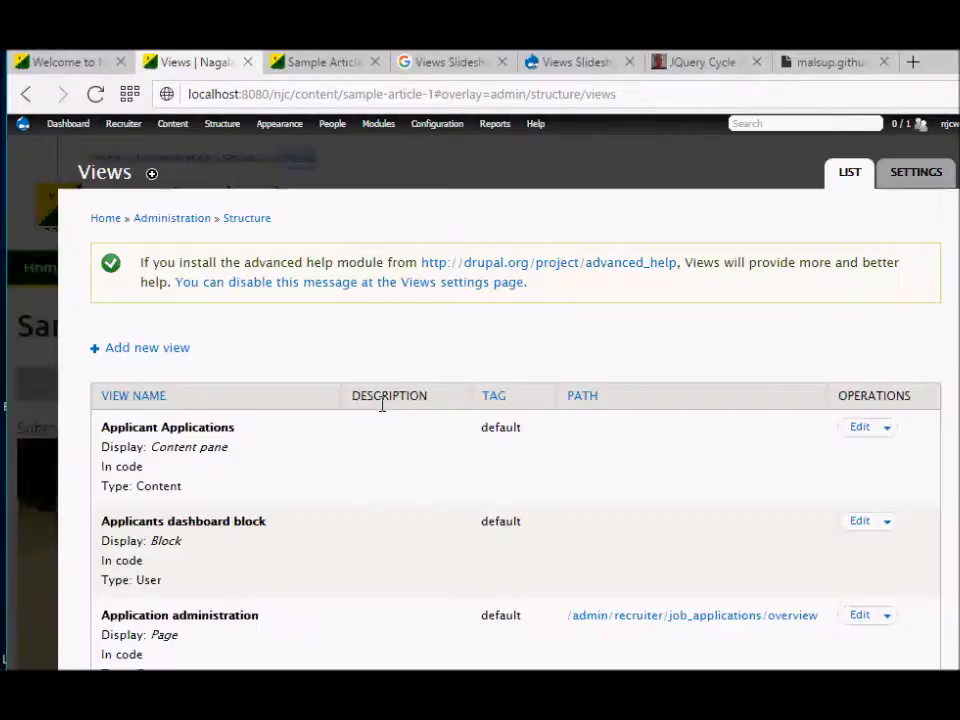
scroll(381, 403, down, 15)
scroll(362, 456, down, 8)
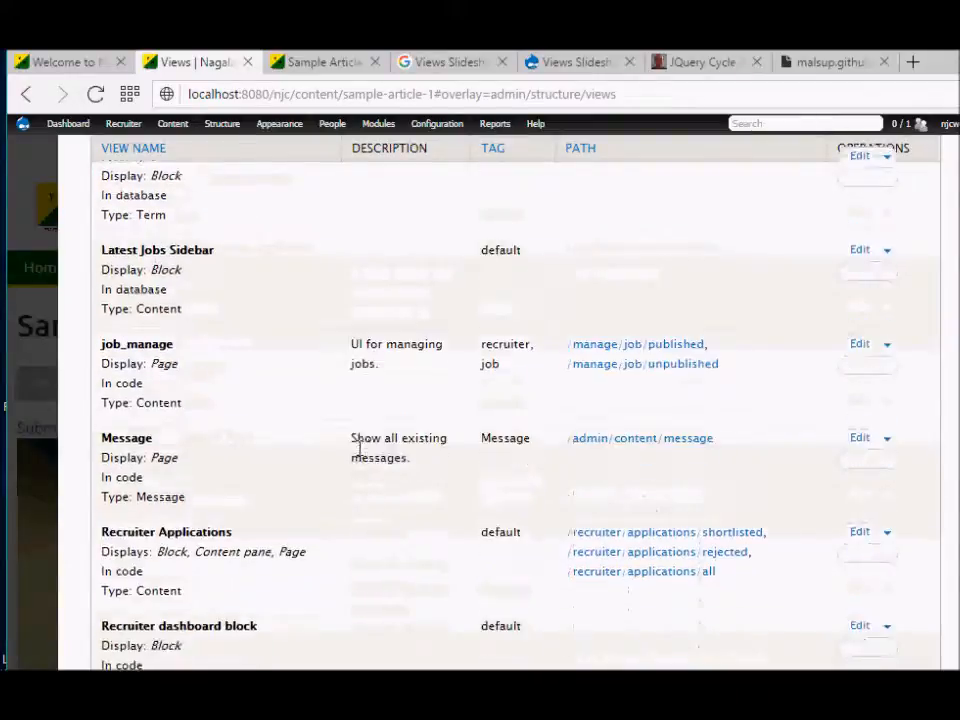
scroll(362, 456, down, 3)
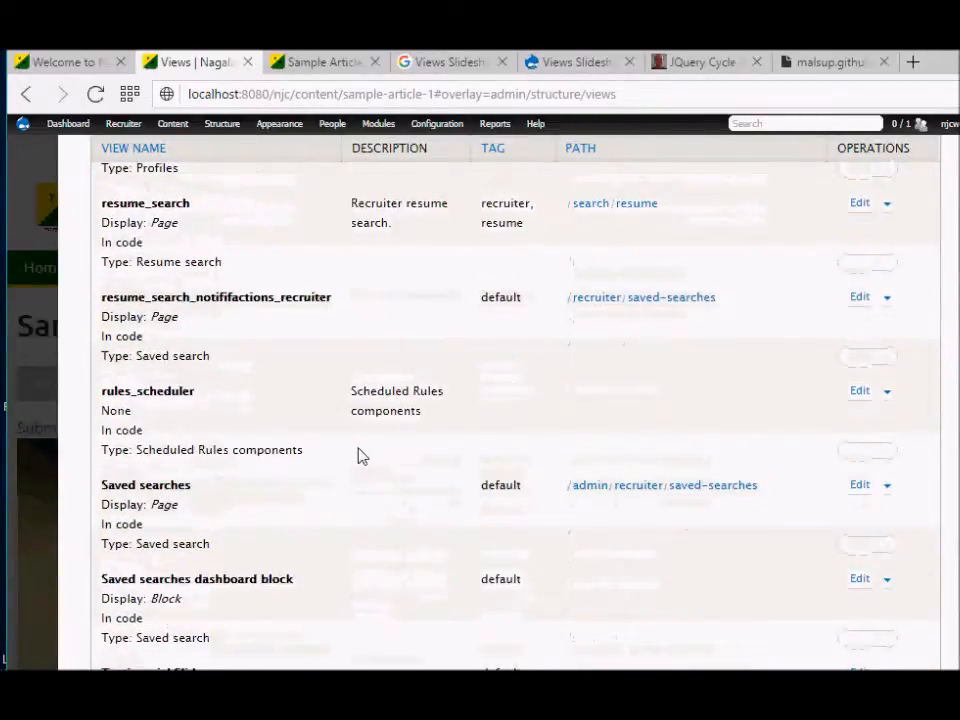
scroll(360, 455, down, 5)
scroll(245, 320, up, 3)
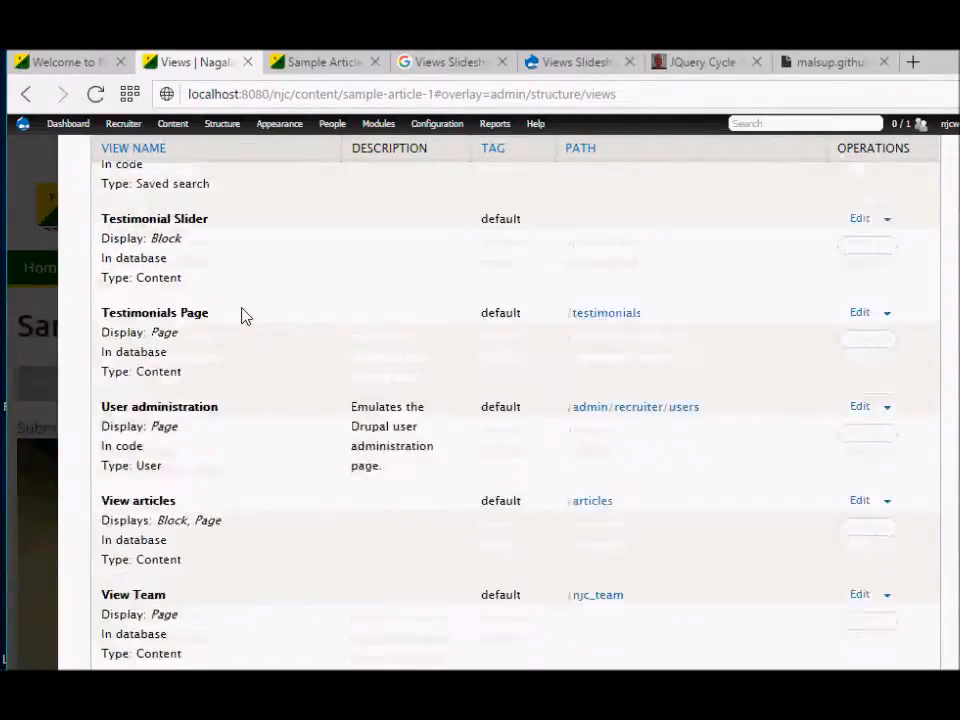
Open the Testimonial Slider view for editing and check the format style options of its Testimonials Home display.
click(858, 284)
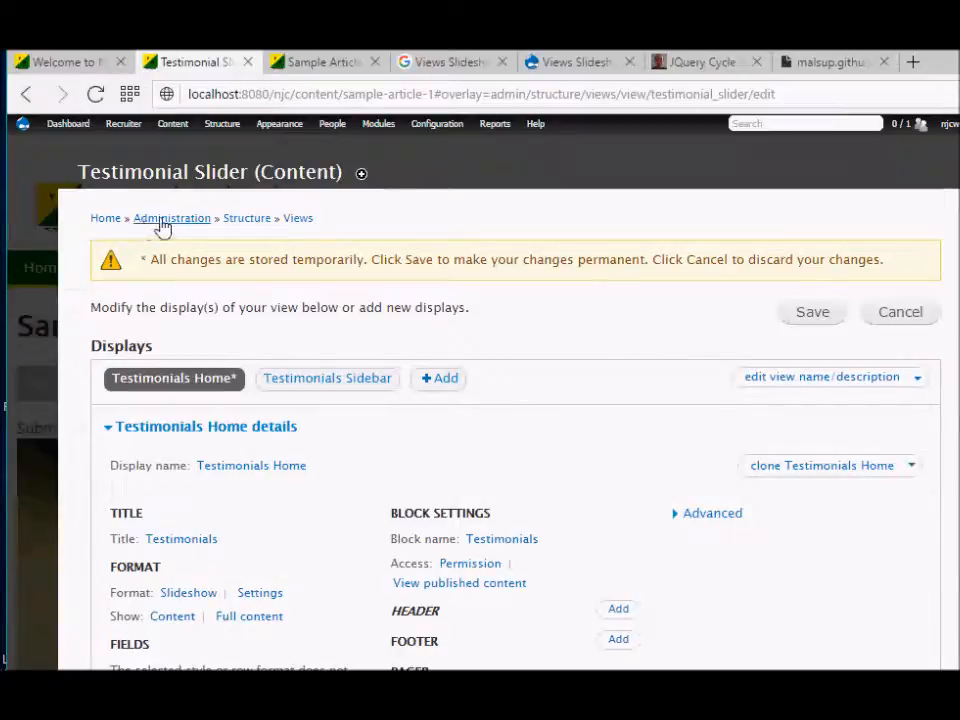
scroll(565, 408, down, 5)
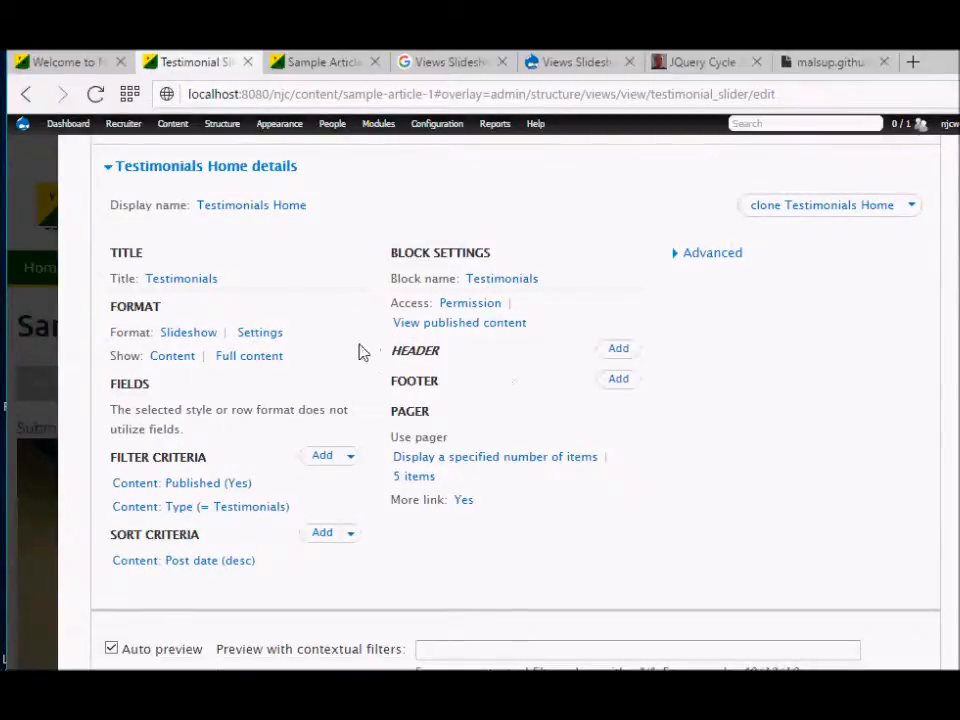
double_click(132, 306)
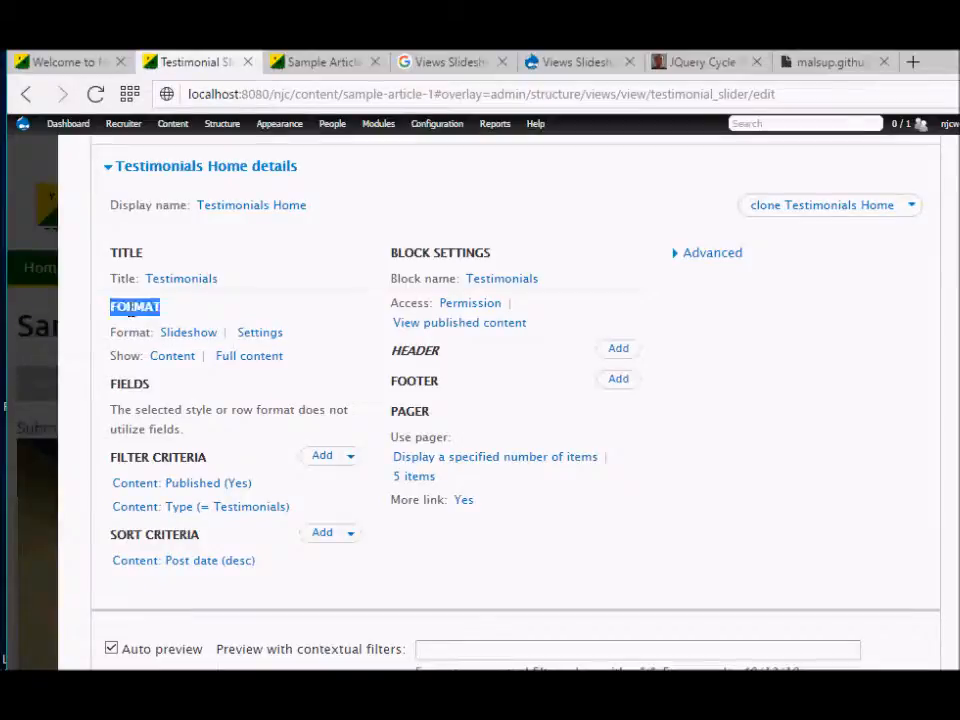
click(186, 341)
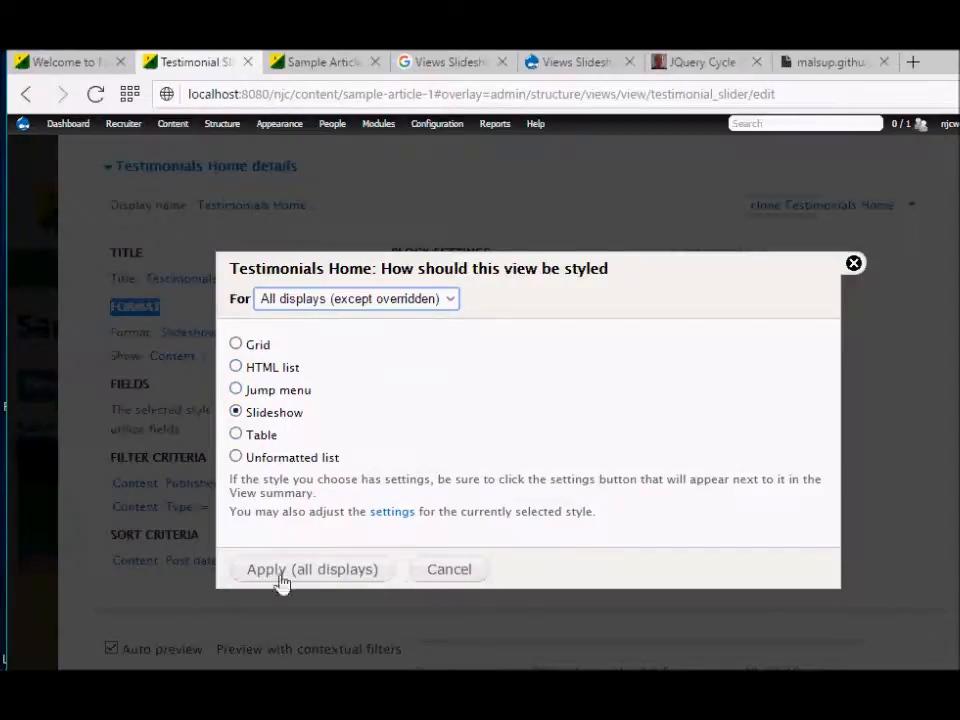
click(854, 266)
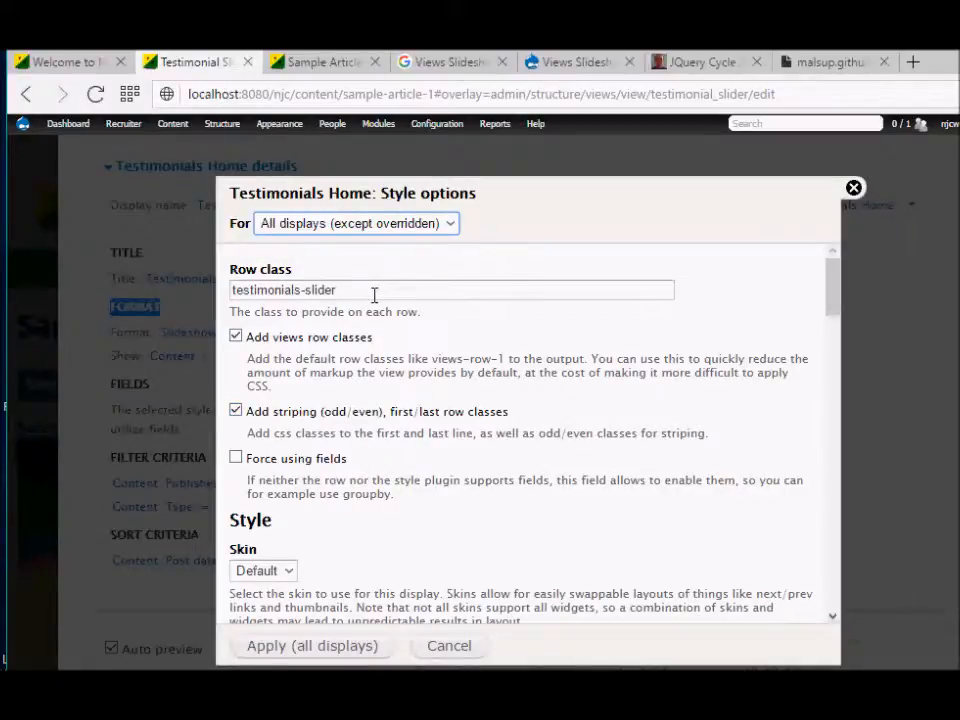
Review the row class, skin and slideshow type in the Slideshow format settings of Testimonials Home.
drag(436, 290, 237, 289)
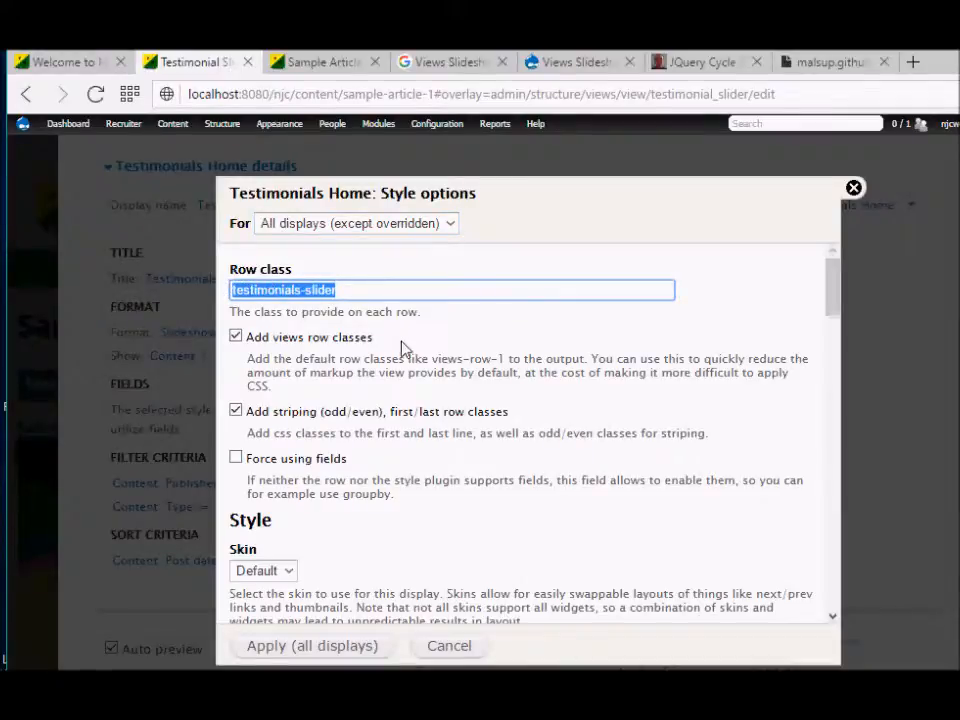
scroll(375, 440, down, 4)
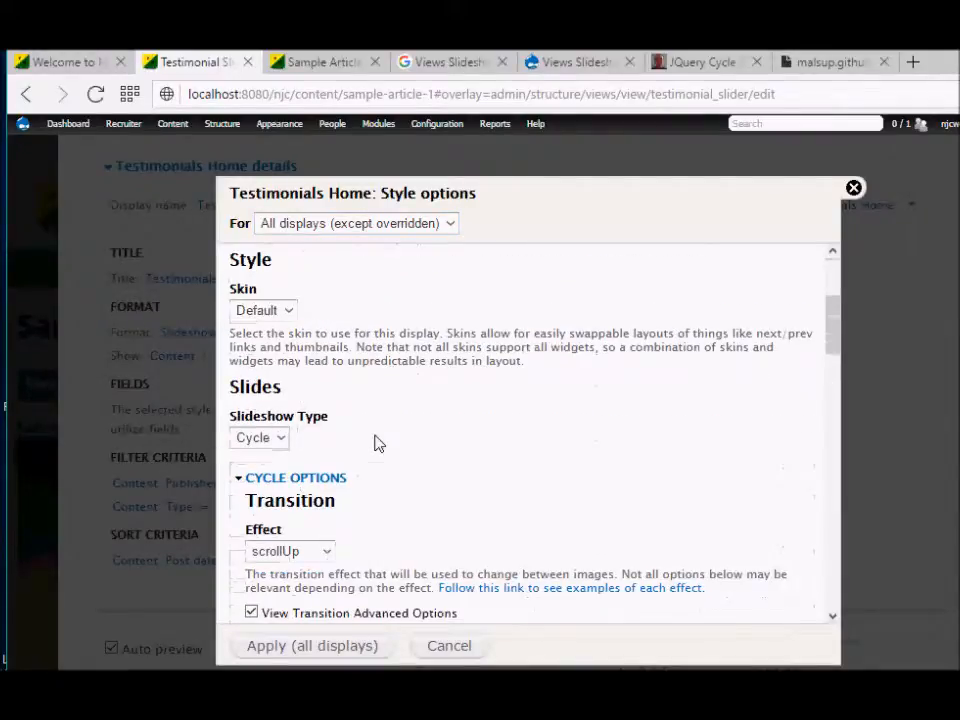
scroll(340, 416, up, 2)
click(285, 440)
click(285, 440)
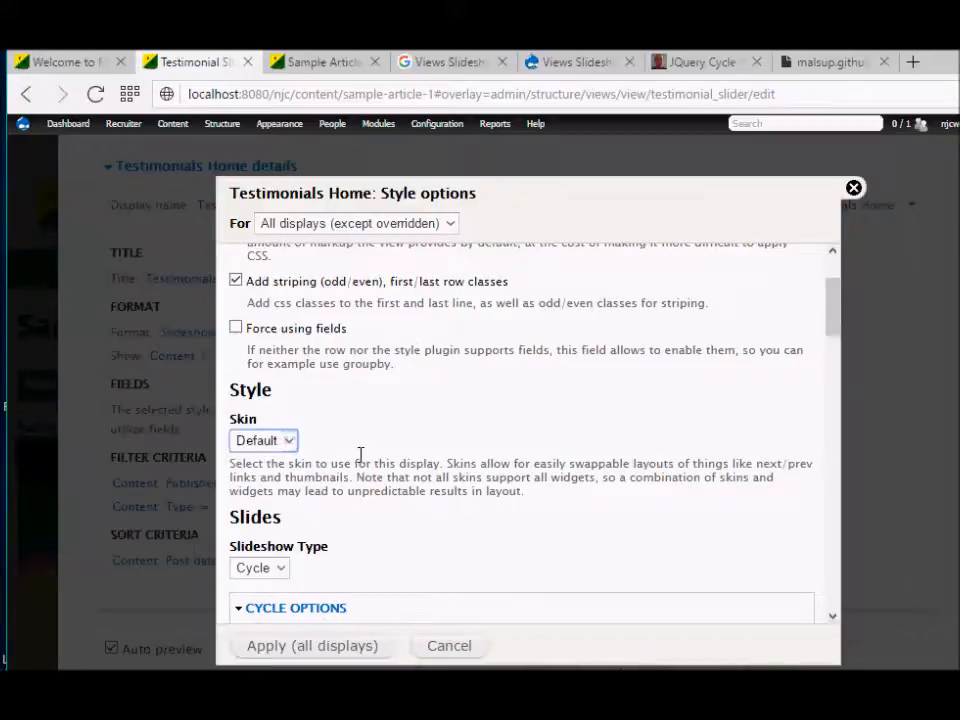
scroll(361, 455, down, 2)
click(279, 438)
click(279, 444)
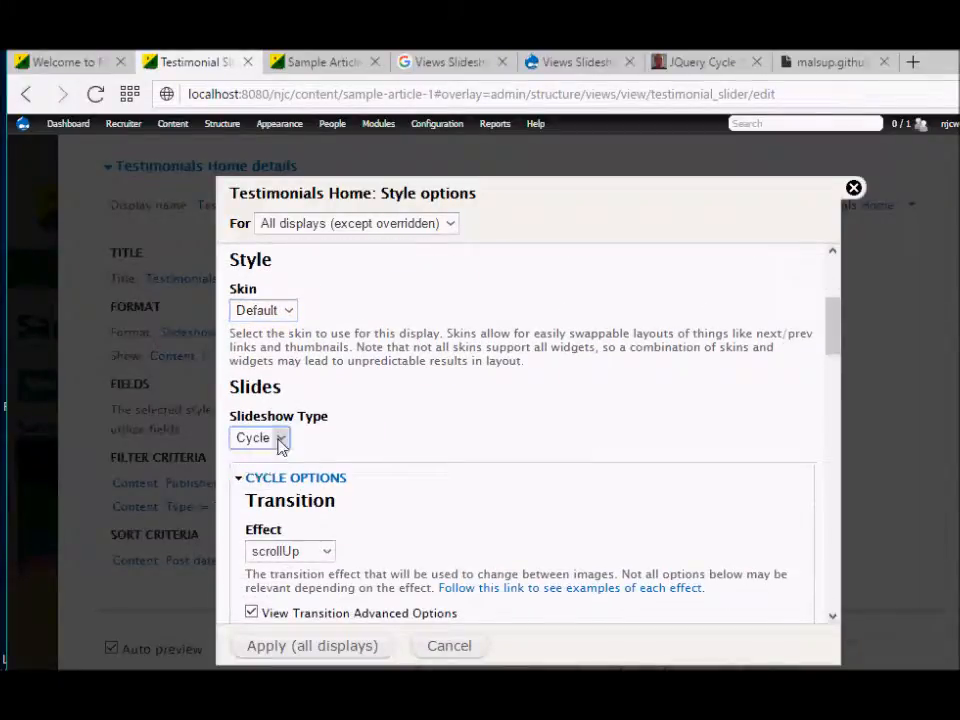
Examine the transition effect choices, timer delay and speed among the Cycle options.
scroll(447, 498, down, 4)
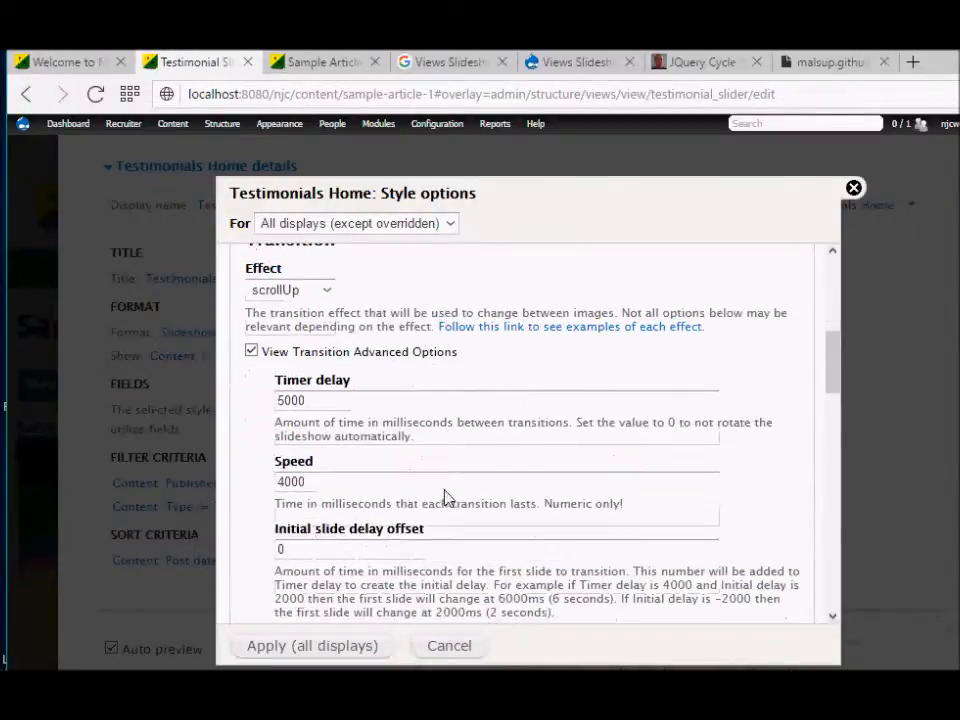
click(321, 296)
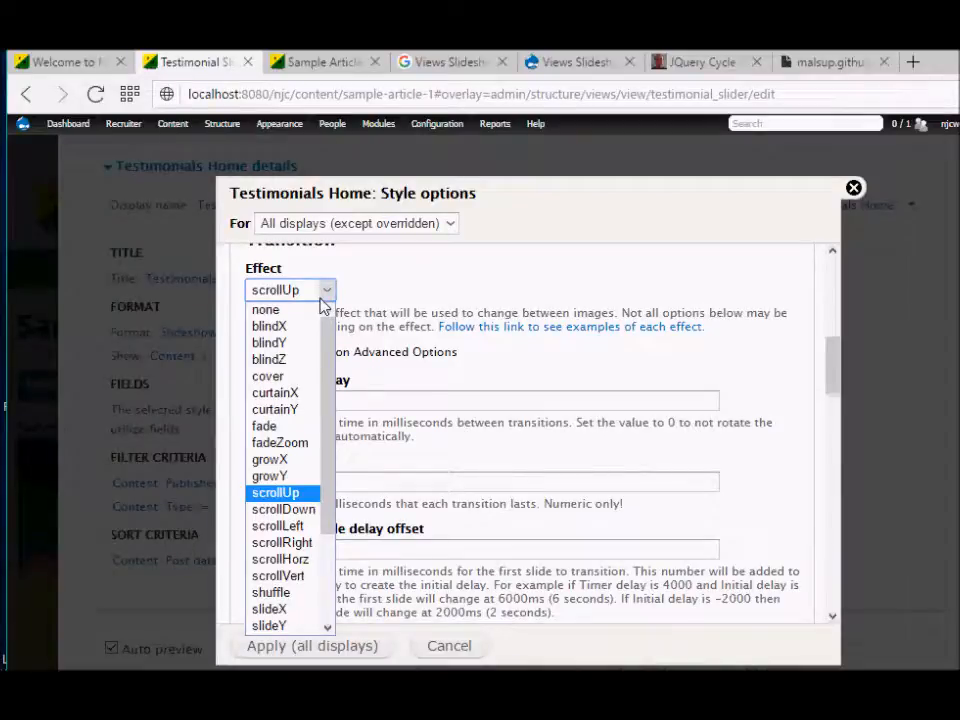
click(311, 493)
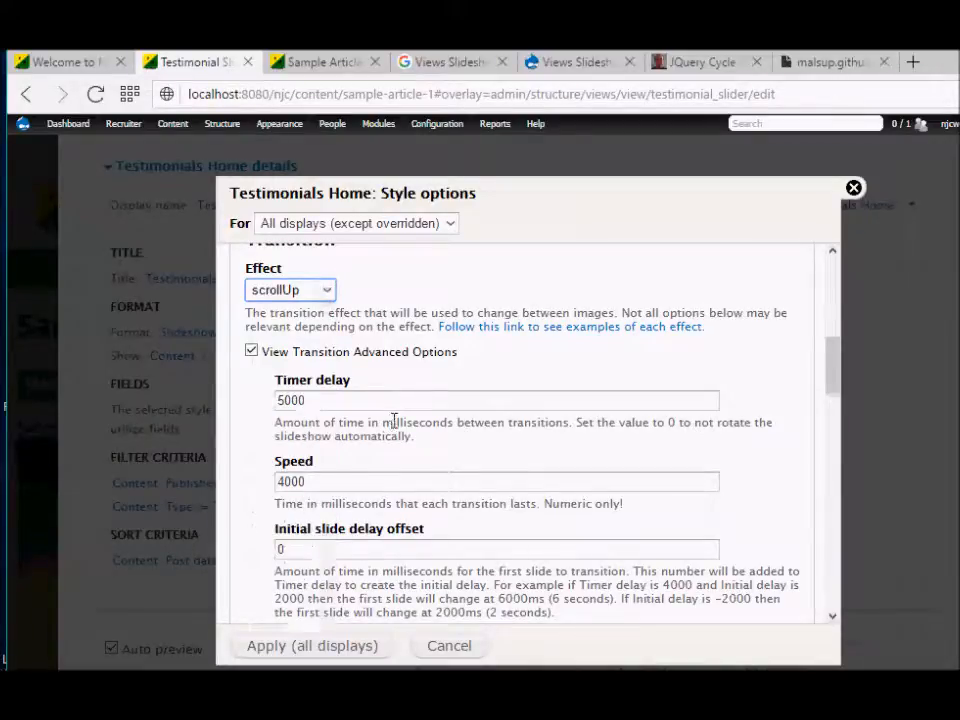
double_click(351, 399)
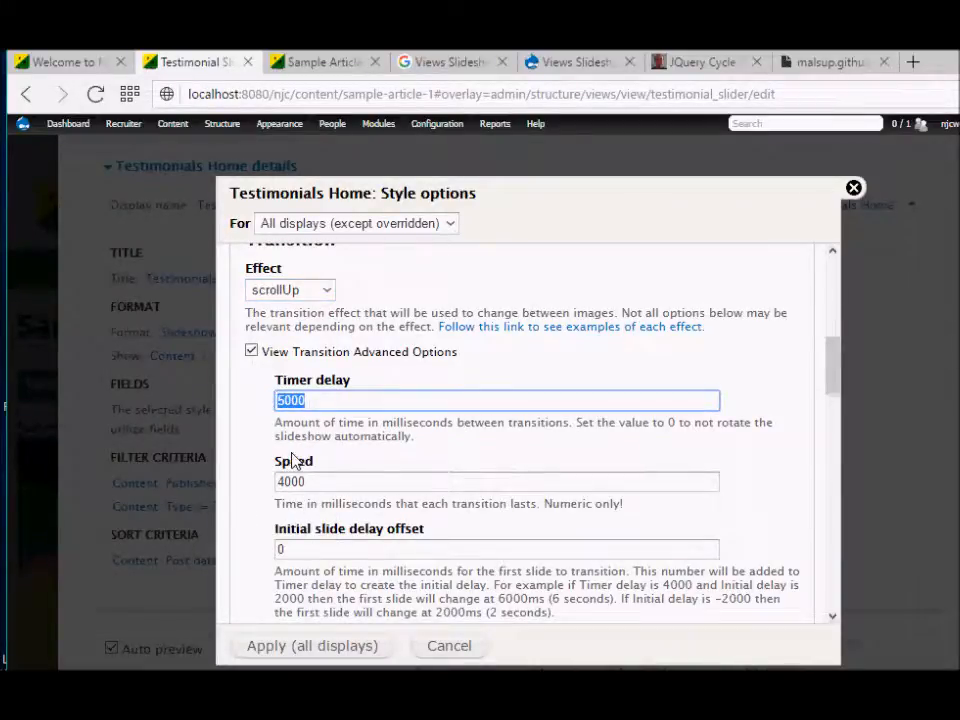
drag(332, 481, 275, 482)
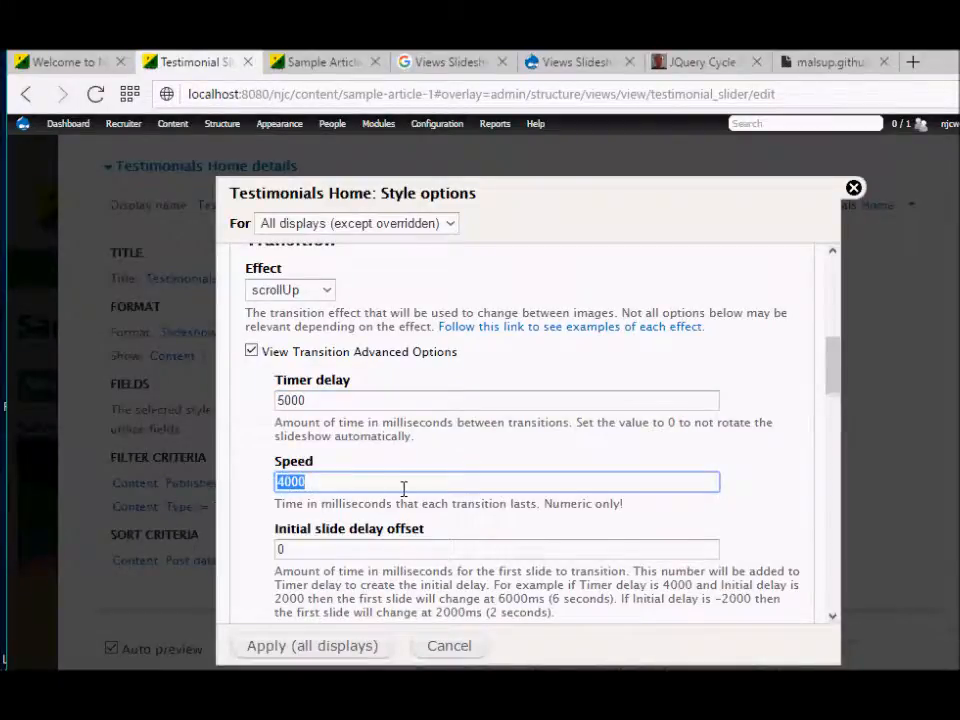
scroll(404, 488, down, 3)
scroll(403, 492, up, 2)
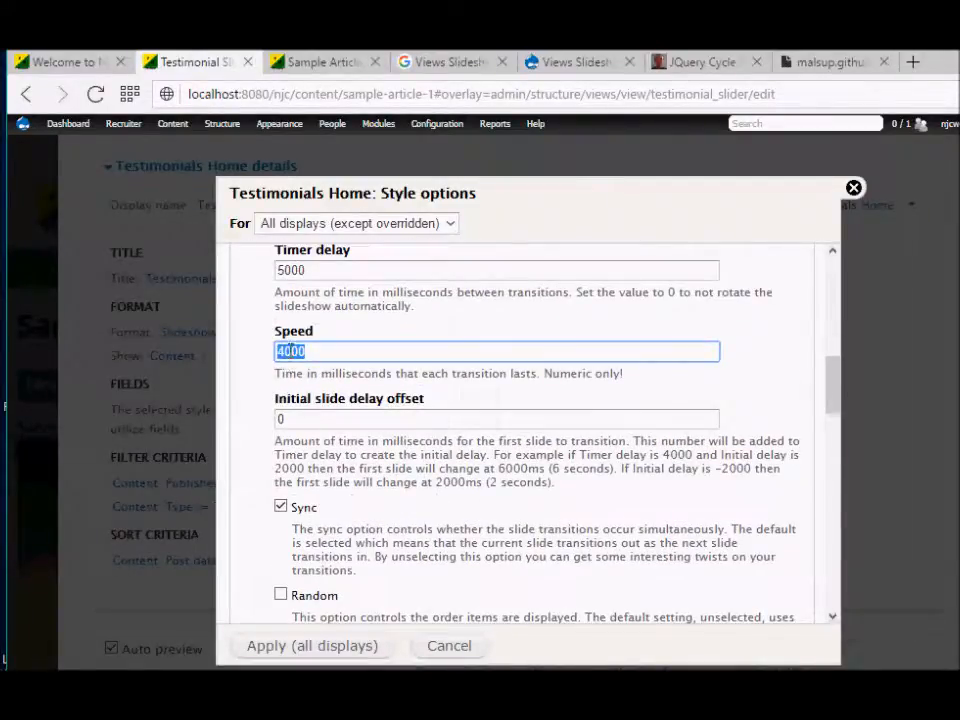
Try a transition speed of 4500 milliseconds in the Cycle options.
click(289, 352)
key(BackSpace)
key(BackSpace)
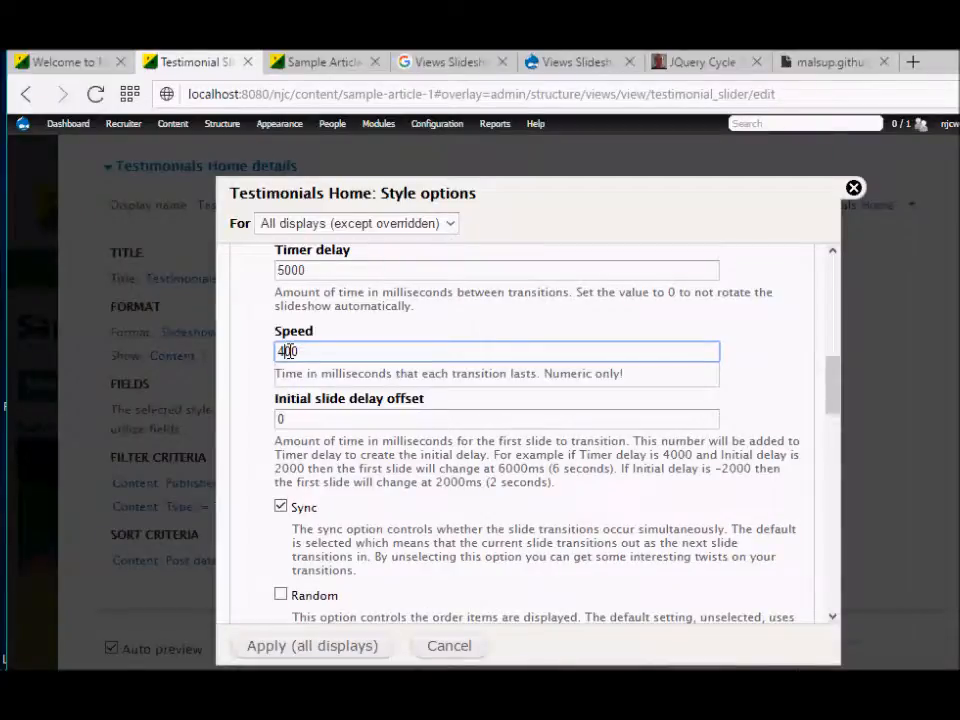
text(1)
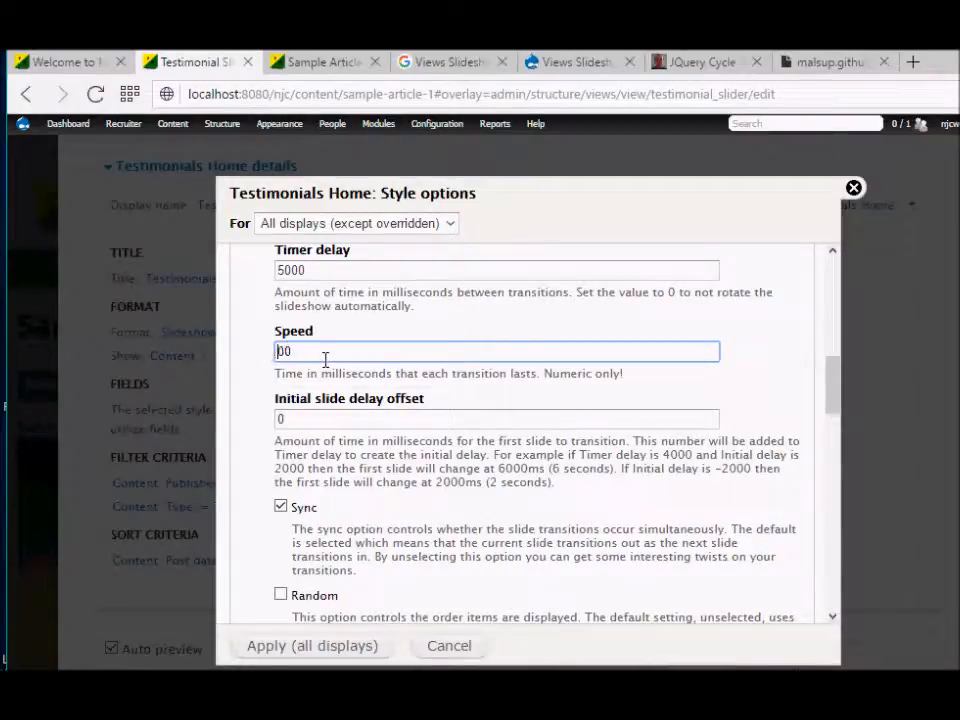
text(45)
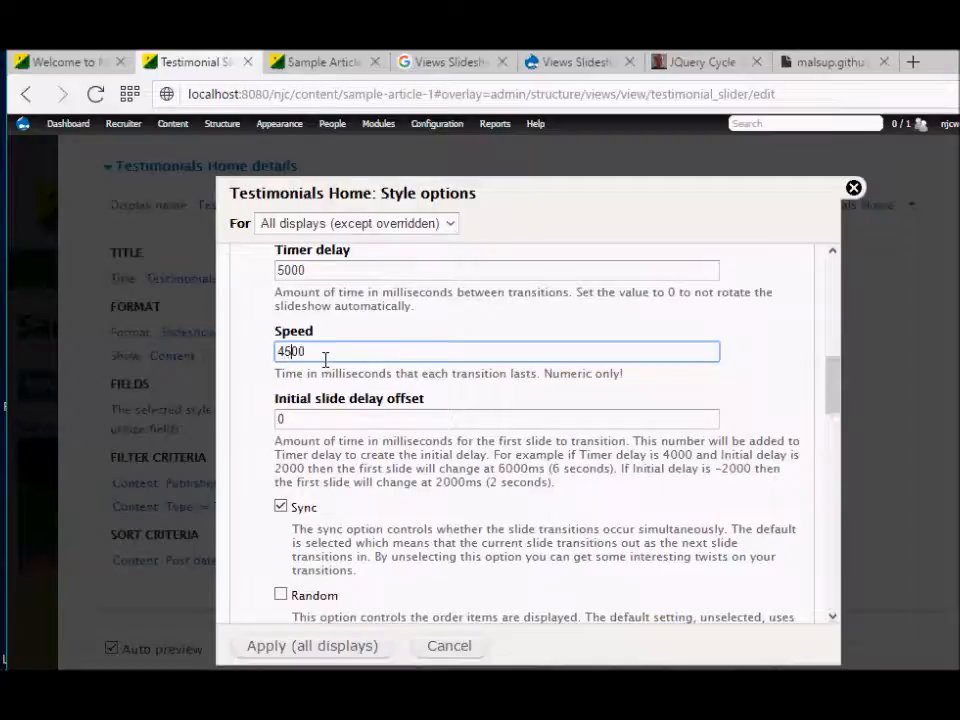
Review the slideshow's action options and bottom widgets, and leave the style options without applying changes.
scroll(374, 499, down, 1)
scroll(374, 506, down, 3)
scroll(376, 507, down, 1)
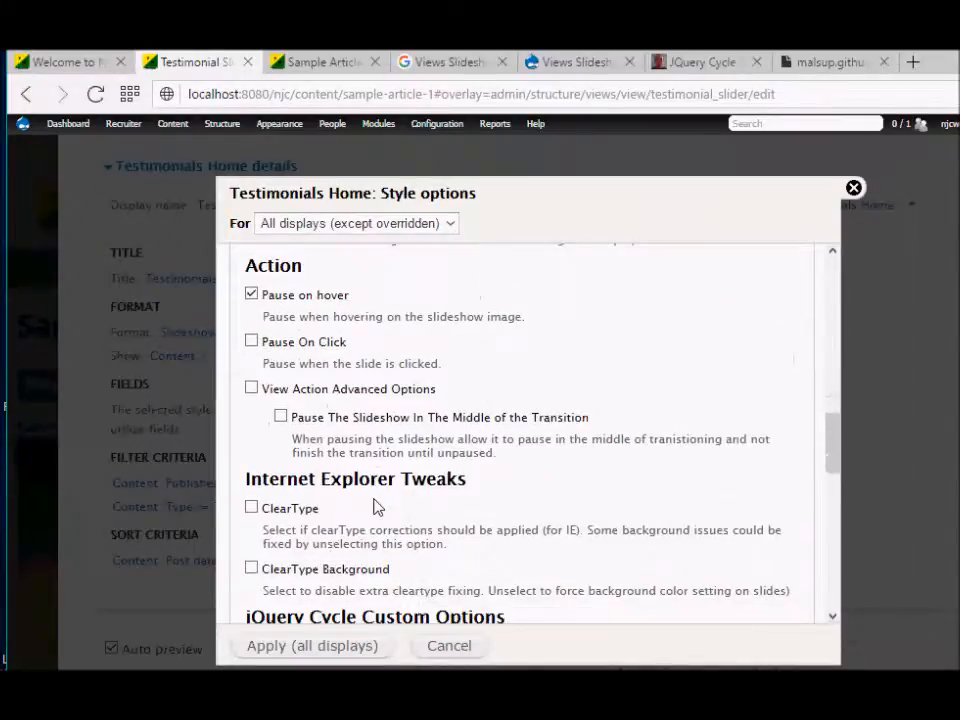
scroll(378, 507, down, 6)
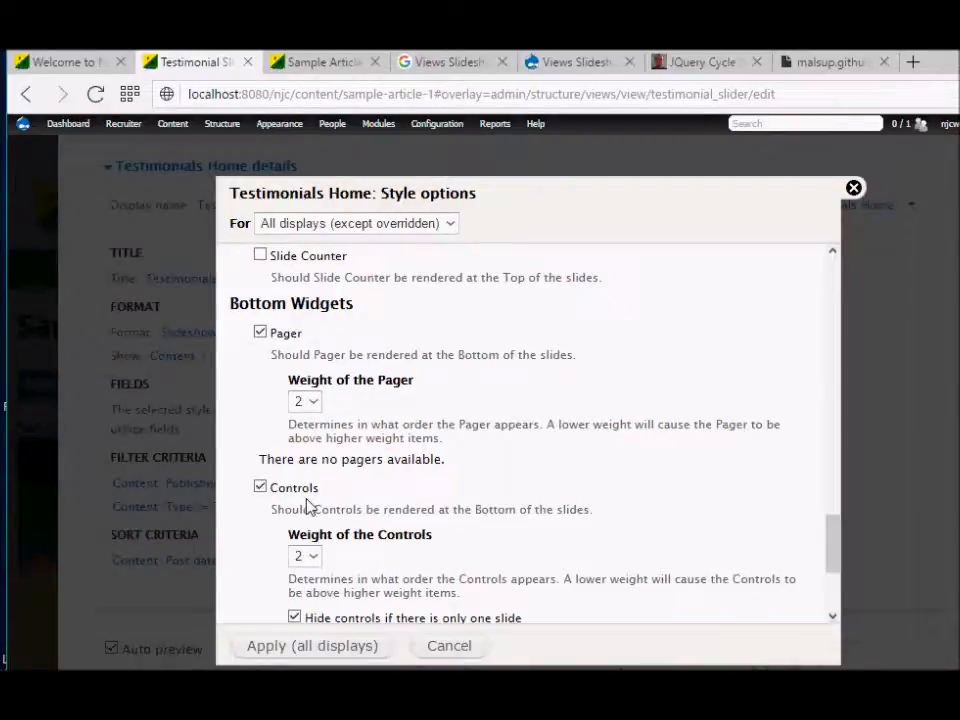
scroll(306, 495, down, 5)
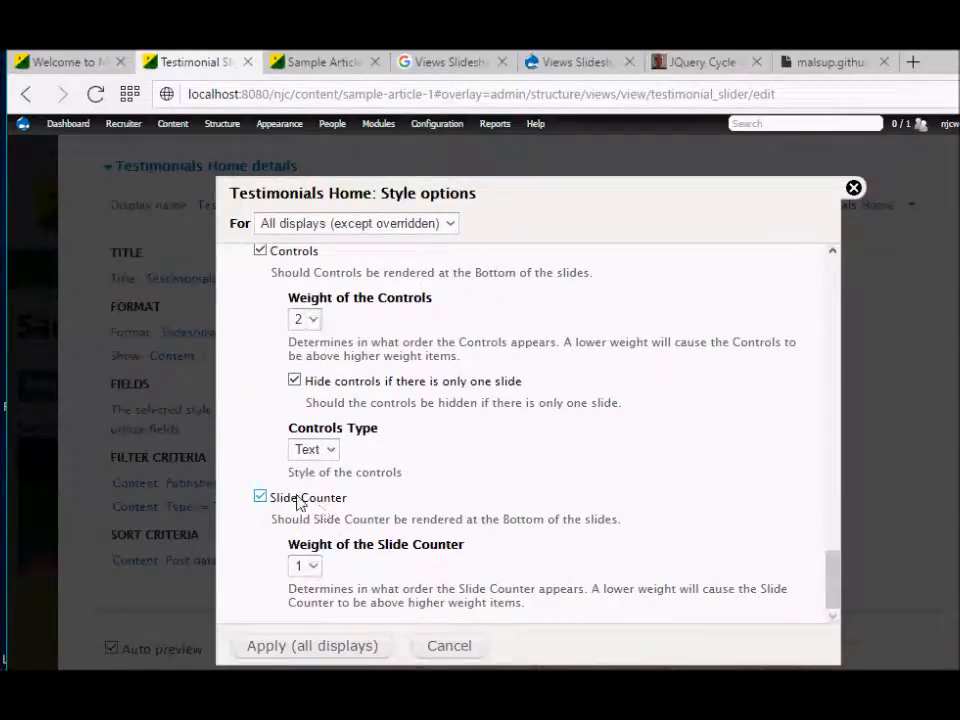
drag(283, 503, 373, 505)
click(373, 505)
scroll(373, 505, up, 3)
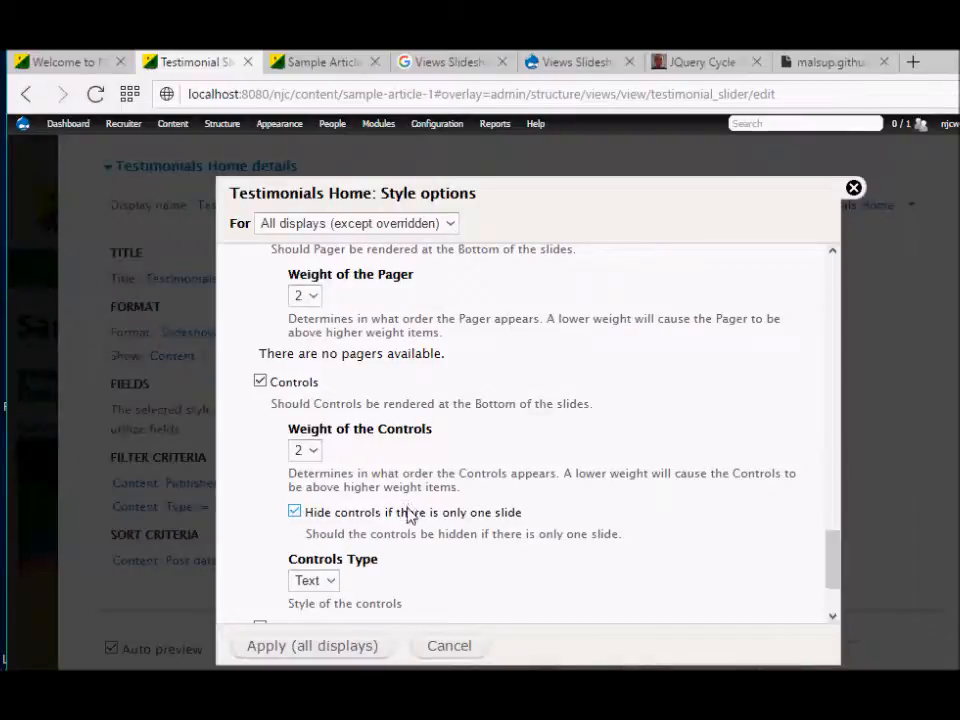
click(853, 188)
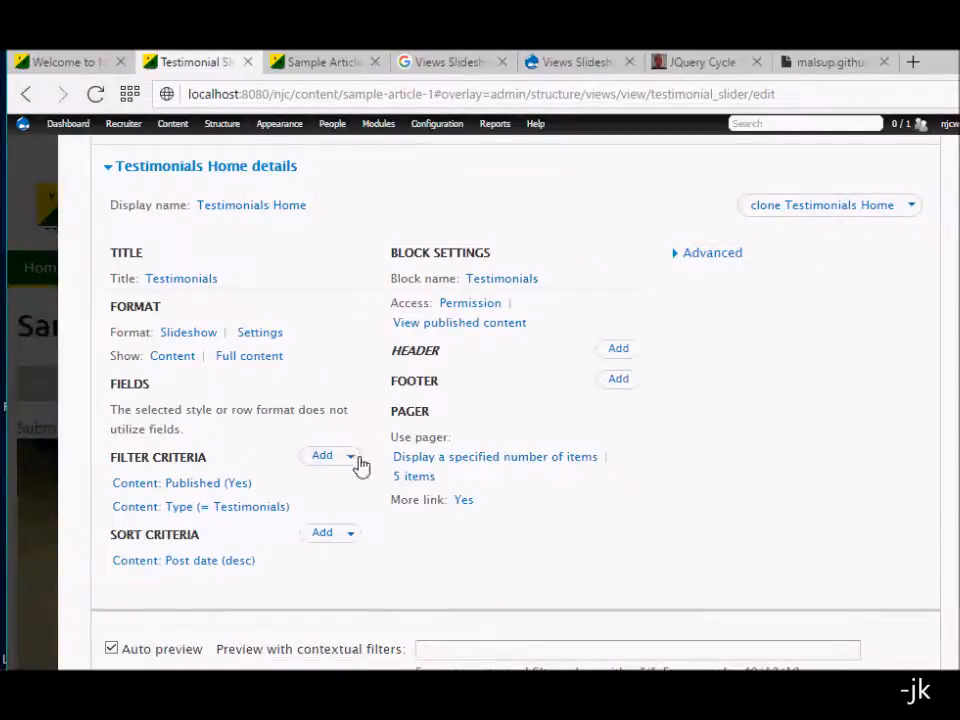
Check the row style options of Testimonials Home, and examine its slideshow preview and block settings.
click(172, 357)
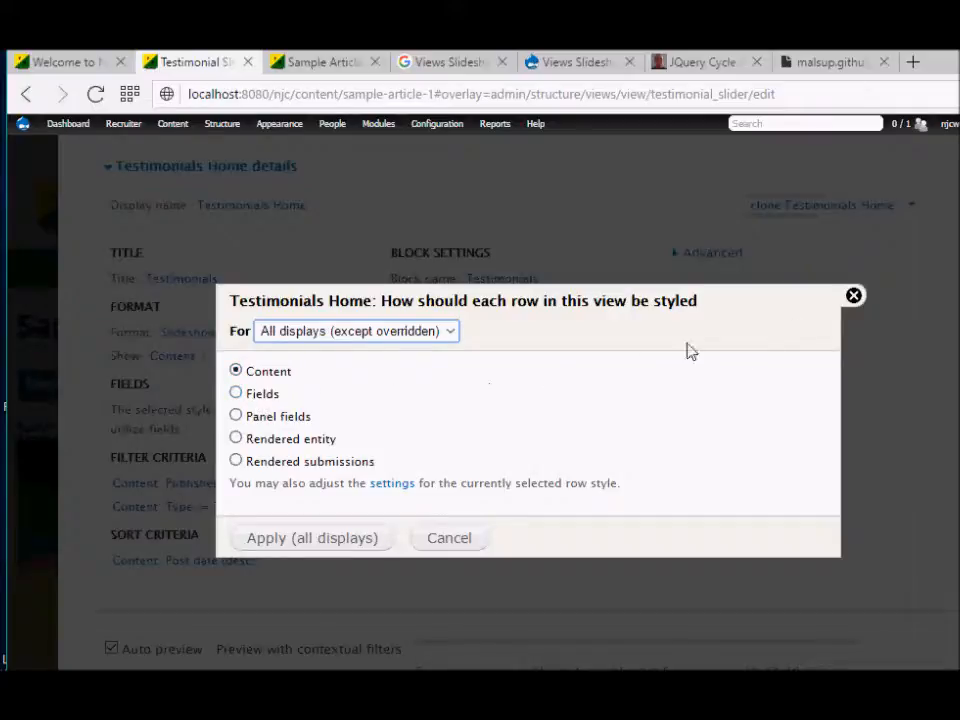
click(852, 298)
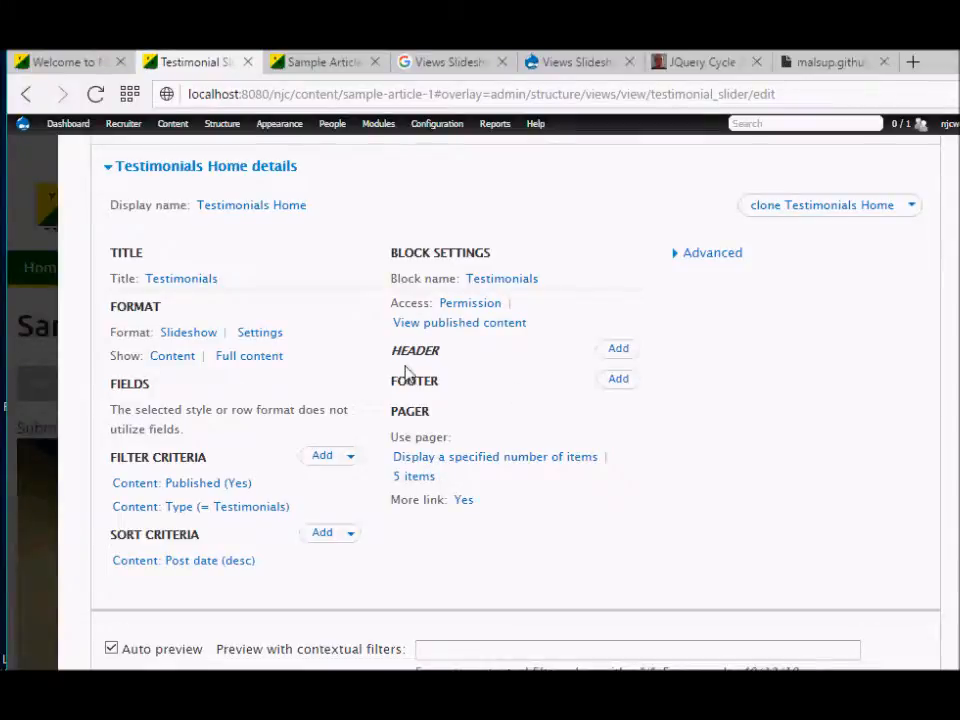
scroll(420, 471, down, 5)
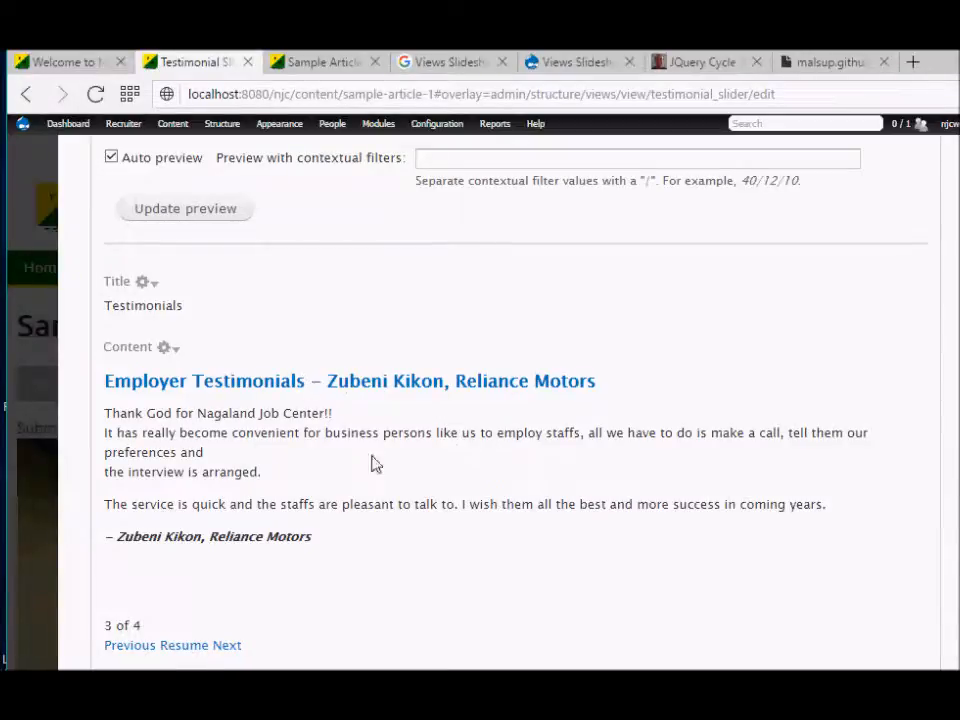
scroll(328, 423, up, 7)
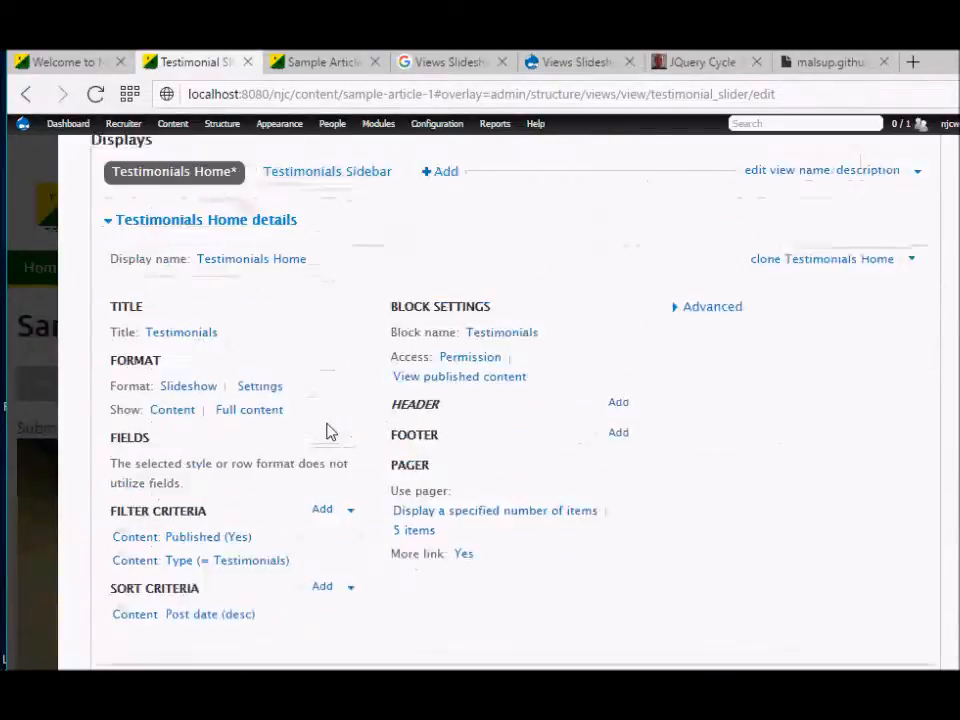
scroll(249, 477, down, 2)
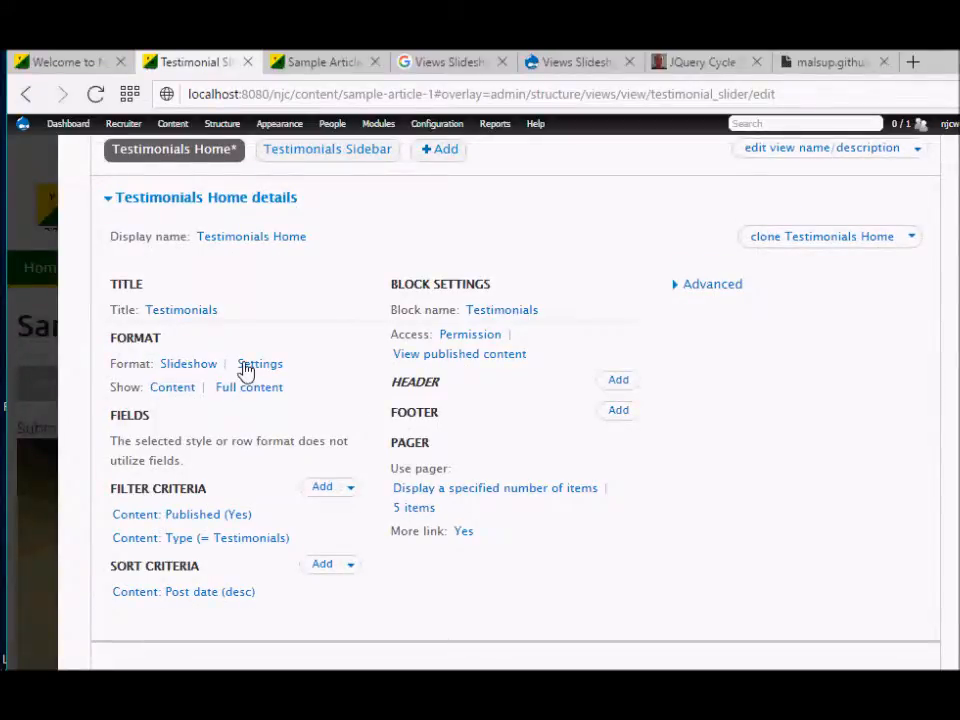
scroll(214, 362, down, 2)
scroll(71, 384, down, 6)
scroll(71, 384, up, 10)
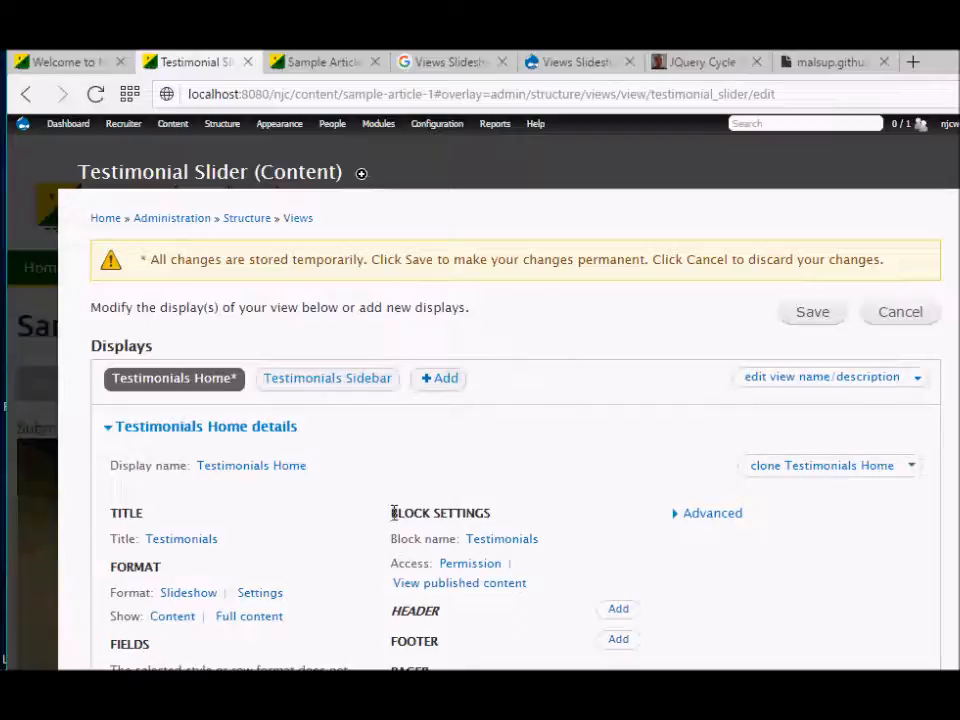
drag(392, 512, 430, 512)
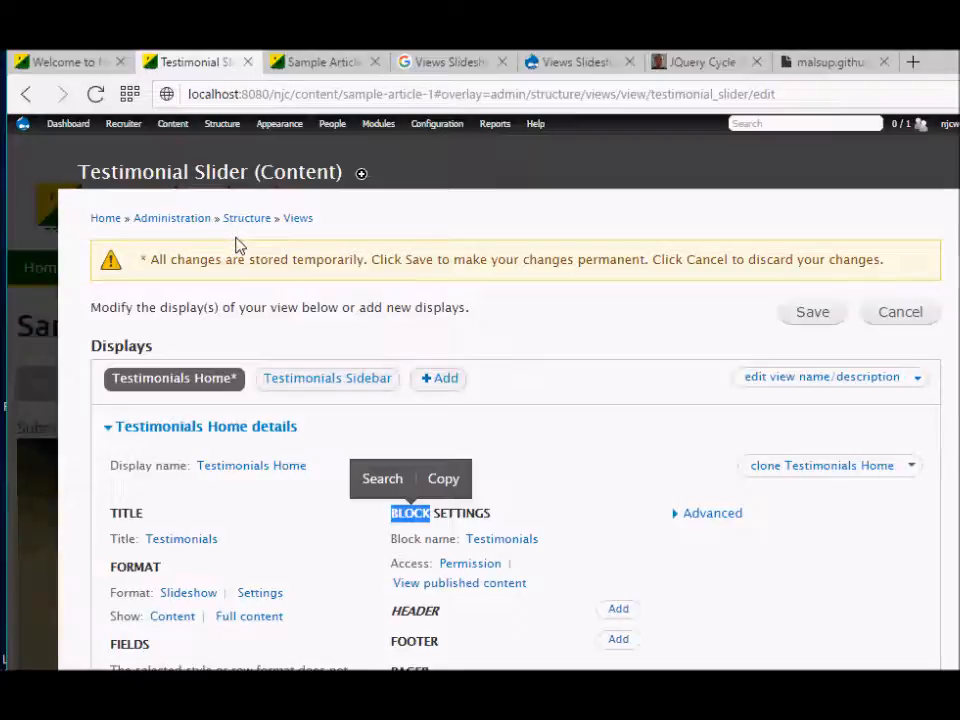
Open the site's Blocks administration page and look through its regions for the testimonial blocks.
mouse_move(220, 124)
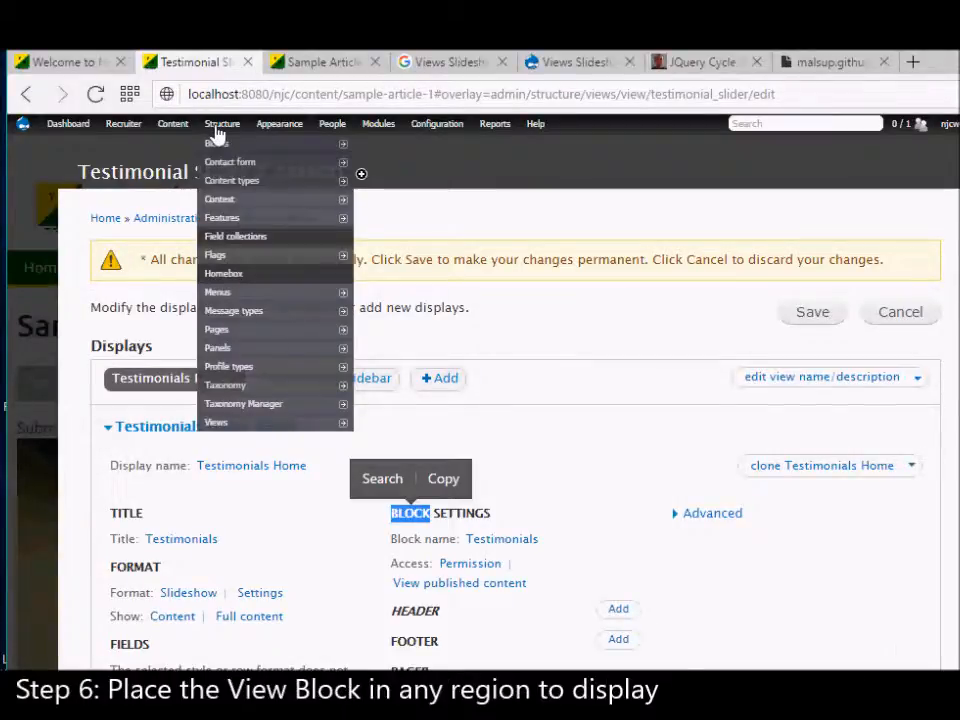
click(217, 145)
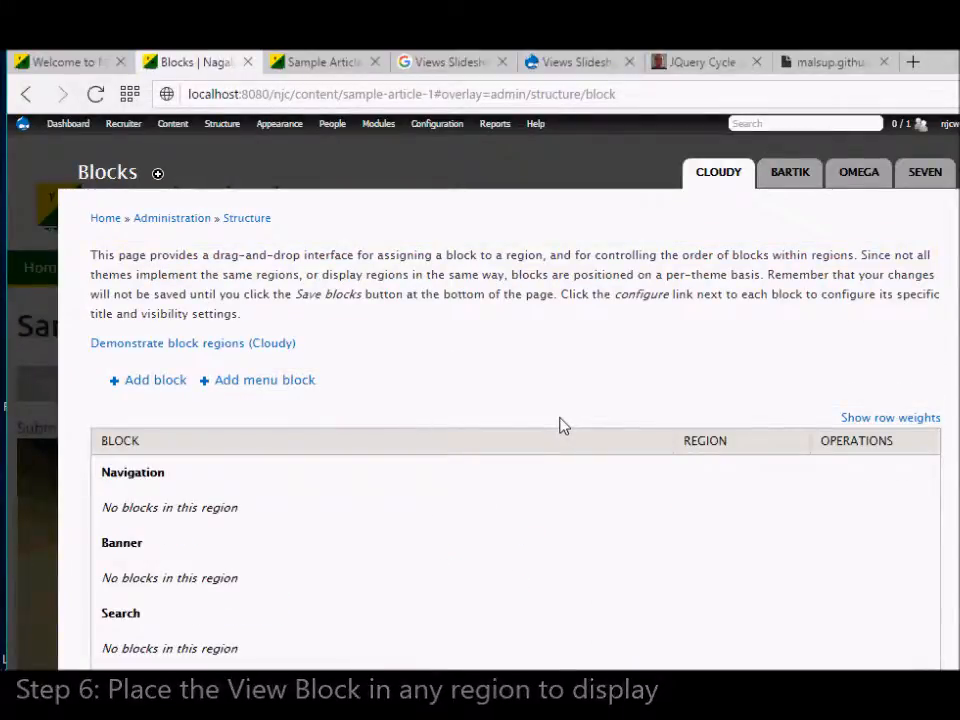
scroll(560, 425, down, 10)
scroll(560, 425, down, 15)
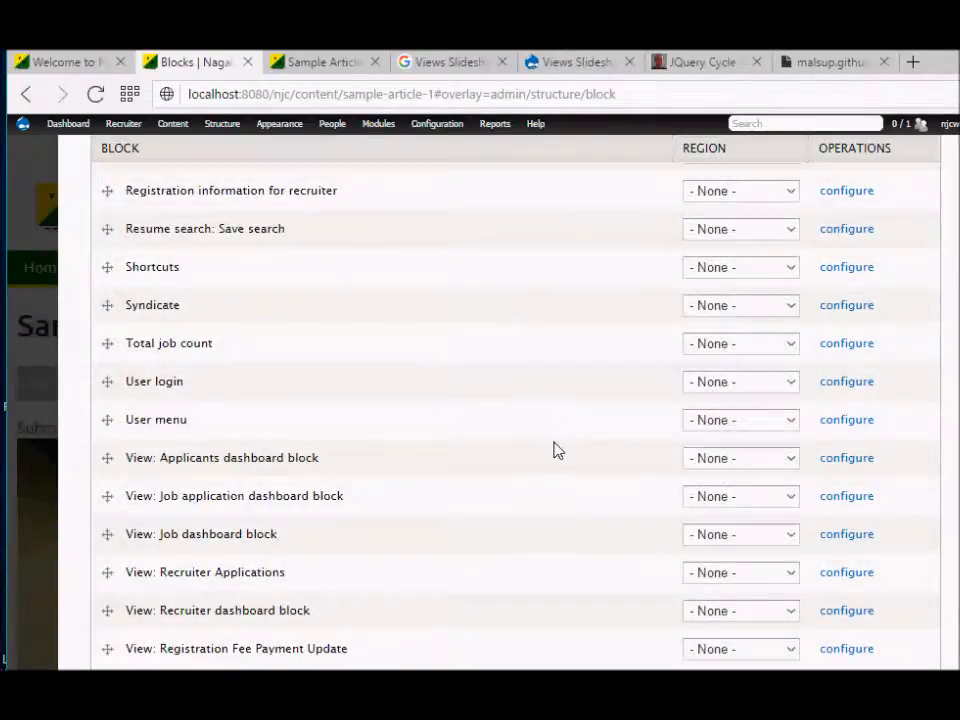
scroll(269, 581, down, 4)
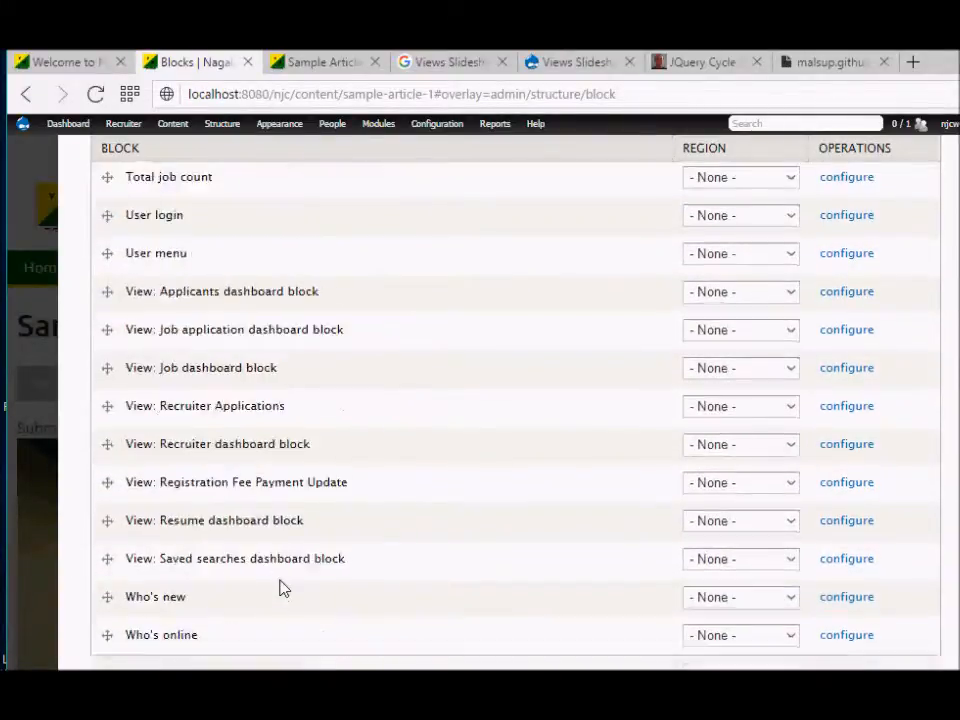
scroll(205, 438, up, 10)
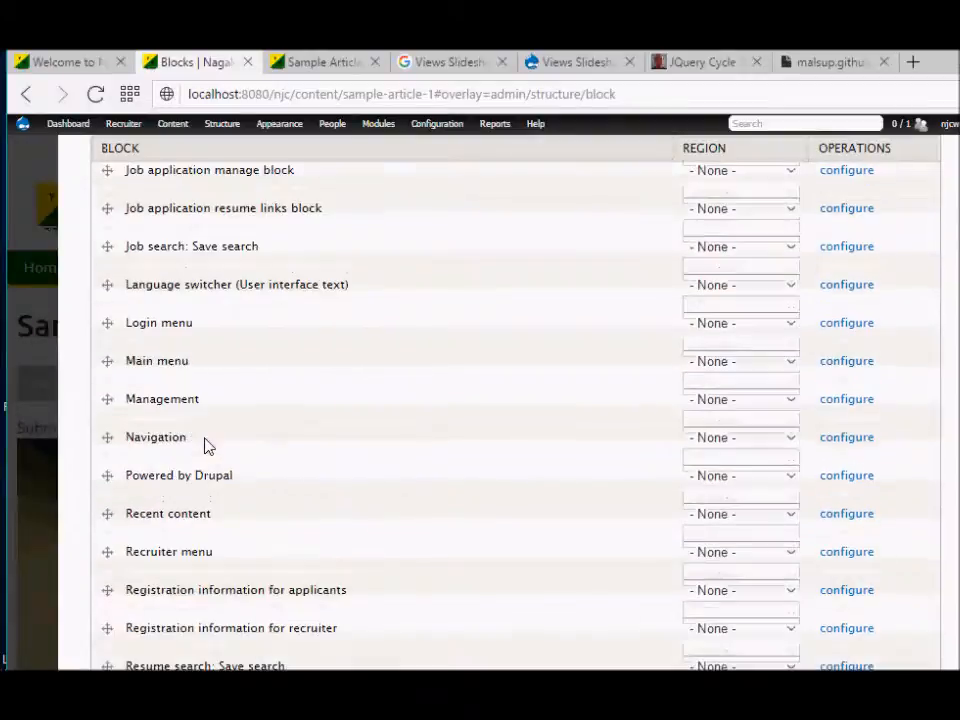
scroll(205, 438, up, 10)
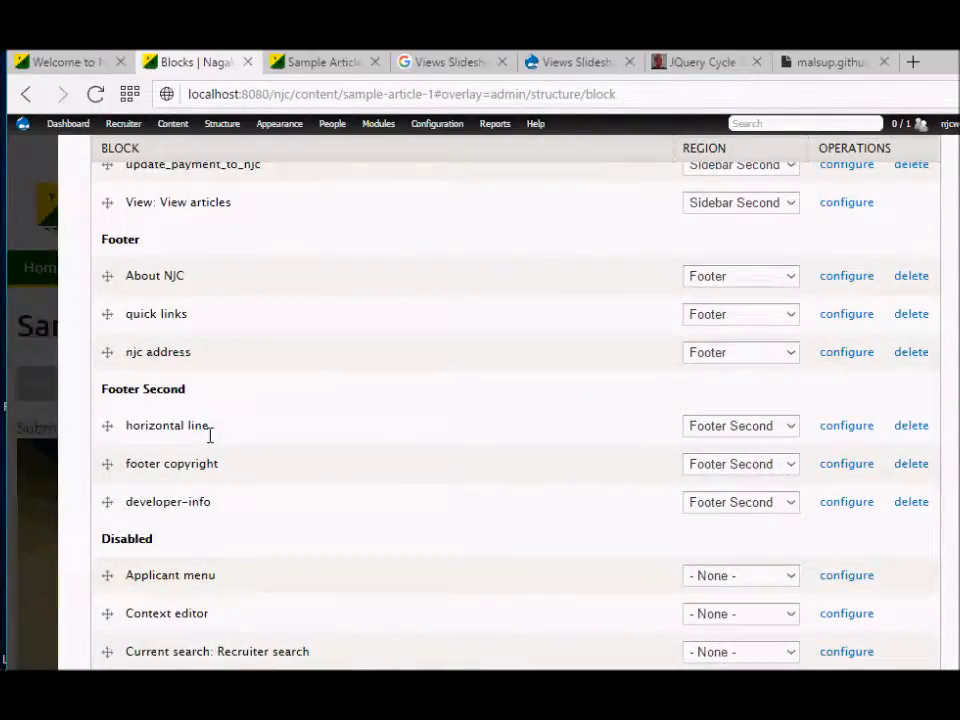
scroll(210, 437, up, 3)
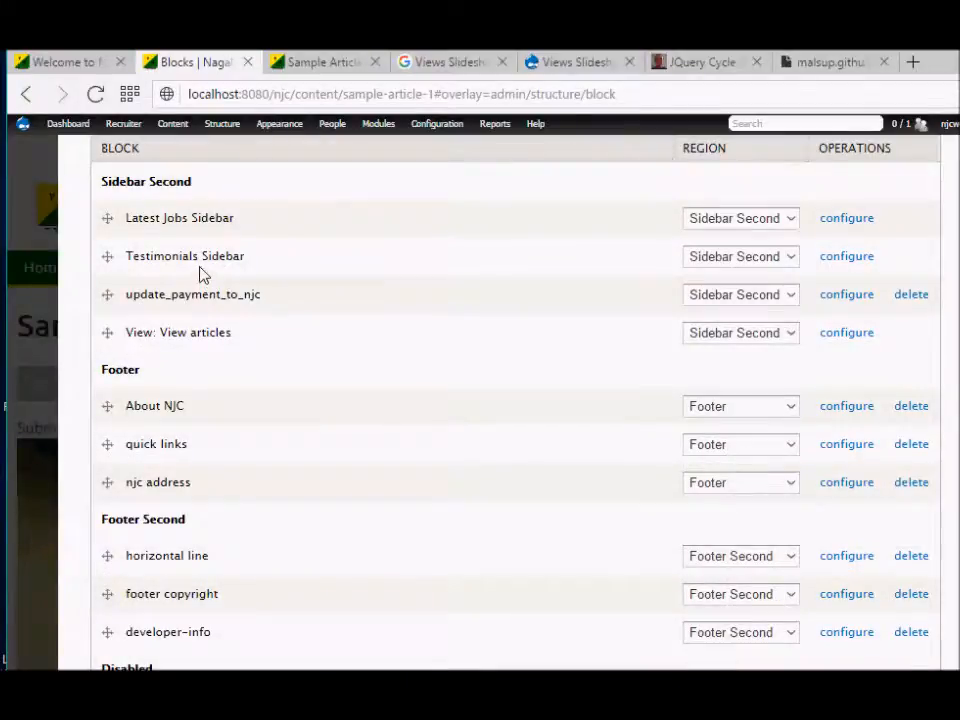
drag(149, 217, 234, 217)
scroll(233, 218, up, 3)
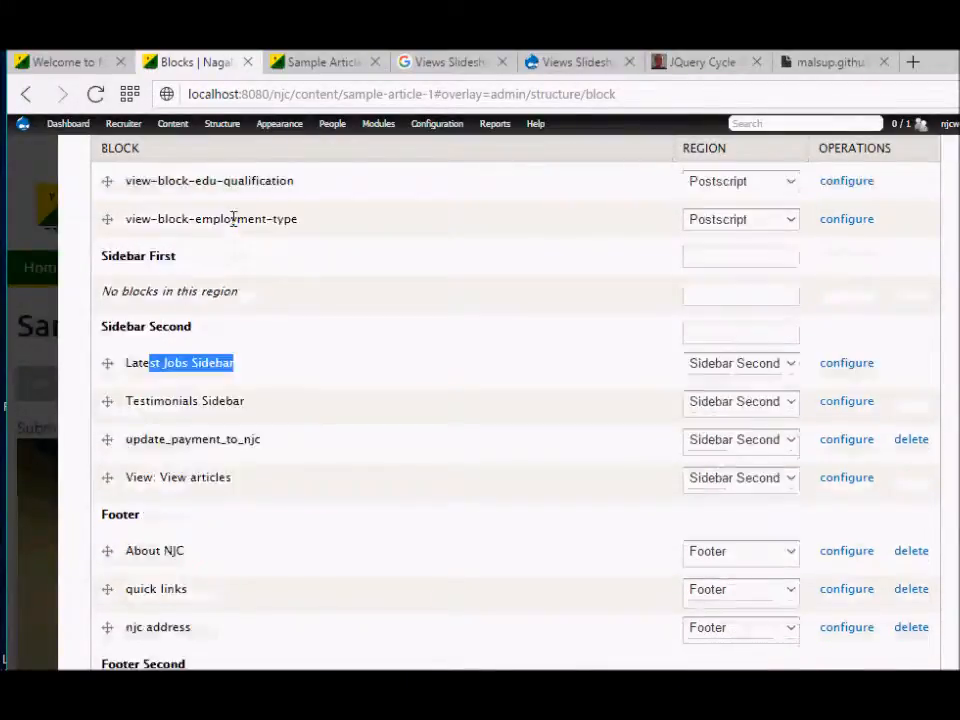
scroll(233, 218, up, 10)
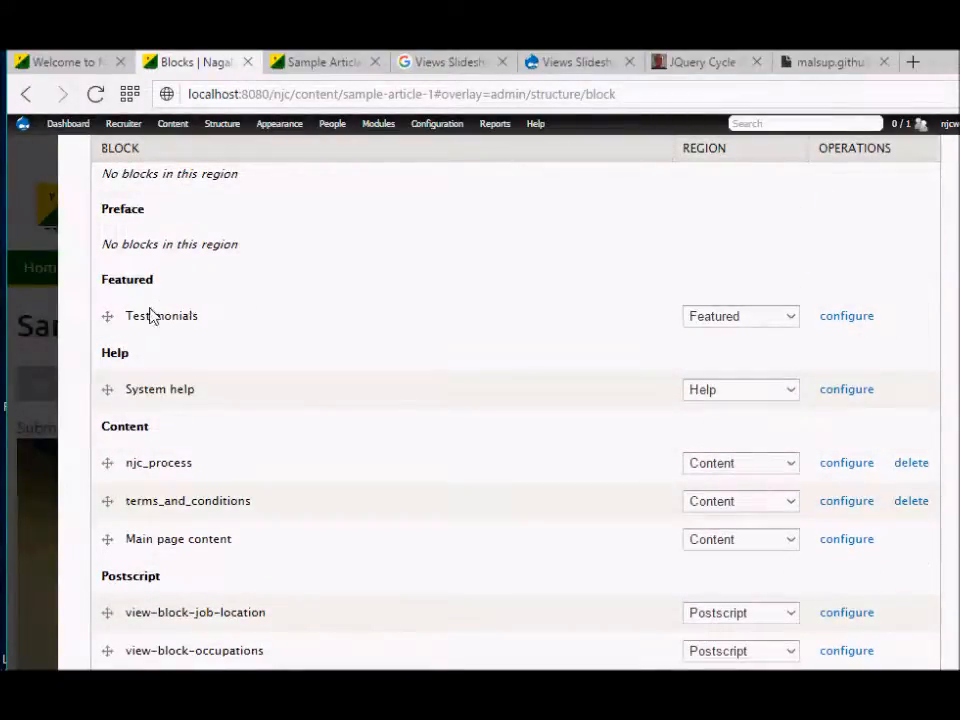
Review the region choices for the Testimonials block and select Featured as its region.
drag(140, 315, 249, 315)
click(163, 322)
double_click(151, 315)
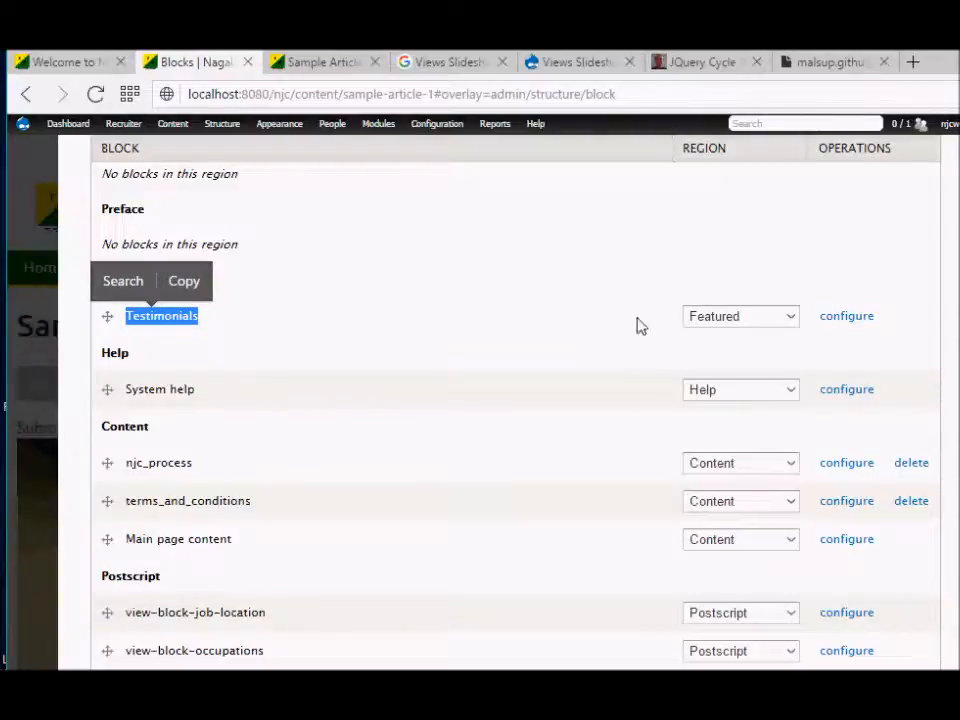
click(302, 279)
double_click(130, 279)
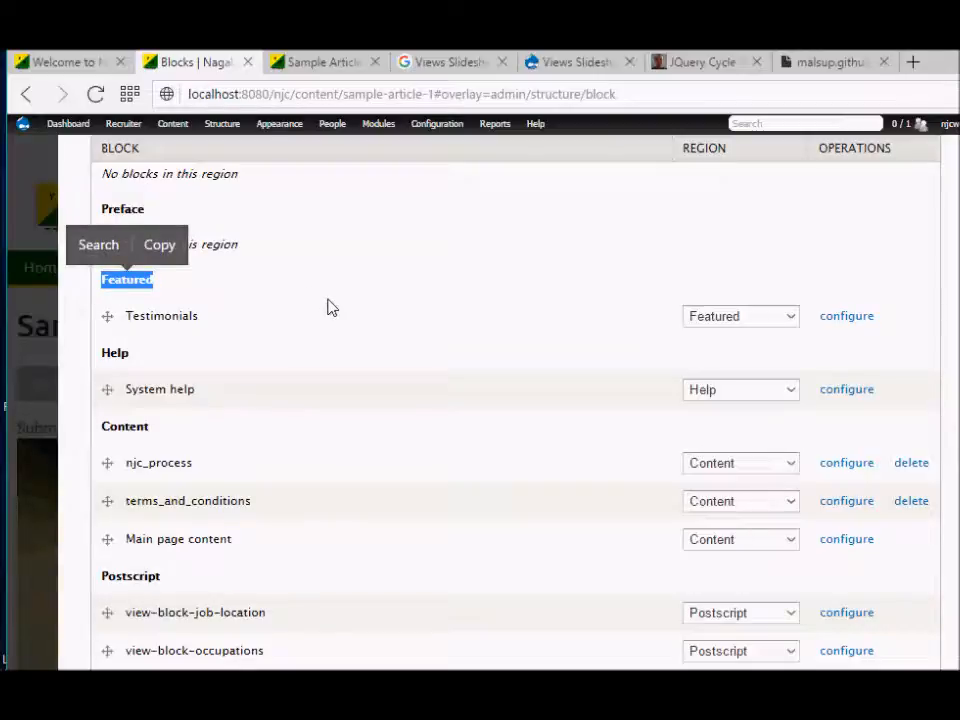
click(721, 324)
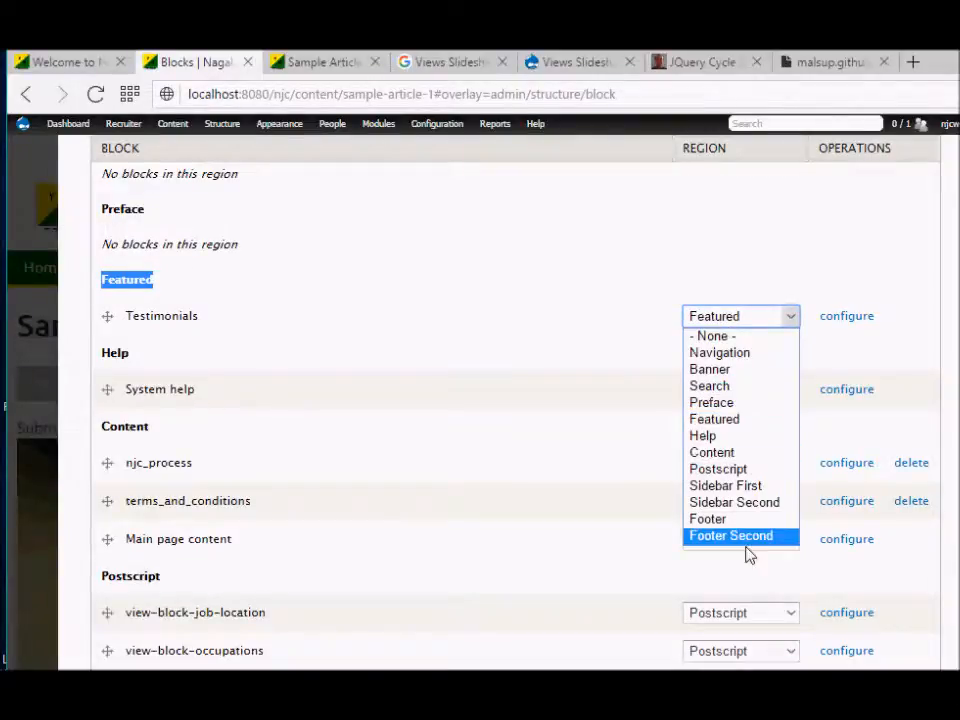
click(745, 420)
scroll(588, 312, down, 15)
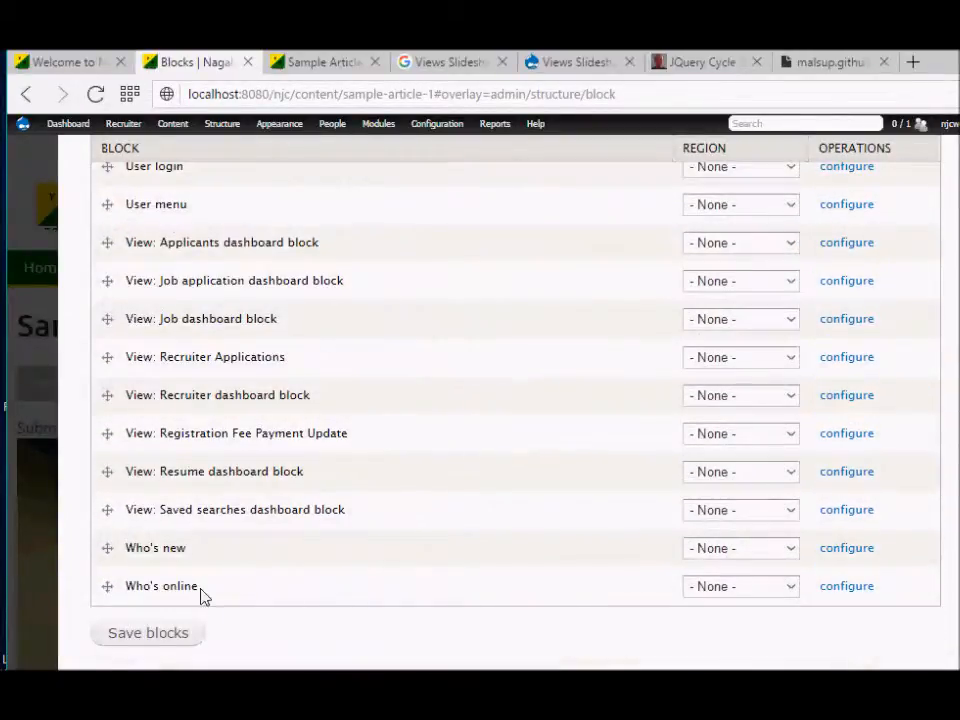
Go from the open Sample Article 1 page to the site's home page and view the testimonial slideshow.
click(315, 63)
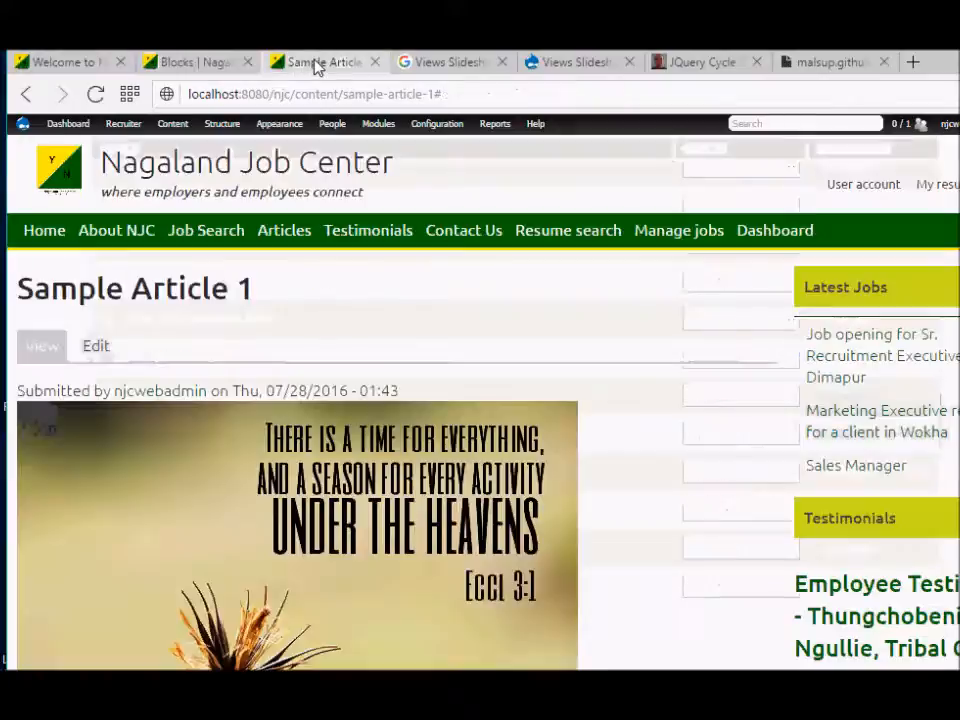
click(136, 178)
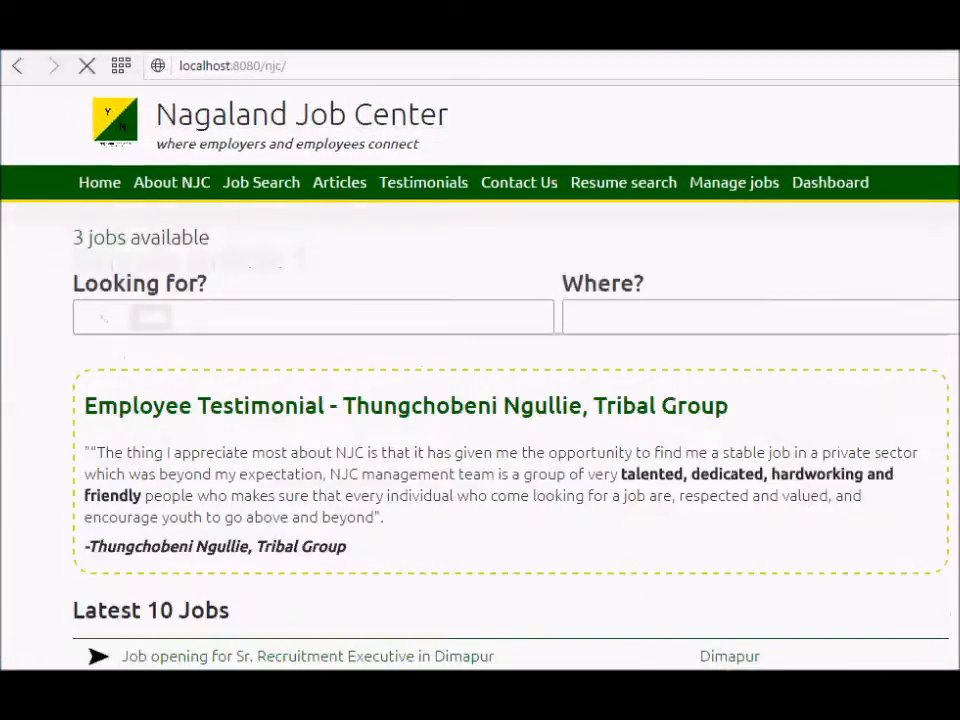
scroll(480, 400, down, 3)
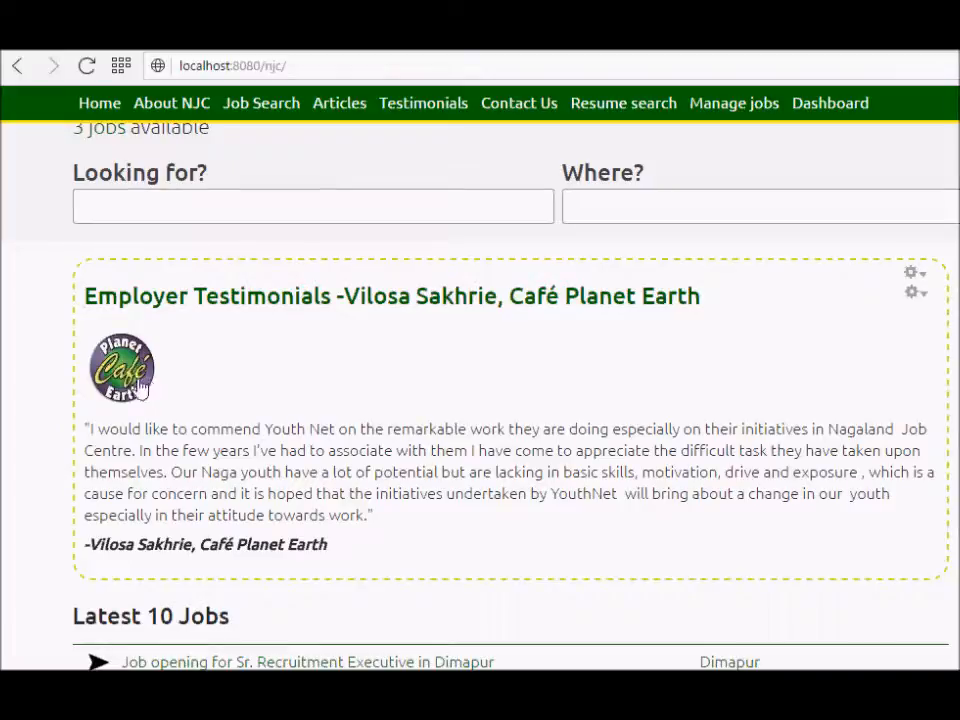
drag(118, 428, 385, 534)
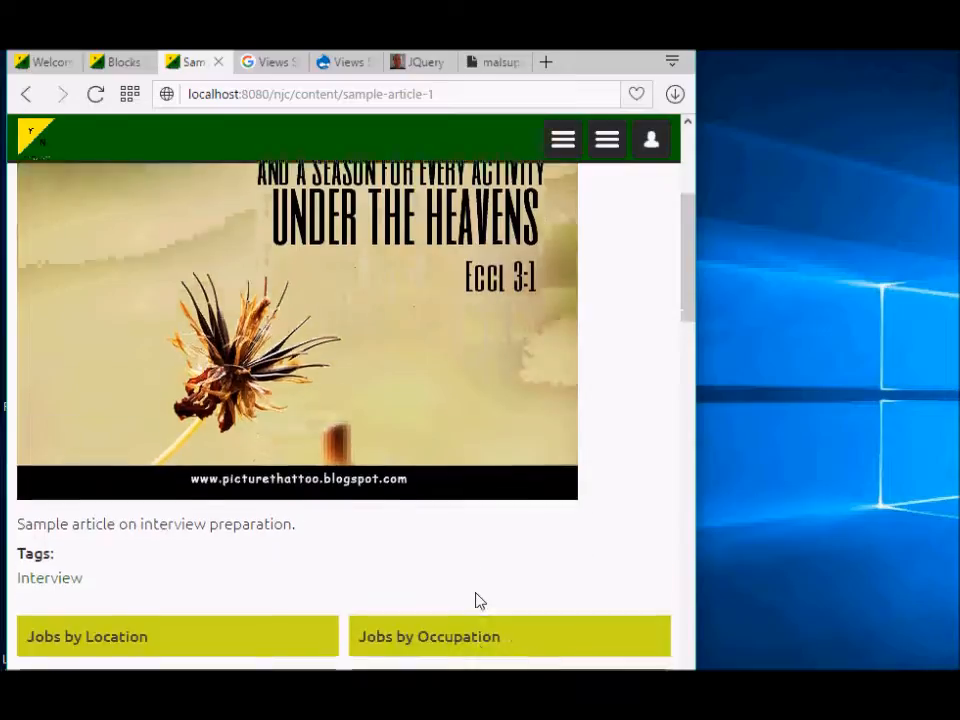
Examine the sidebar Testimonials block on the Sample Article 1 page at different browser window widths.
scroll(476, 601, down, 10)
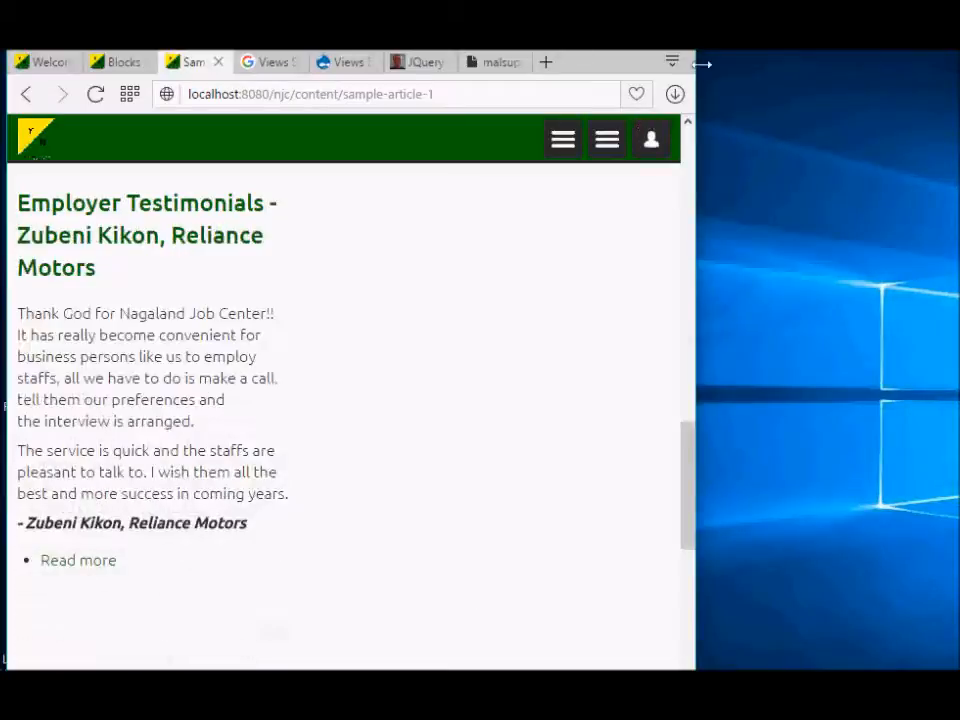
double_click(629, 49)
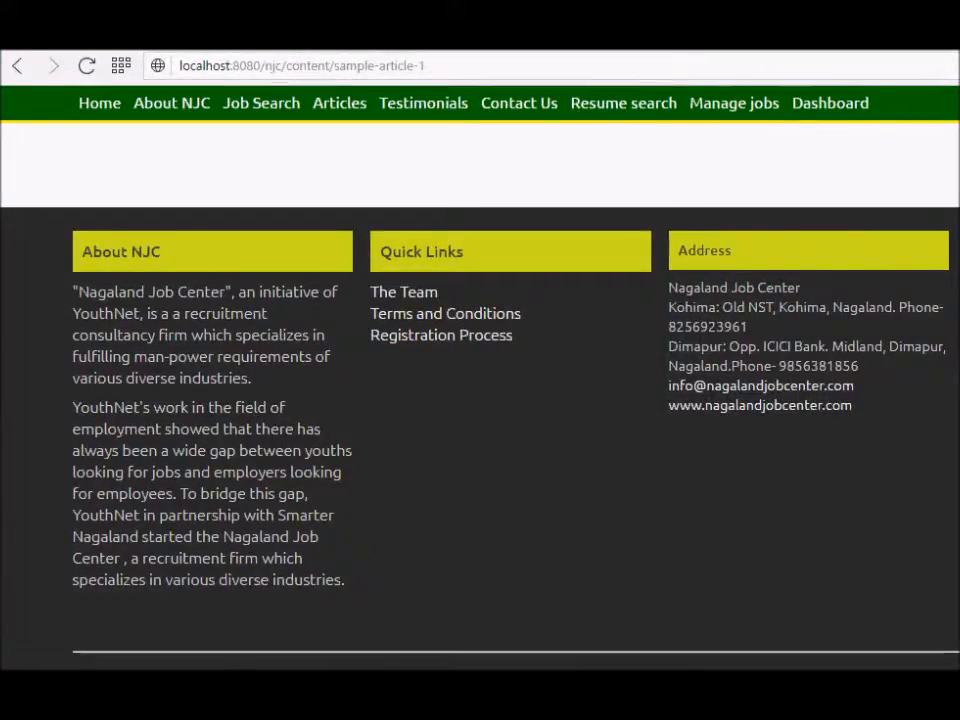
click(957, 52)
drag(701, 84, 938, 113)
drag(933, 582, 949, 354)
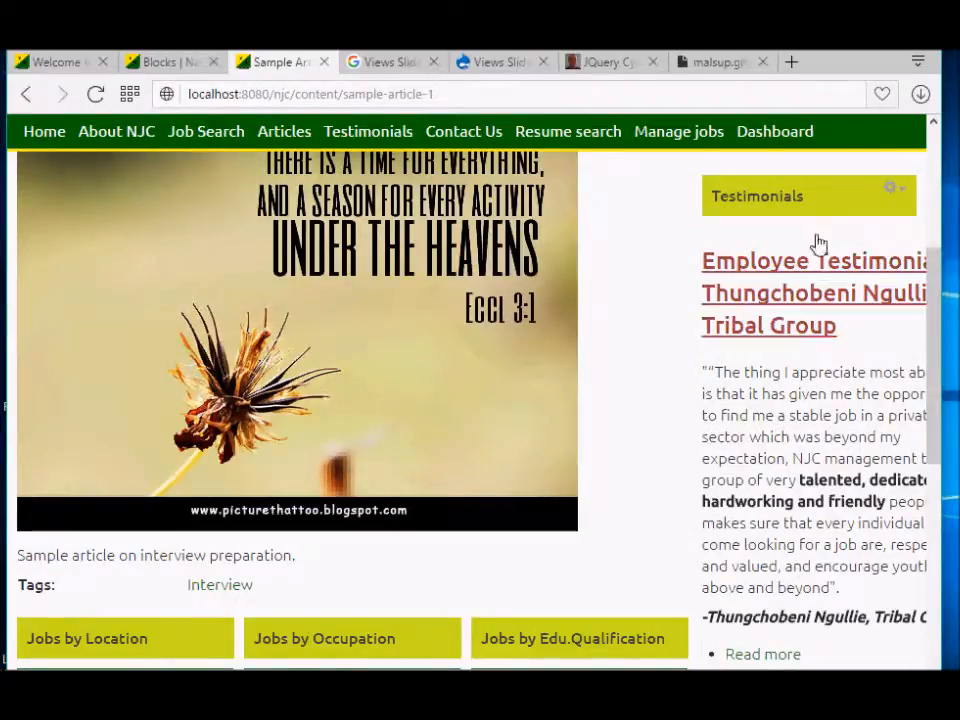
double_click(780, 196)
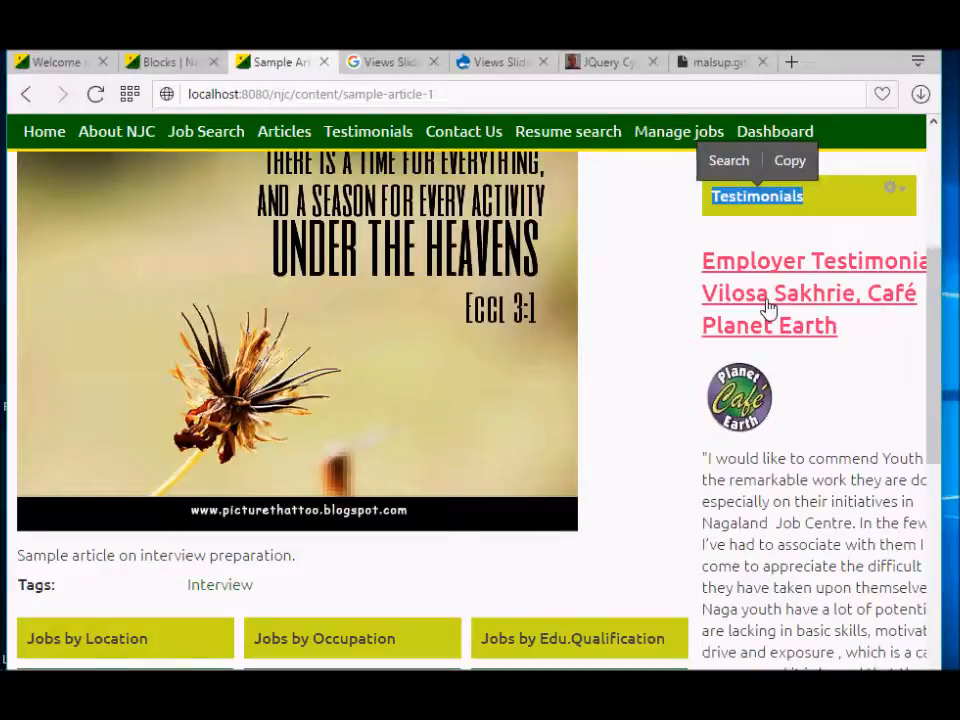
scroll(715, 493, down, 5)
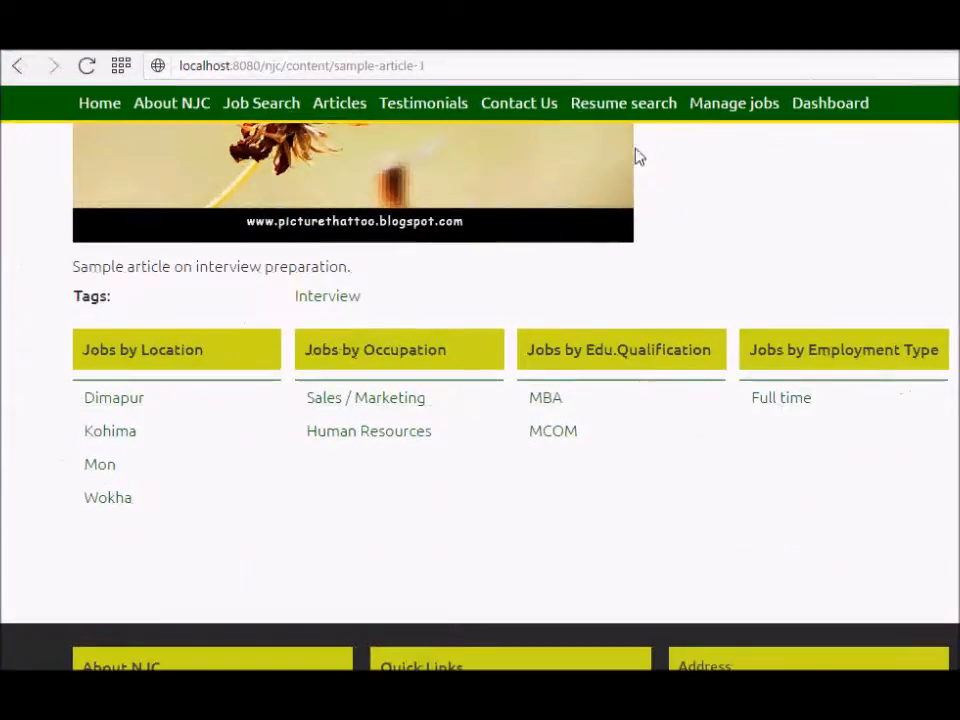
scroll(634, 154, up, 5)
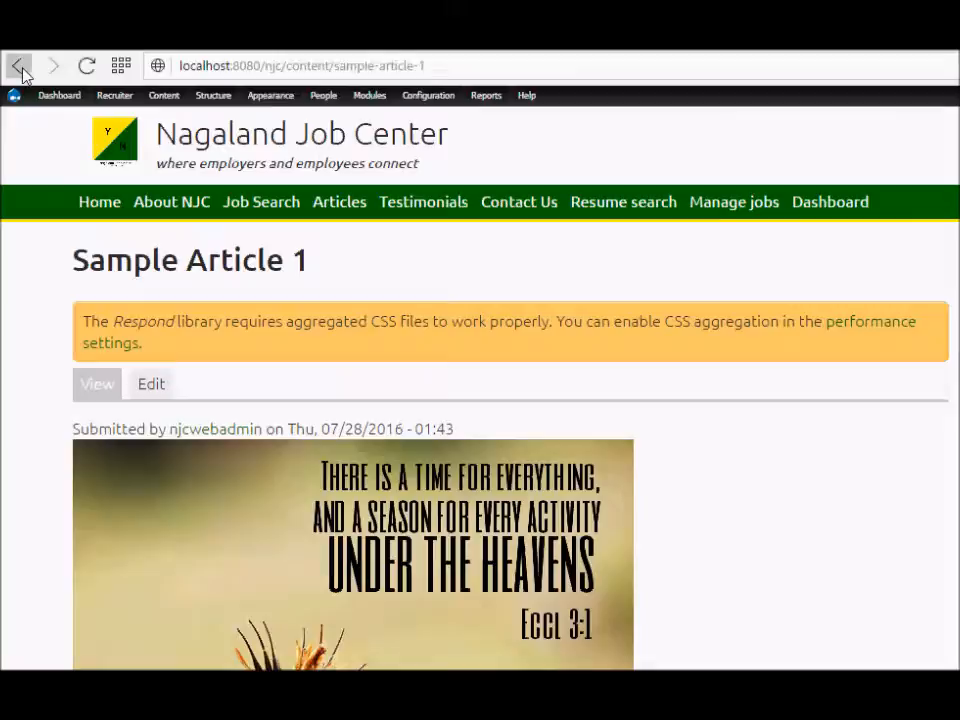
Return to the home page and open the configuration of its testimonial slideshow block.
click(19, 66)
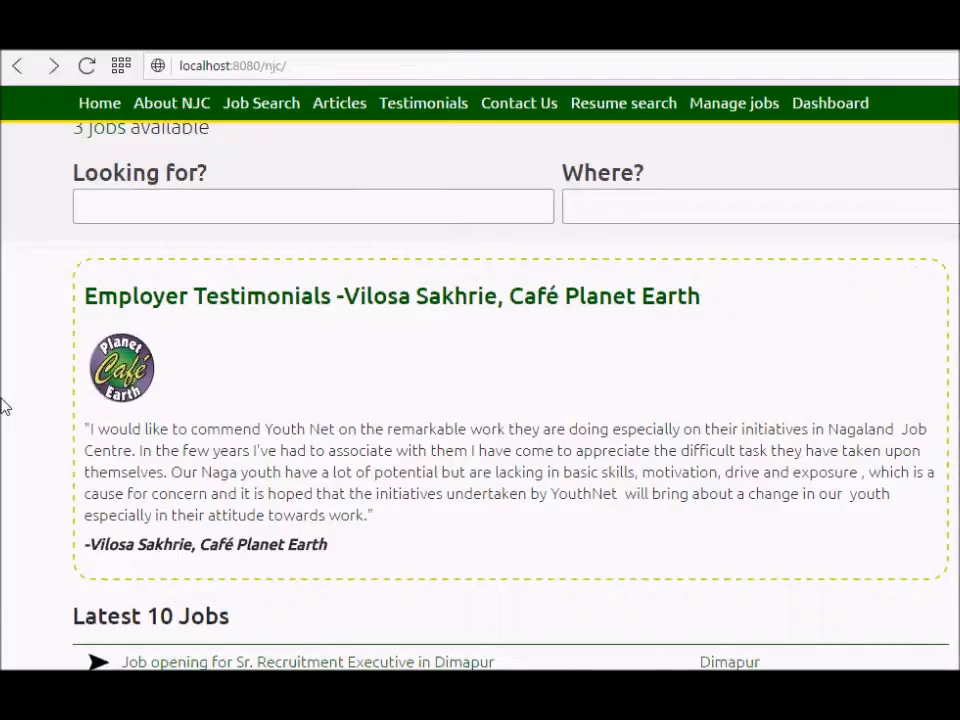
mouse_move(709, 355)
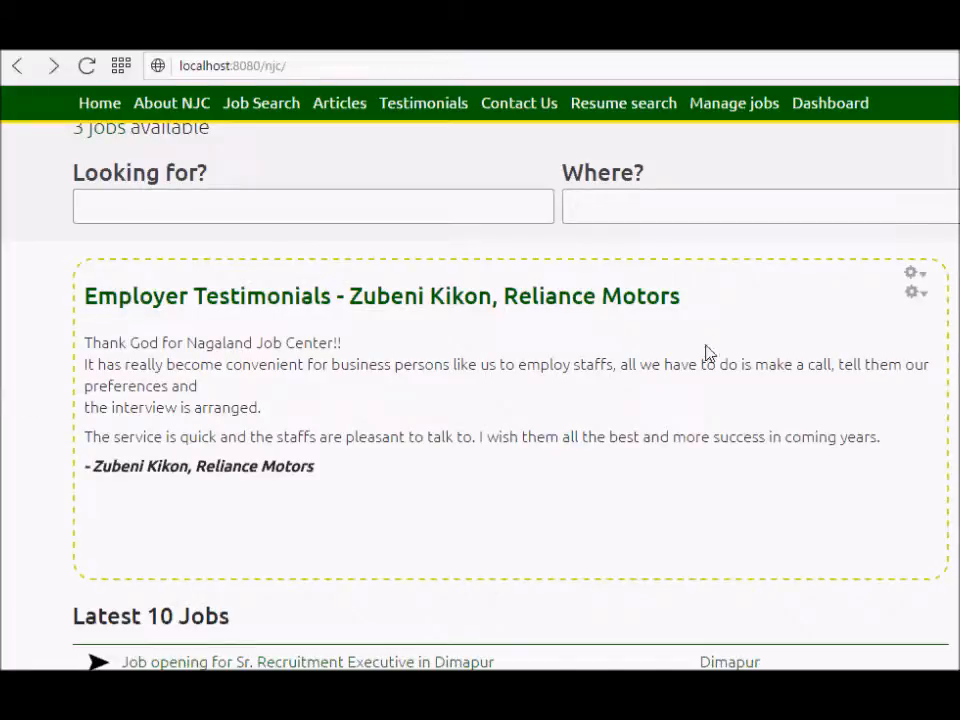
click(920, 280)
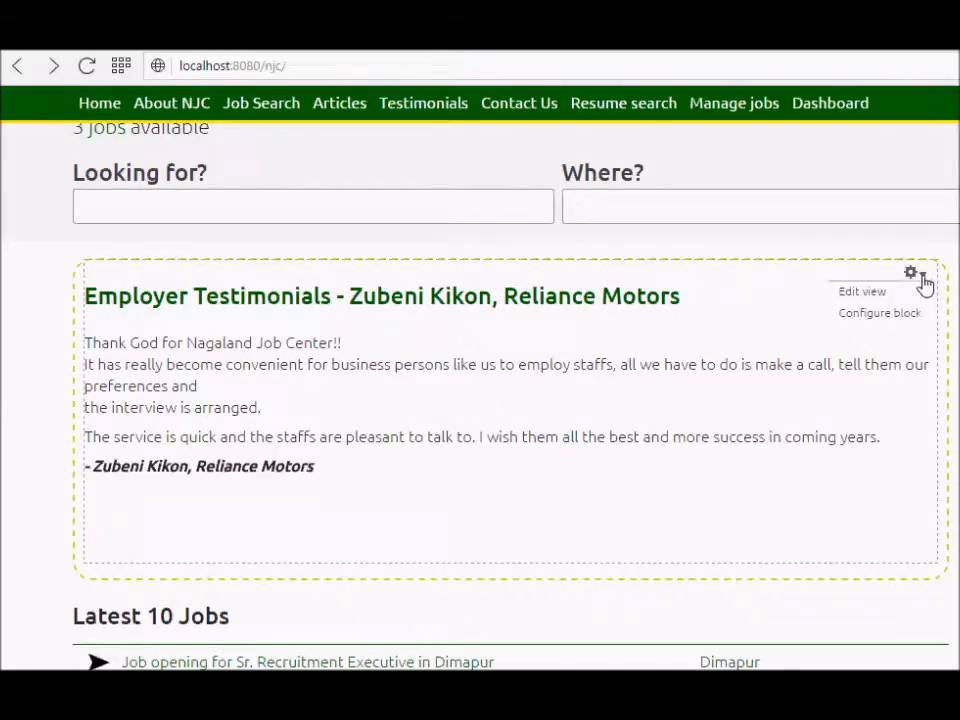
click(868, 314)
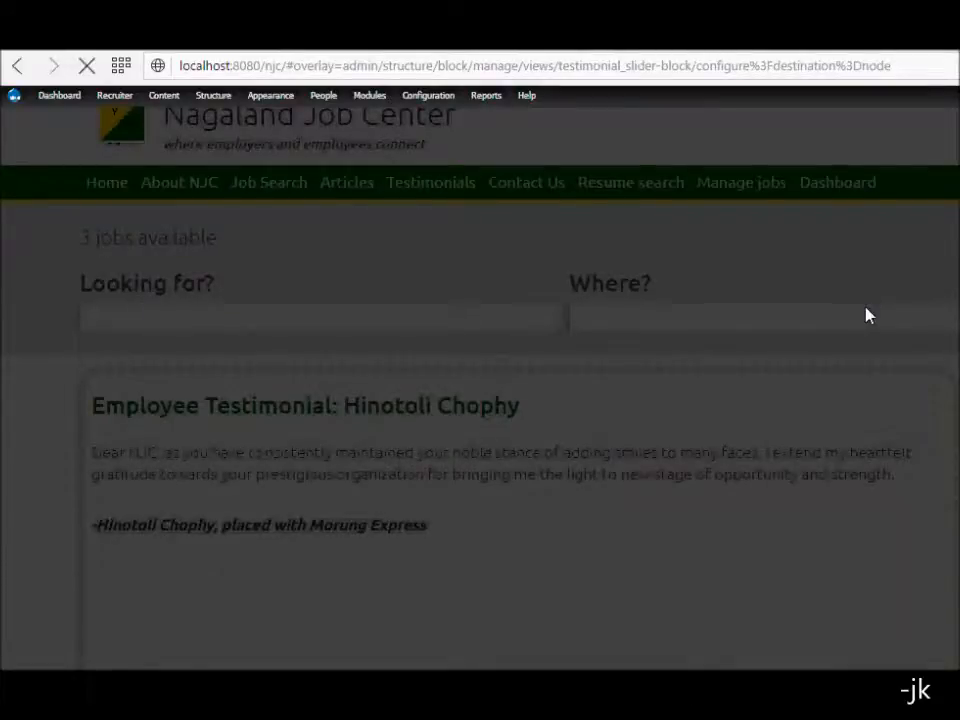
Review the block's visibility settings for pages and content types, and go back to the home page slideshow without saving.
scroll(868, 314, down, 5)
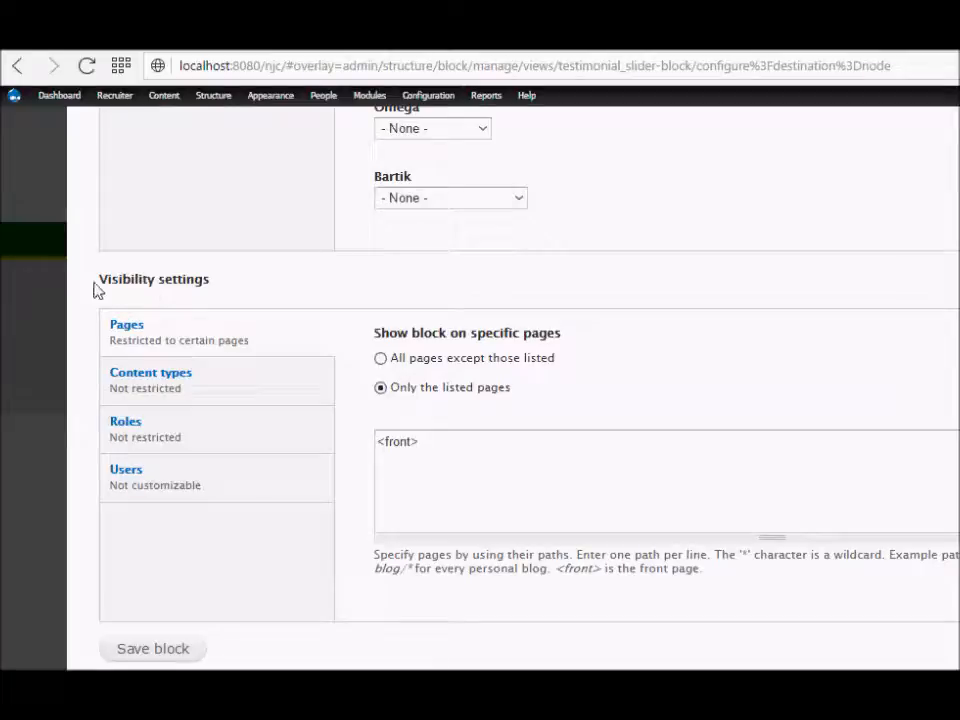
drag(95, 281, 276, 281)
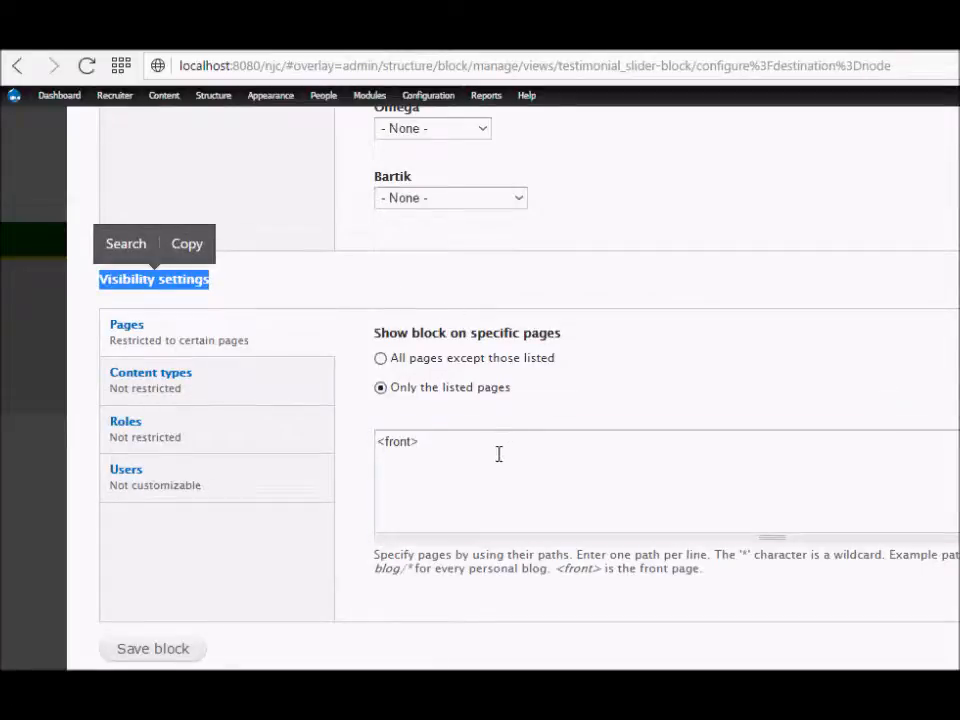
drag(377, 441, 425, 441)
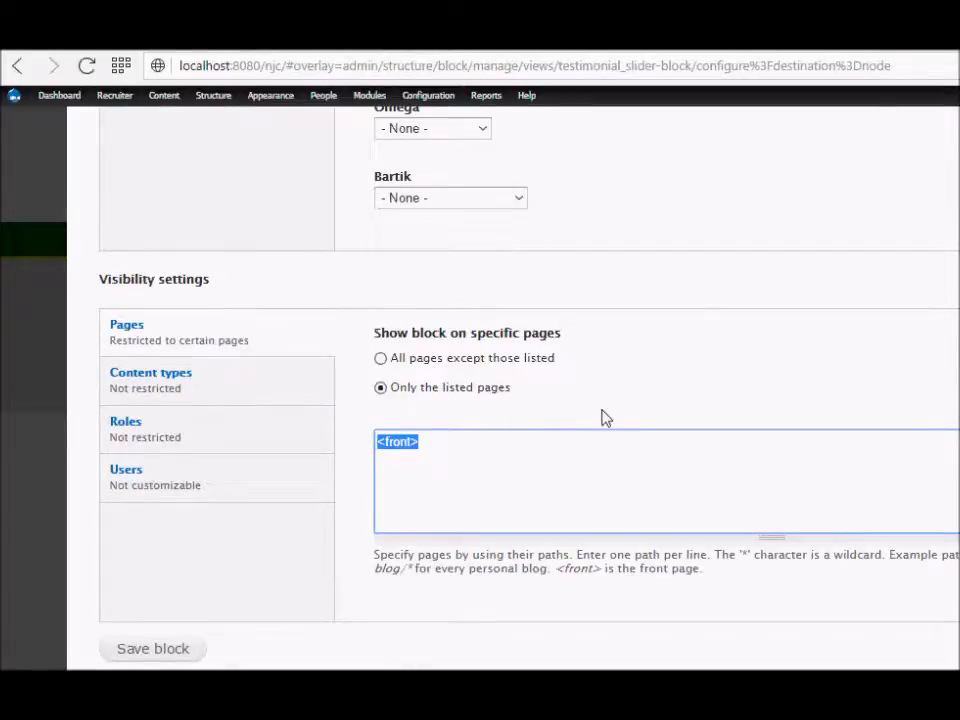
click(441, 450)
drag(441, 450, 382, 442)
click(246, 388)
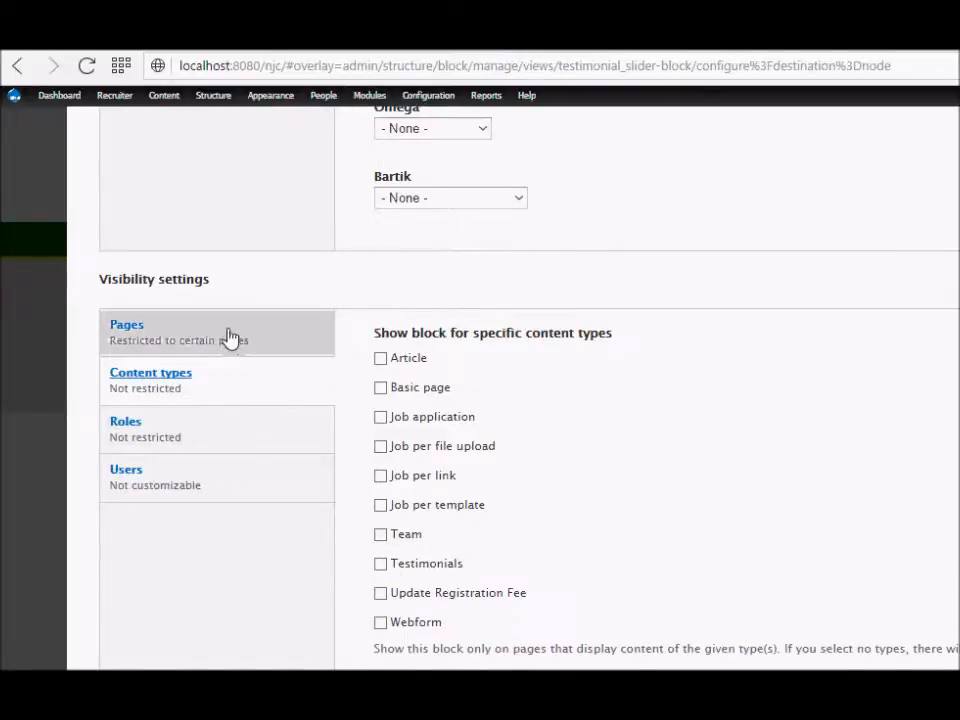
click(229, 339)
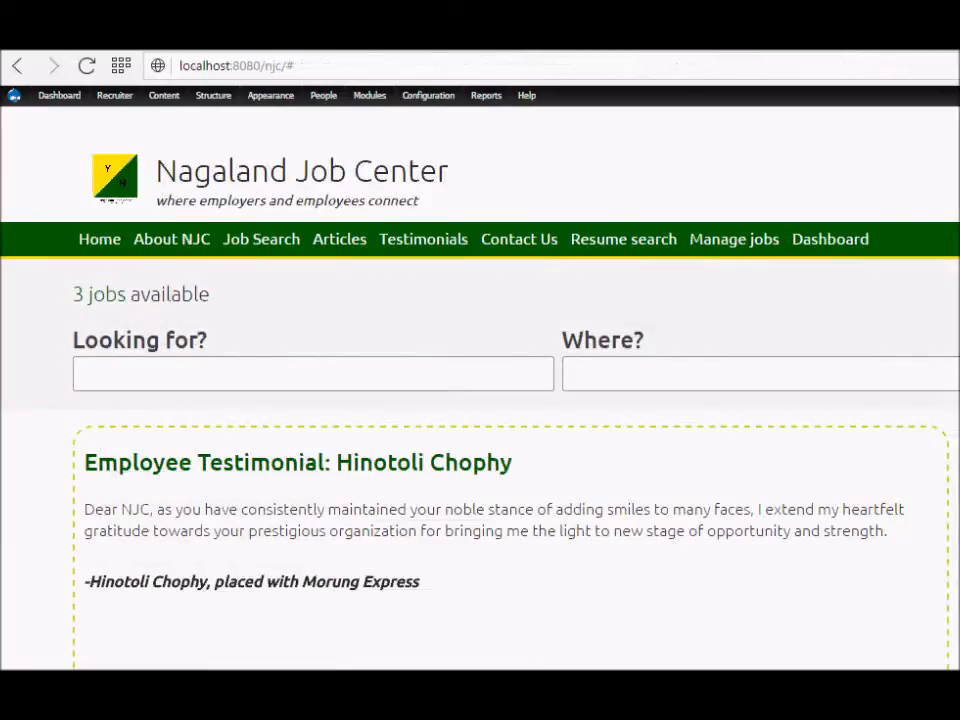
scroll(480, 400, down, 3)
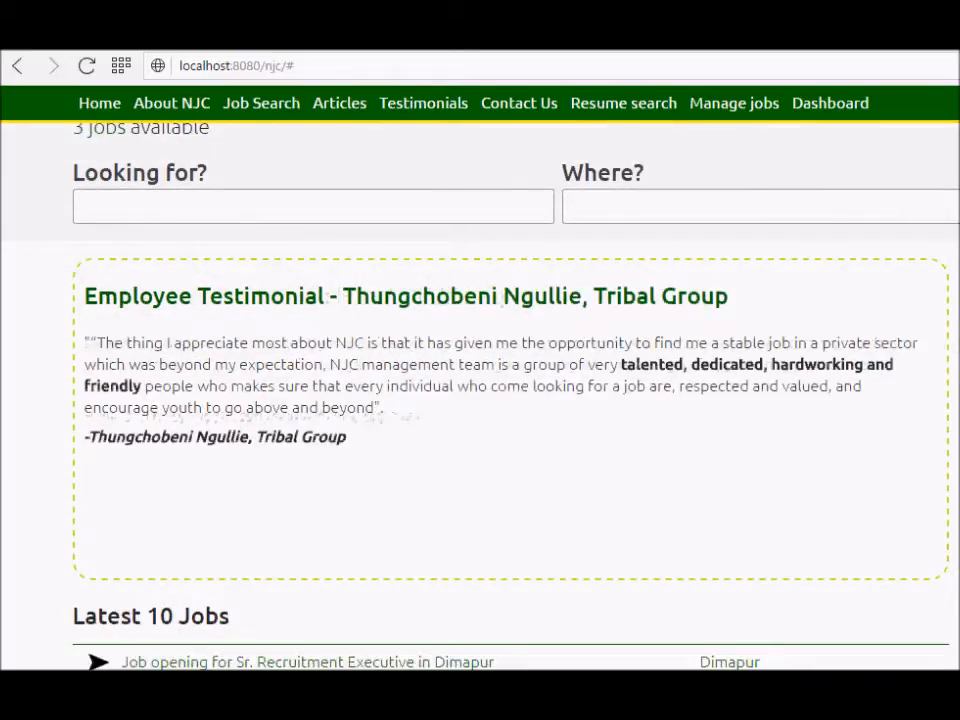